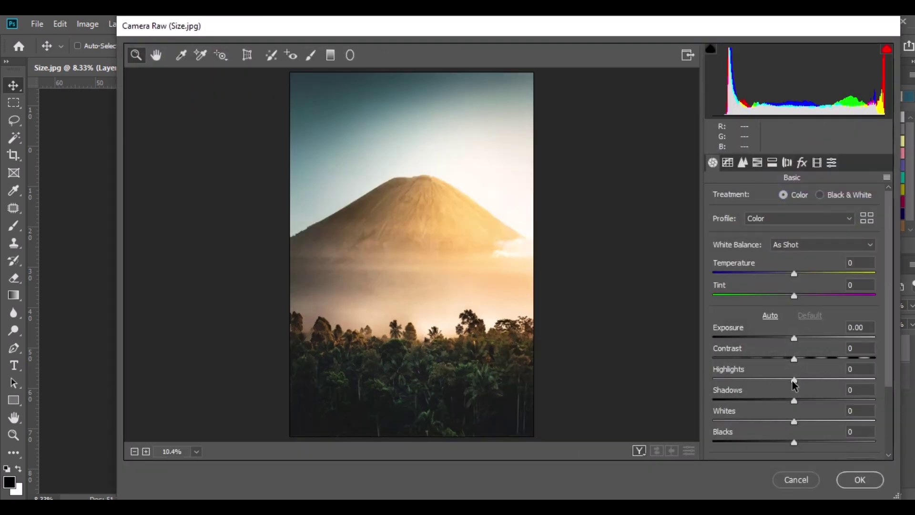
- Set the volcano layer's Camera Raw highlights to -10, shadows to +17 and blacks to -10, and apply the filter
drag(775, 382, 816, 400)
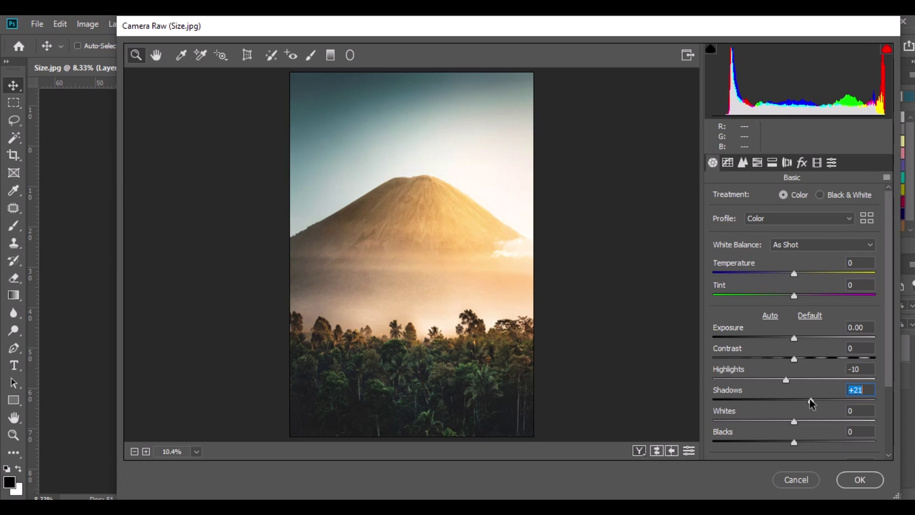
click(787, 442)
scroll(787, 437, down, 2)
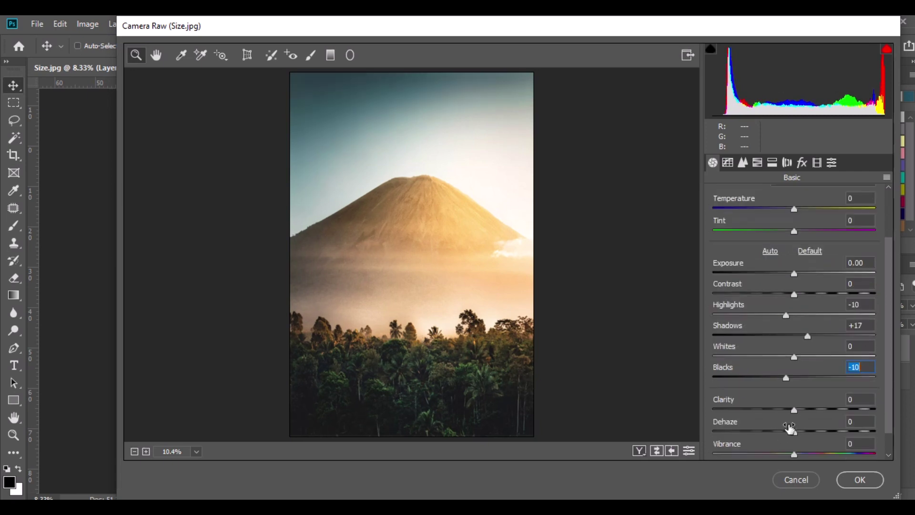
key(Return)
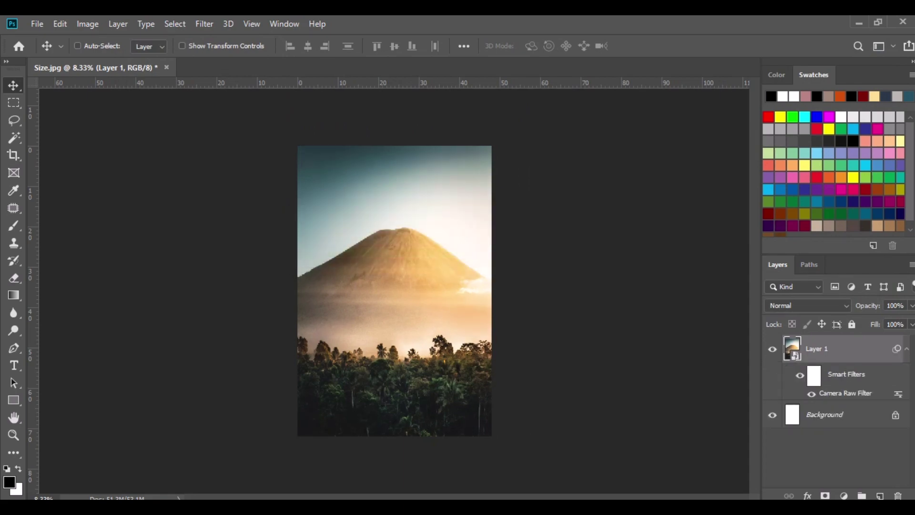
- Open august-sporer-178504-unsplash from File Explorer as its own Photoshop document and convert its layer to a smart object
key(alt+Tab)
click(432, 343)
drag(147, 198, 291, 71)
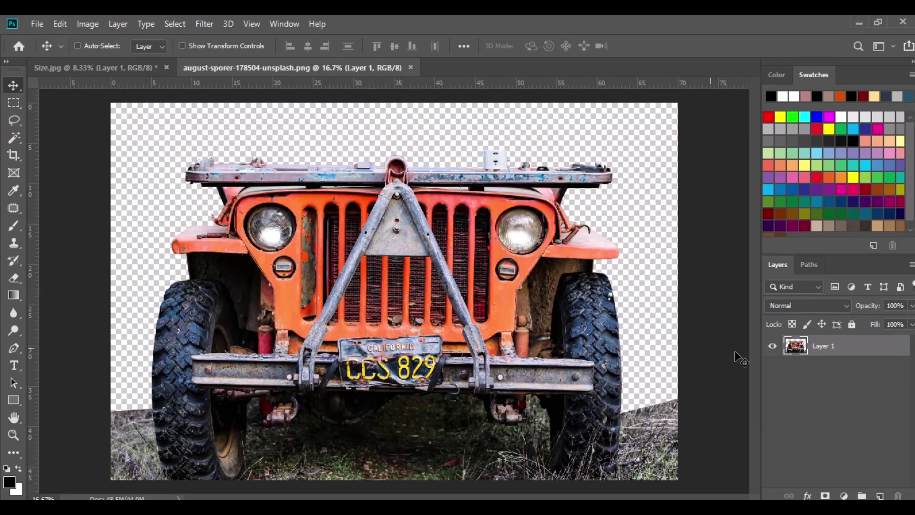
right_click(842, 346)
click(685, 201)
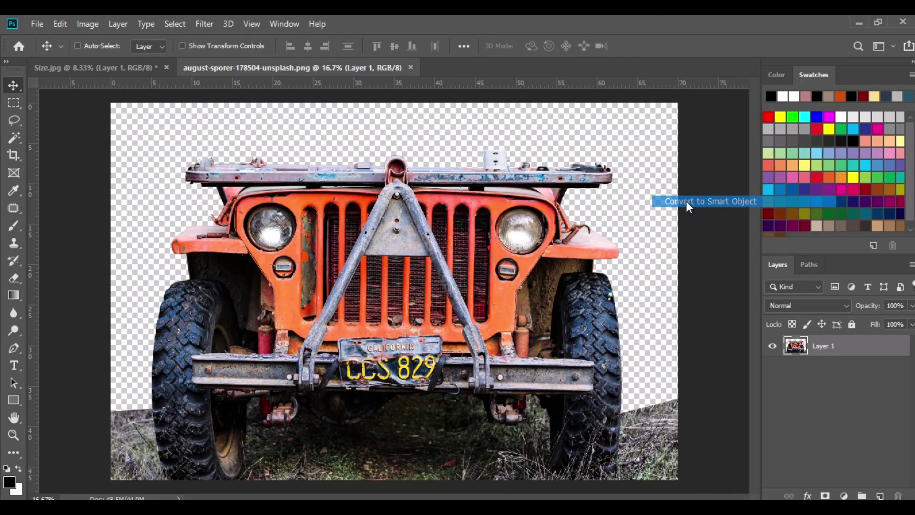
- Copy the jeep into Size.jpg, scale it down slightly narrower than the canvas and center it along the bottom edge
drag(486, 301, 413, 357)
click(59, 24)
click(110, 315)
drag(535, 268, 493, 292)
drag(411, 358, 411, 387)
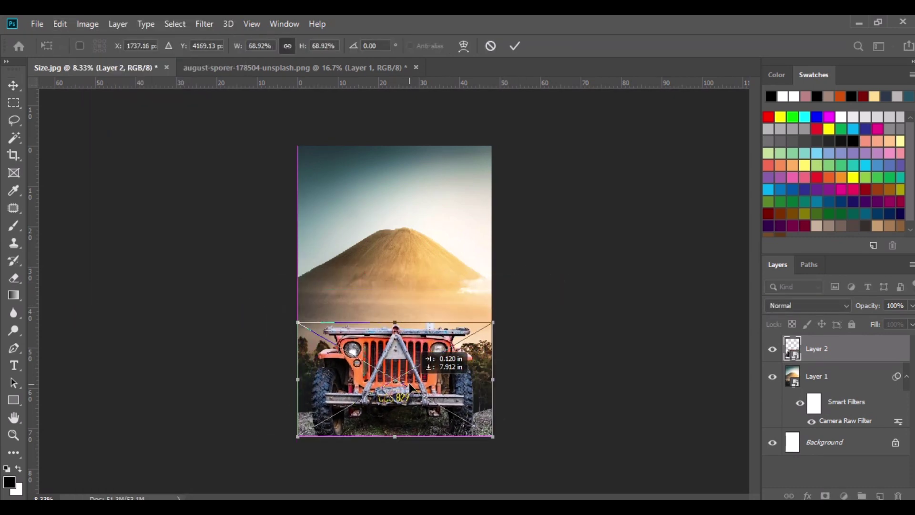
drag(493, 322, 485, 328)
drag(451, 381, 451, 388)
click(21, 86)
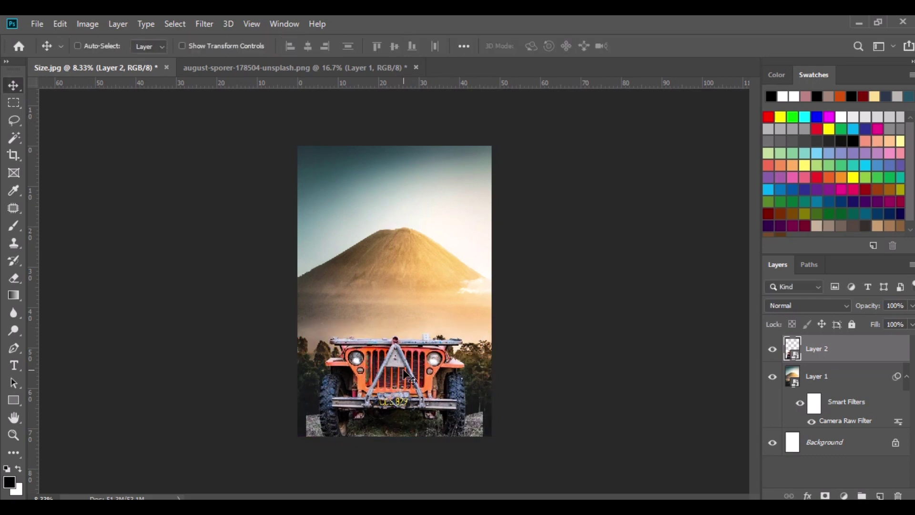
- Close the august-sporer-178504-unsplash.png source document without saving
click(270, 69)
click(416, 67)
click(456, 220)
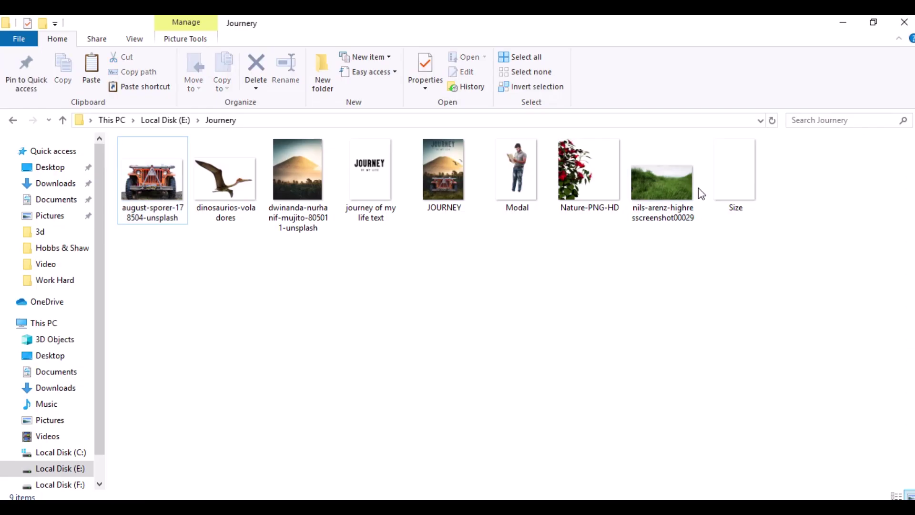
- Open nils-arenz-highresscreenshot00029 from File Explorer in Photoshop and convert its background to a smart object
drag(686, 189, 286, 72)
right_click(865, 344)
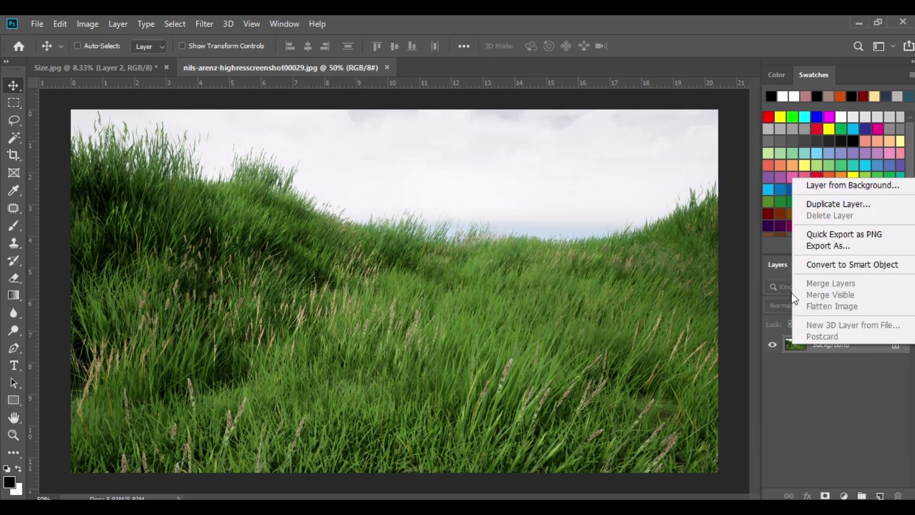
click(848, 184)
- Copy the grass into Size.jpg at the lower-left corner and stretch it to about 232% width and 144% height over the jeep's base
drag(288, 192, 434, 211)
key(ctrl+plus)
key(ctrl+plus)
drag(408, 288, 290, 347)
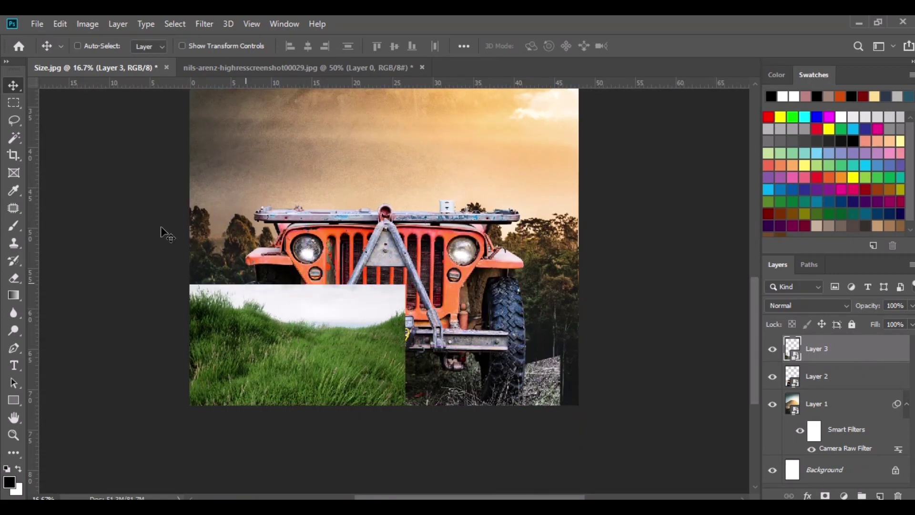
click(60, 24)
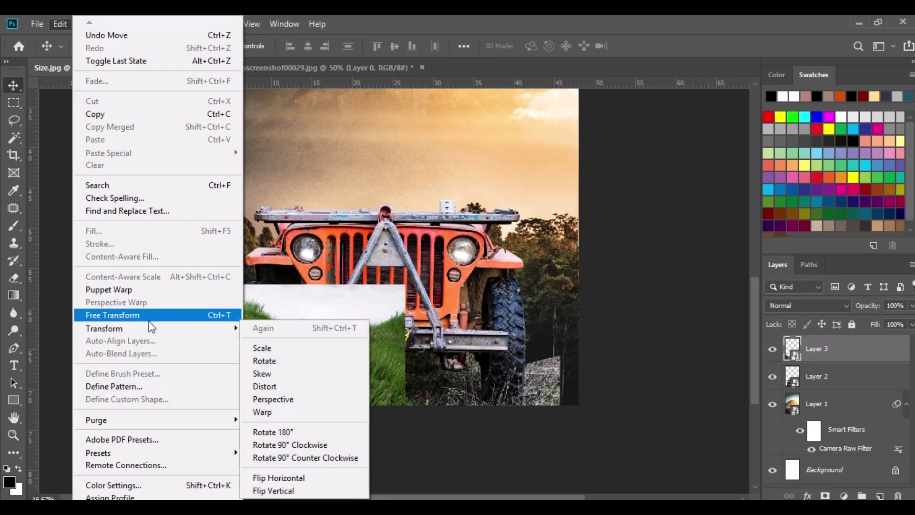
click(149, 315)
drag(406, 345, 574, 346)
drag(382, 285, 381, 278)
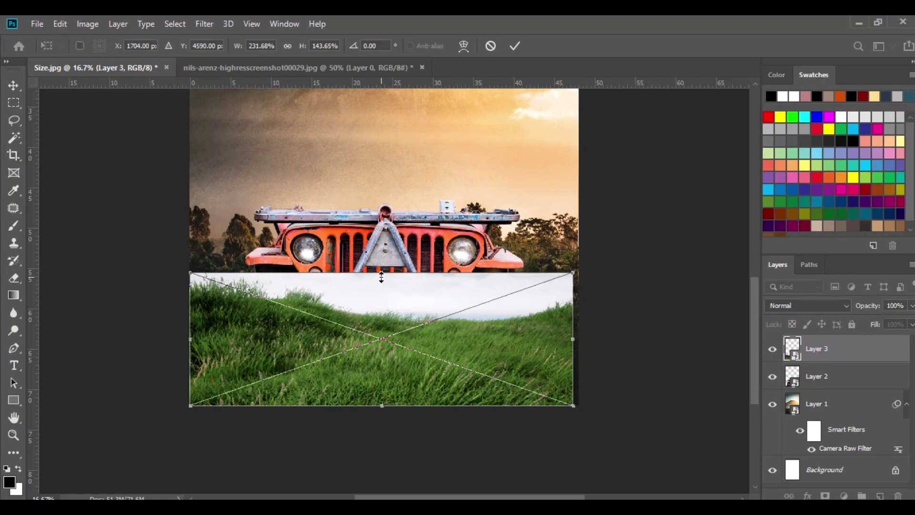
click(13, 86)
- Apply Hue/Saturation to the grass layer with saturation -55 and lightness -10
click(88, 24)
mouse_move(110, 57)
click(243, 125)
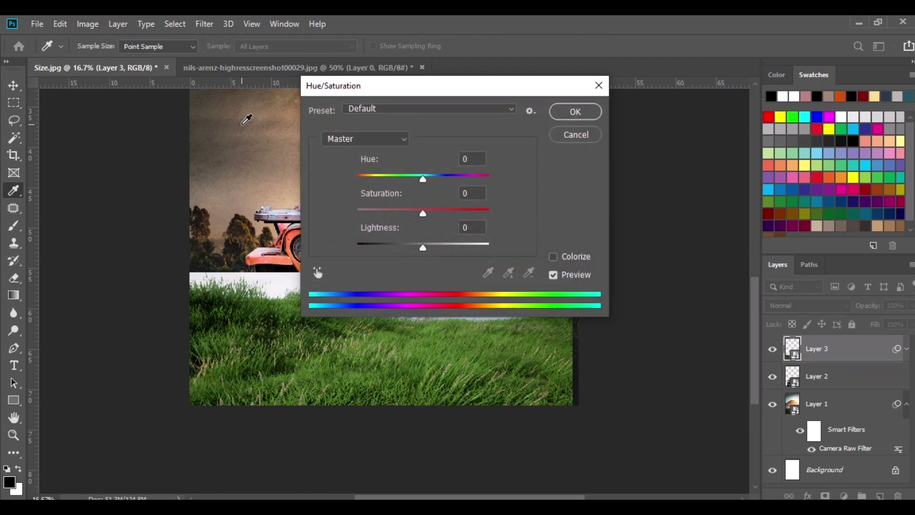
drag(402, 213, 388, 210)
drag(423, 245, 417, 247)
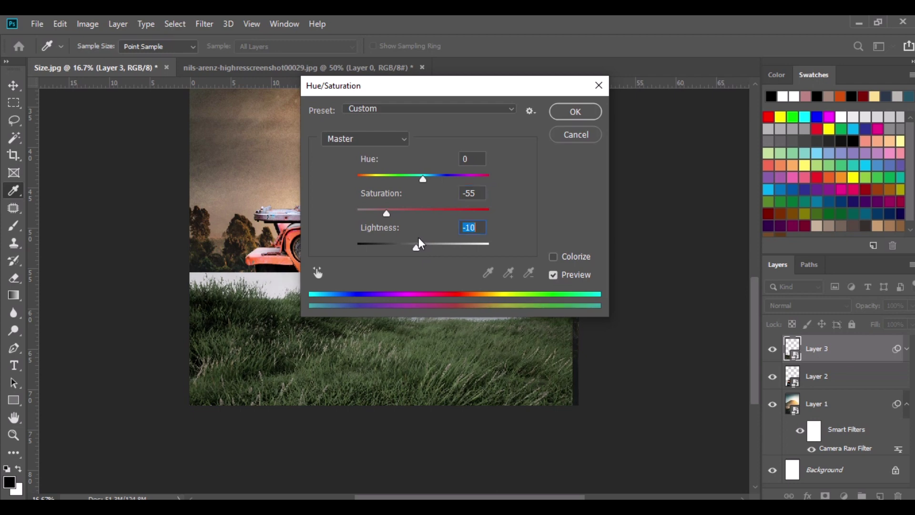
click(557, 116)
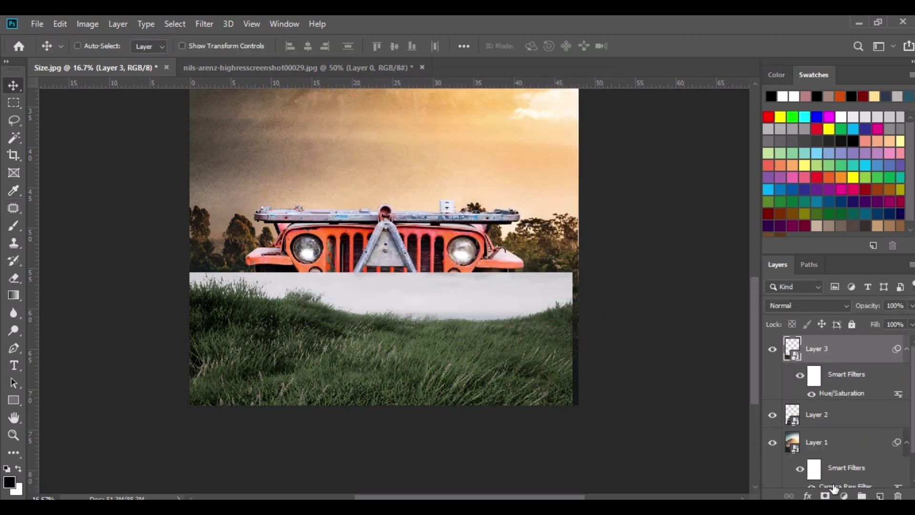
- Add a layer mask to the grass layer and fade out its sky with vertical black-to-transparent gradients
click(825, 496)
click(14, 296)
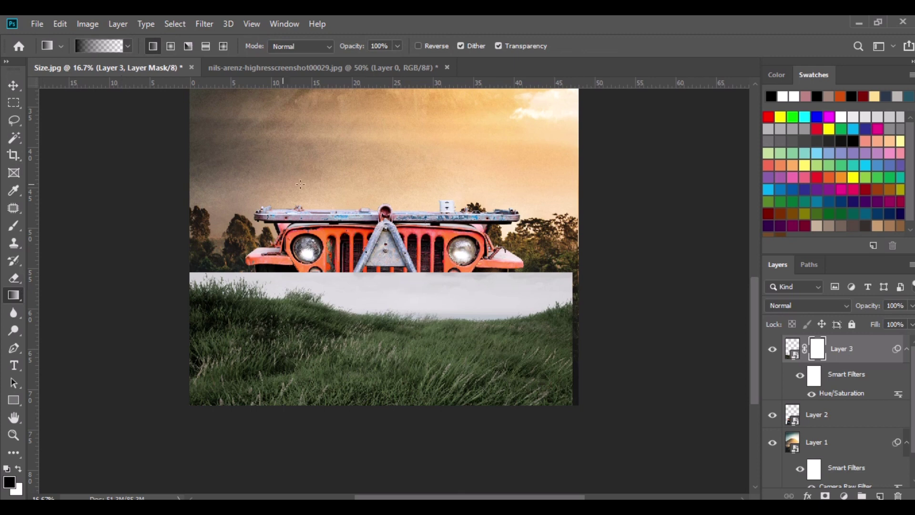
drag(392, 354, 391, 354)
drag(387, 232, 387, 336)
drag(388, 228, 393, 329)
drag(391, 247, 387, 345)
drag(397, 266, 399, 342)
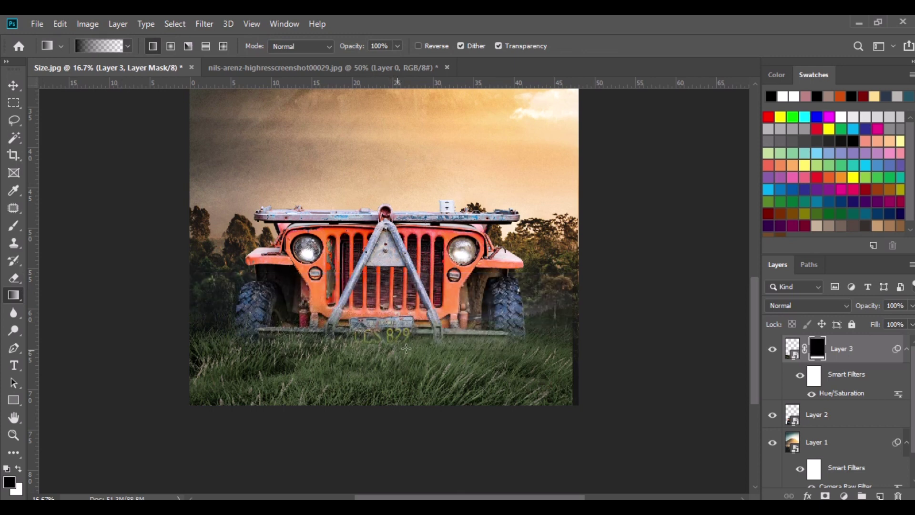
- Stretch the grass layer sideways so it reaches the canvas's right edge
click(14, 85)
click(60, 24)
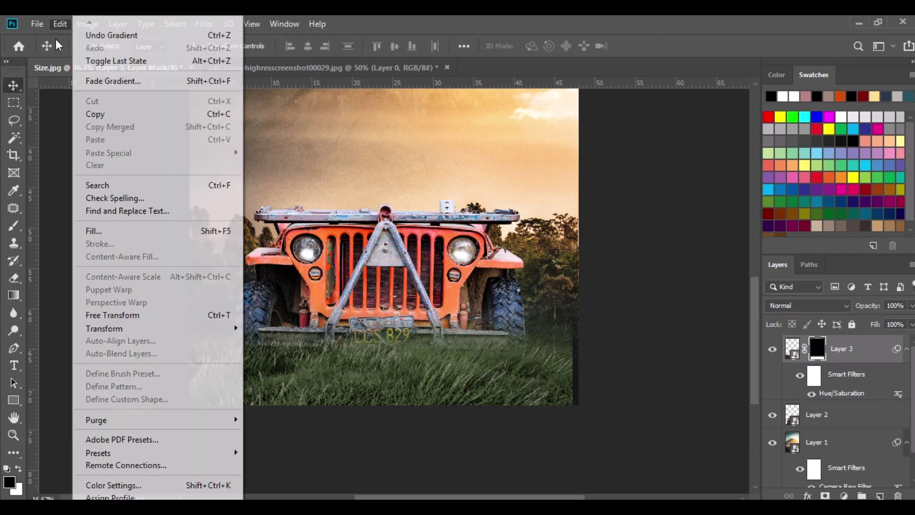
click(112, 315)
drag(574, 340, 579, 341)
click(13, 86)
drag(407, 360, 406, 361)
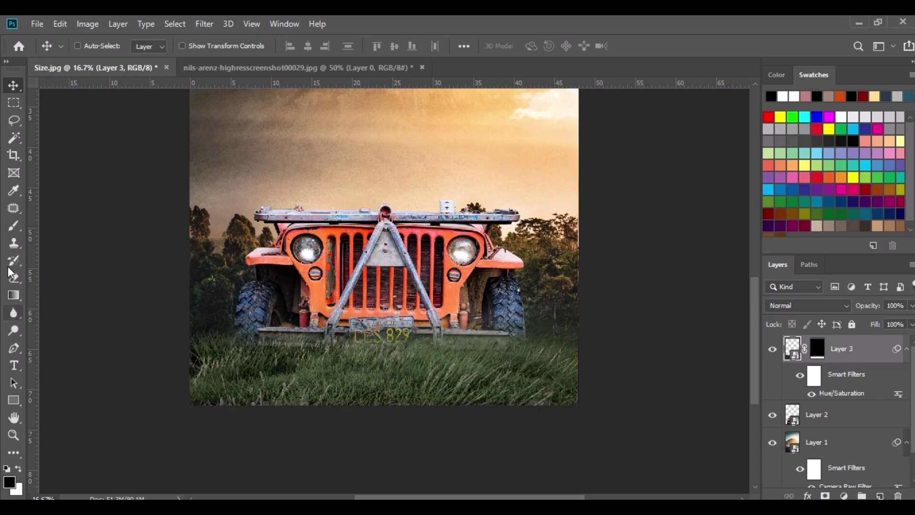
- Paint on the grass layer's mask with a soft 800 px black brush to reveal the jeep's bumper and lower wheels
key(b)
click(817, 351)
right_click(553, 328)
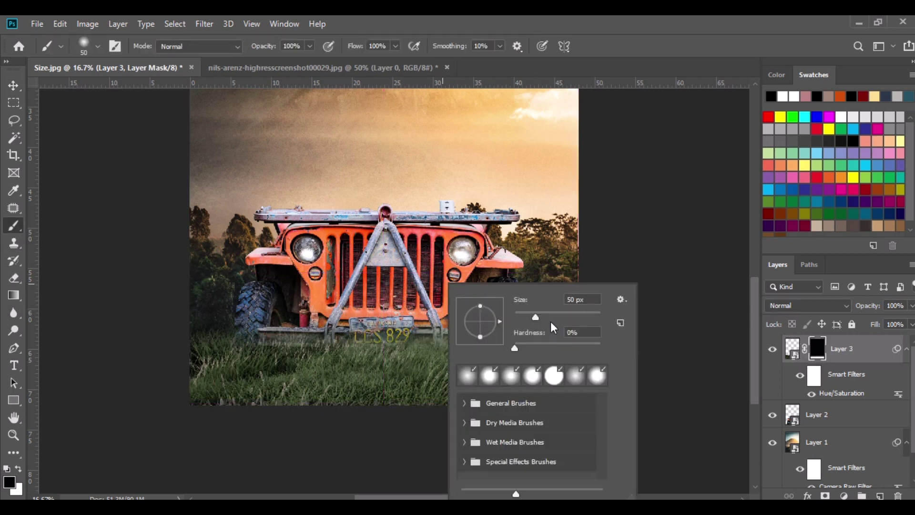
text(800)
key(Return)
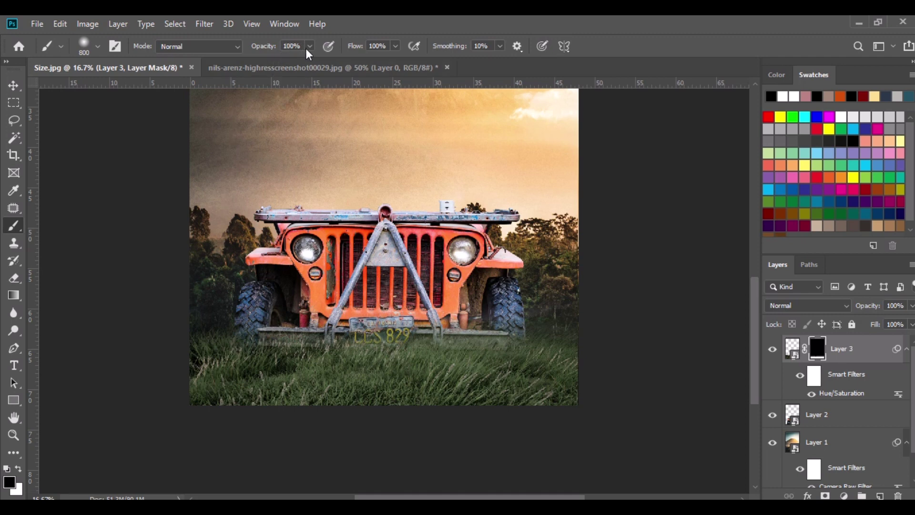
click(310, 45)
drag(272, 323, 499, 340)
mouse_move(338, 320)
mouse_down()
mouse_move(264, 339)
mouse_move(304, 309)
mouse_move(495, 337)
mouse_up()
click(11, 90)
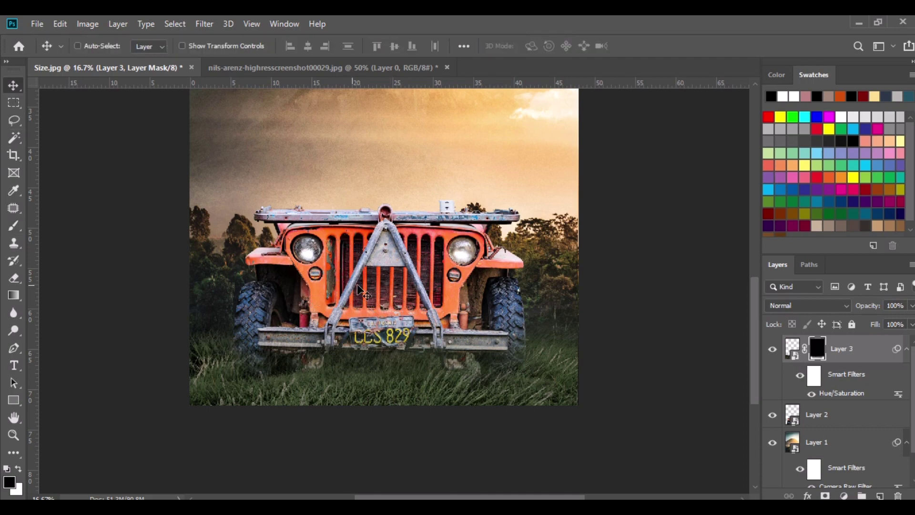
- Close the nils-arenz-highresscreenshot00029.jpg document without saving and return to the full poster
drag(362, 282, 362, 292)
click(420, 69)
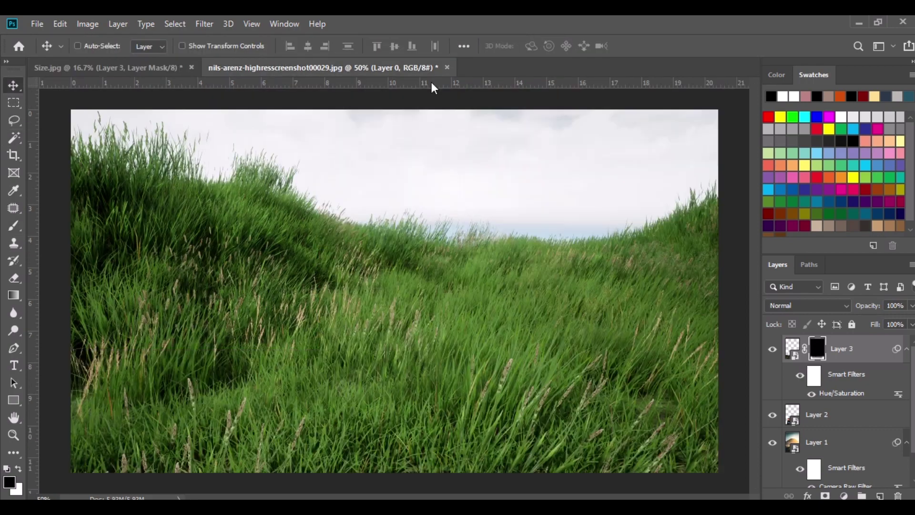
click(447, 68)
click(459, 214)
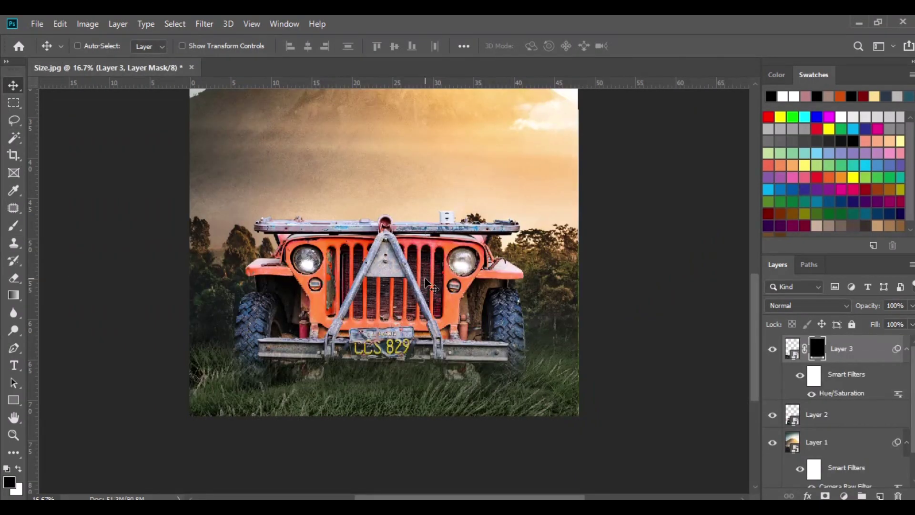
key(ctrl+minus)
key(ctrl+minus)
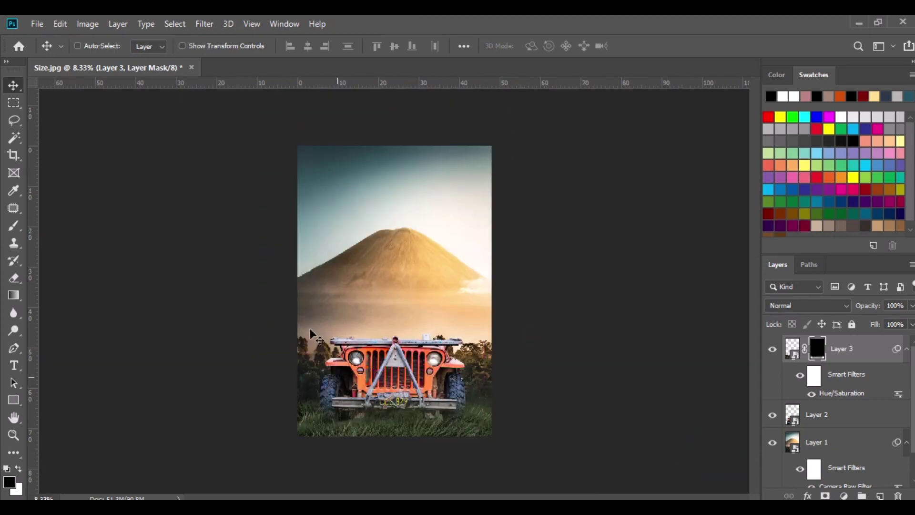
- Open Nature-PNG-HD from File Explorer, copy its flowers over the jeep's right wheel in Size.jpg and convert them to a smart object
key(alt+Tab)
drag(586, 198, 285, 66)
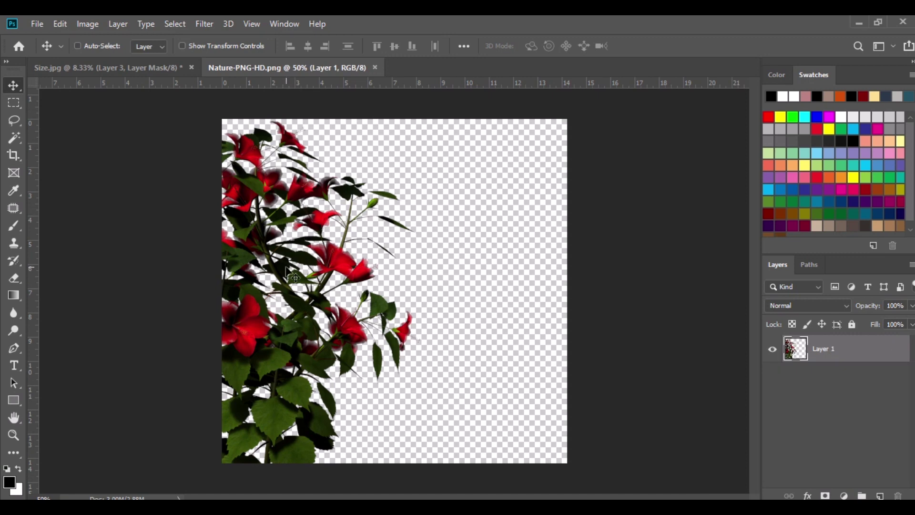
drag(232, 198, 455, 390)
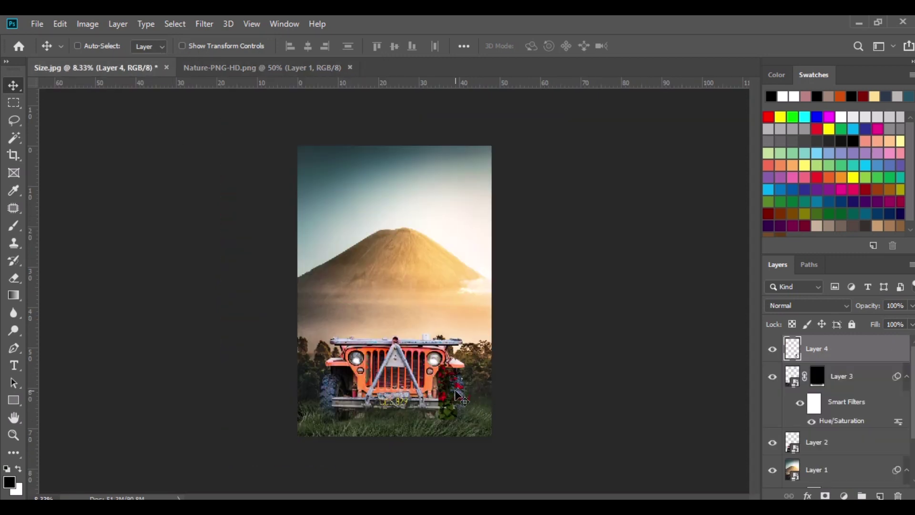
right_click(825, 345)
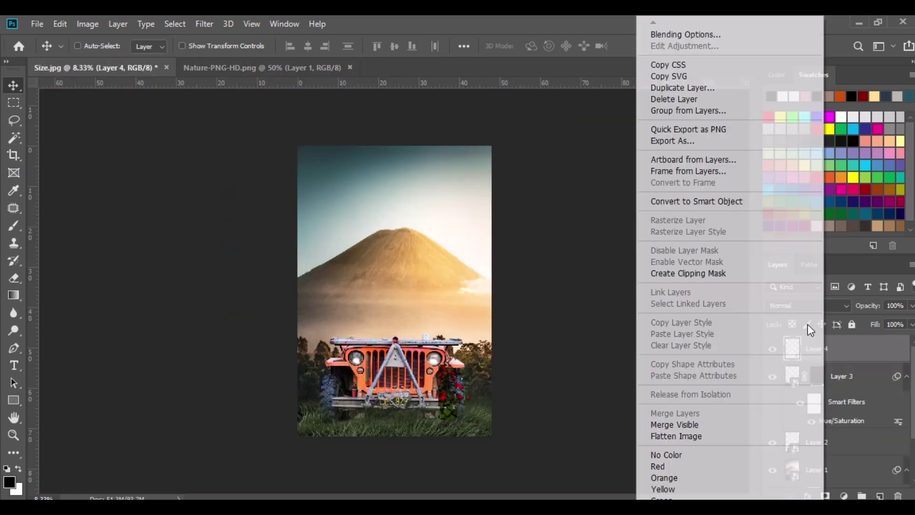
click(669, 206)
- Start a free transform on the flower layer and flip it horizontally
click(60, 24)
click(138, 315)
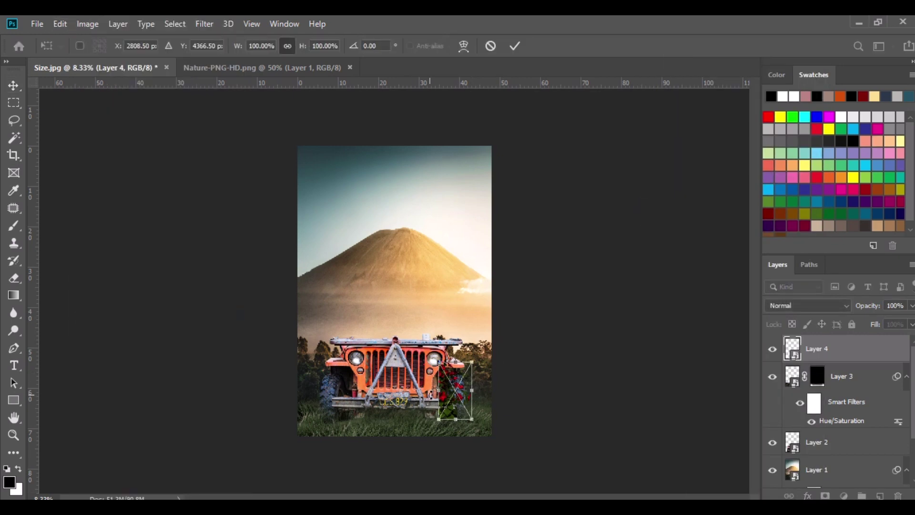
key(ctrl+plus)
key(ctrl+plus)
key(ctrl+plus)
drag(529, 404, 478, 117)
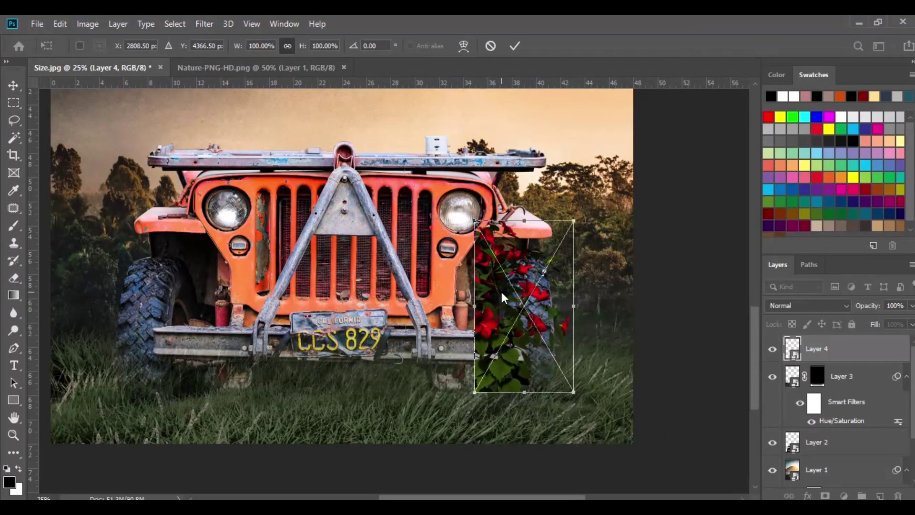
right_click(502, 296)
click(547, 444)
- Enlarge, rotate and position the flowers in the canvas's lower-right corner beside the jeep's wheel, and commit the transform
drag(520, 337, 603, 407)
drag(633, 441, 646, 451)
drag(594, 367, 586, 365)
drag(677, 283, 686, 298)
drag(618, 350, 632, 355)
drag(669, 271, 670, 257)
key(Return)
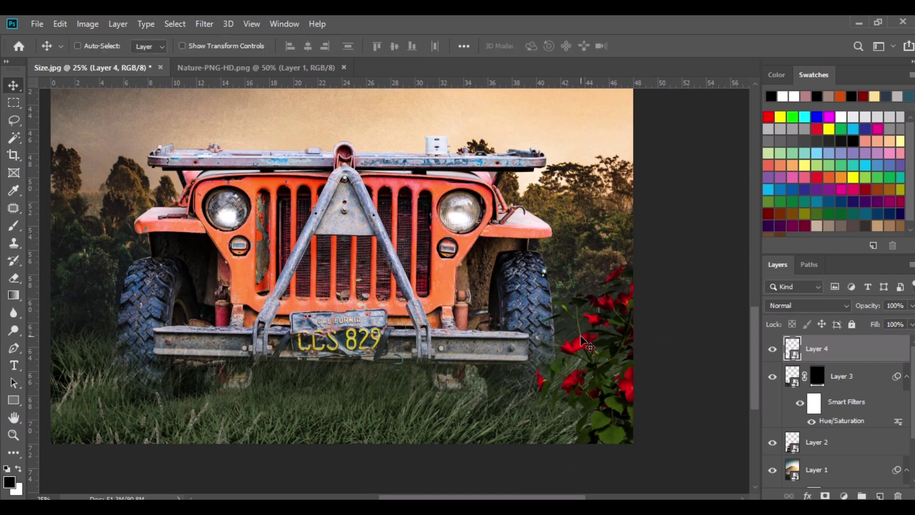
- Open Hue/Saturation for the flower layer and set the Greens saturation to -62
click(79, 28)
mouse_move(119, 57)
click(254, 133)
click(365, 138)
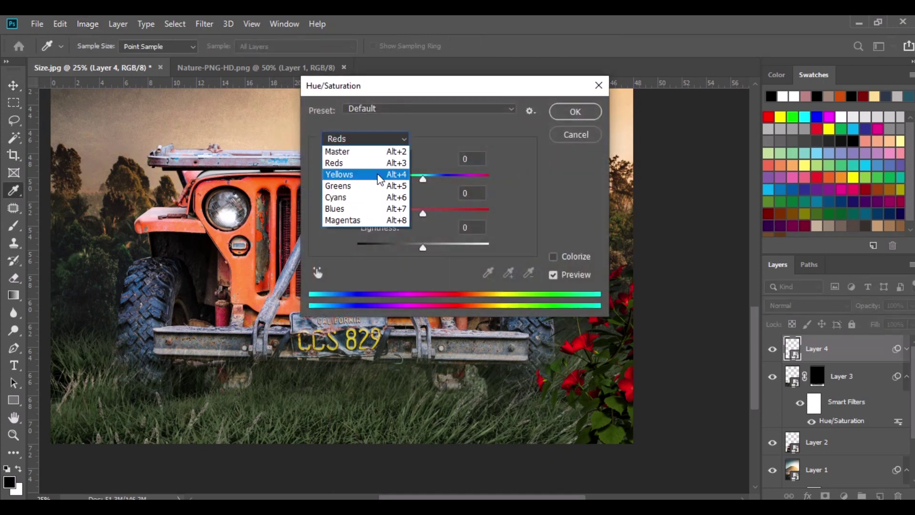
click(363, 187)
drag(390, 214, 383, 212)
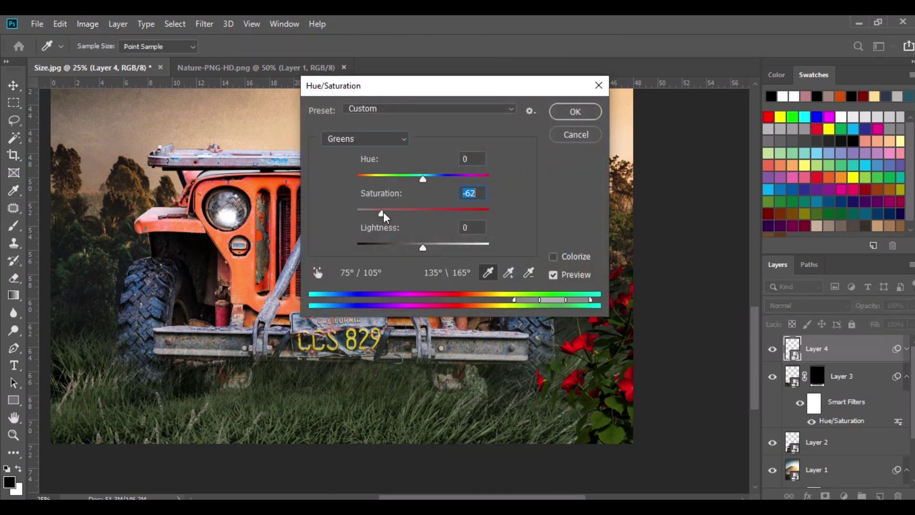
- Set the flowers' Yellows saturation to -56, and the Reds to saturation -34 and lightness -19
click(370, 141)
click(359, 176)
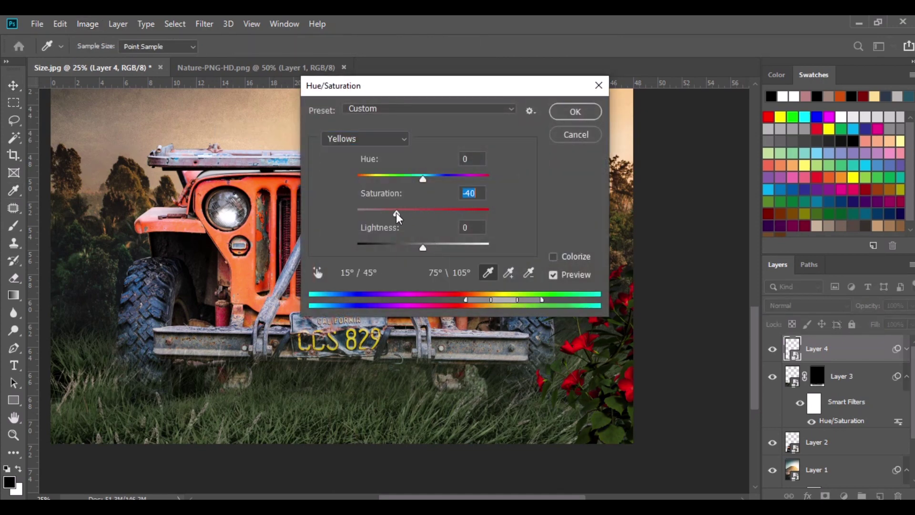
click(382, 138)
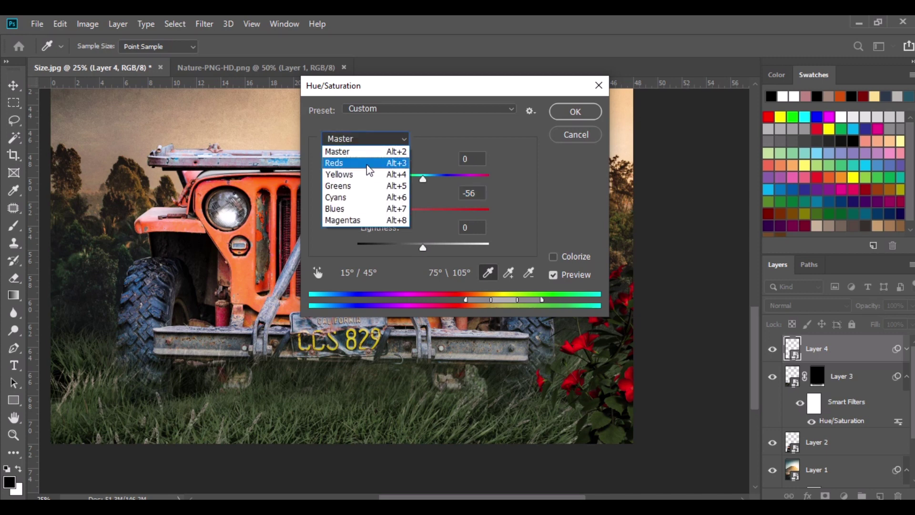
click(362, 163)
drag(404, 210, 401, 211)
drag(423, 247, 411, 246)
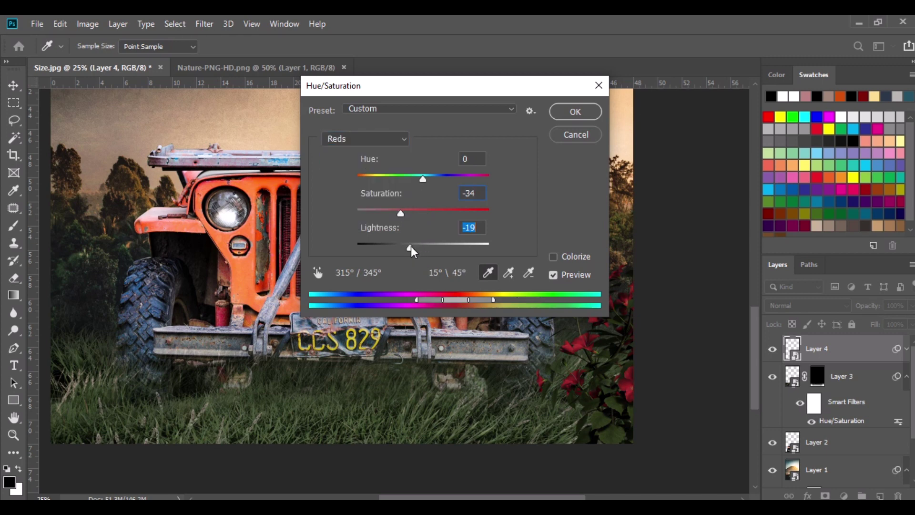
- Set the flowers' Yellows lightness to +15 and apply the Hue/Saturation adjustment
click(362, 138)
click(353, 175)
drag(412, 245, 433, 246)
click(567, 115)
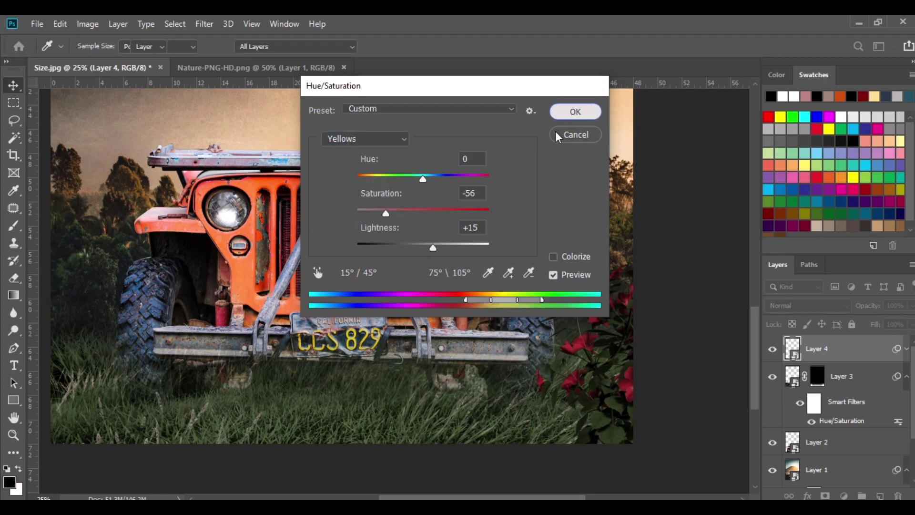
- Load the jeep layer's outline as a selection and add a new layer directly above it
scroll(836, 452, down, 3)
ctrl+click(793, 379)
click(830, 383)
click(880, 495)
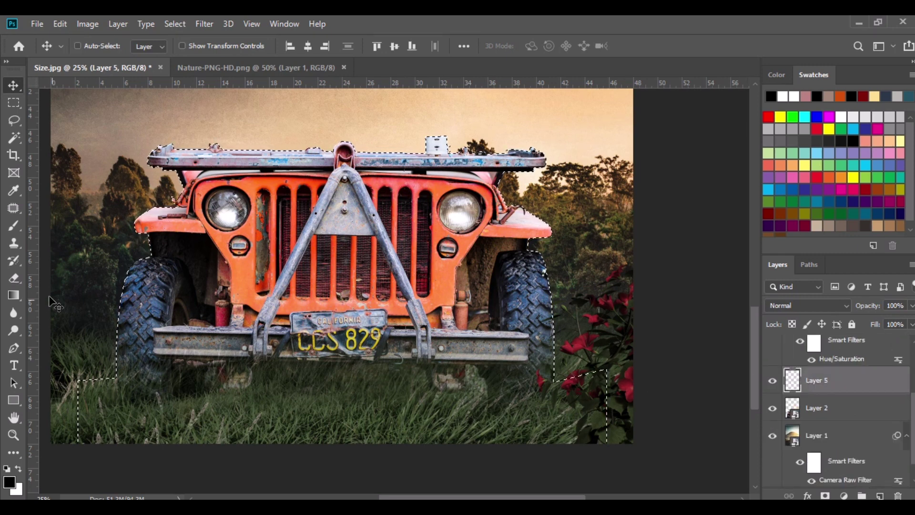
- Paint soft black shading at 28% brush opacity along the jeep's bumper and lower edge, inside the selection
click(13, 226)
click(309, 46)
drag(309, 61, 301, 61)
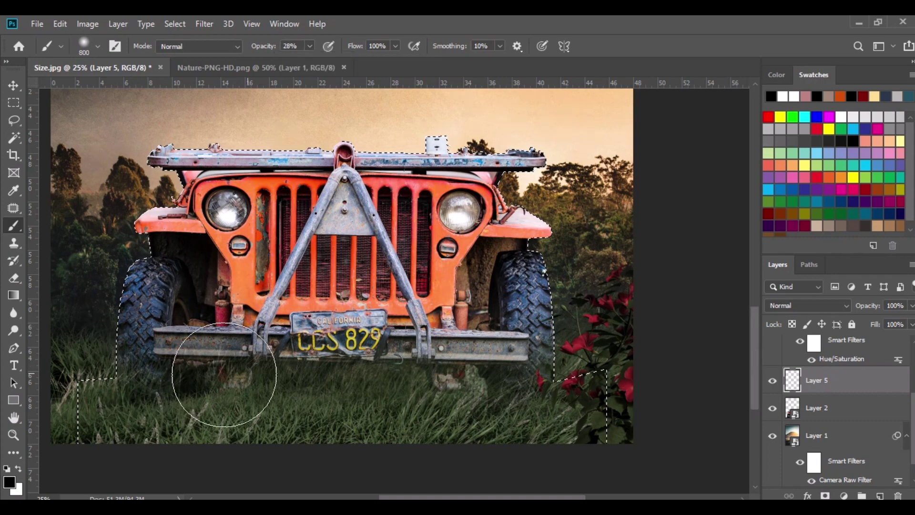
drag(272, 376, 537, 381)
mouse_move(461, 368)
mouse_down()
mouse_move(532, 376)
mouse_move(122, 325)
mouse_move(86, 362)
mouse_up()
drag(470, 374, 226, 372)
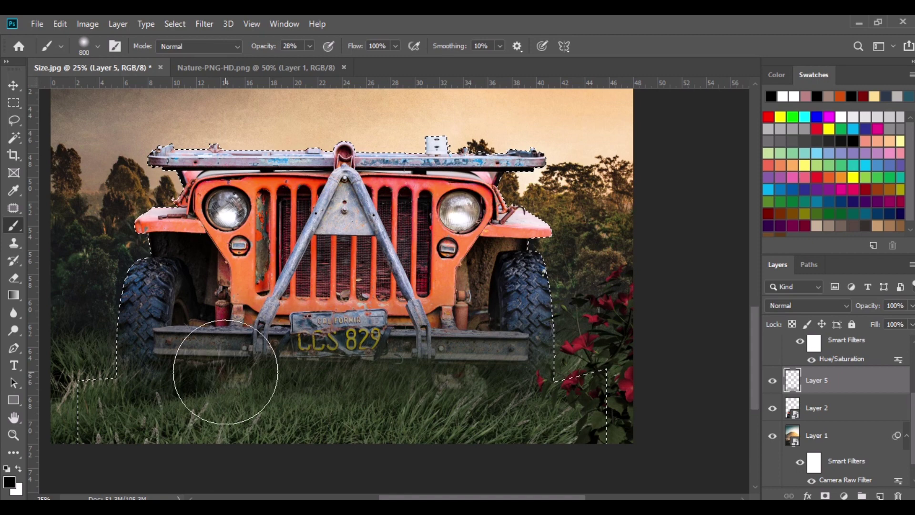
click(13, 86)
- Close the Nature-PNG-HD.png document and clear the jeep selection in Size.jpg
click(257, 70)
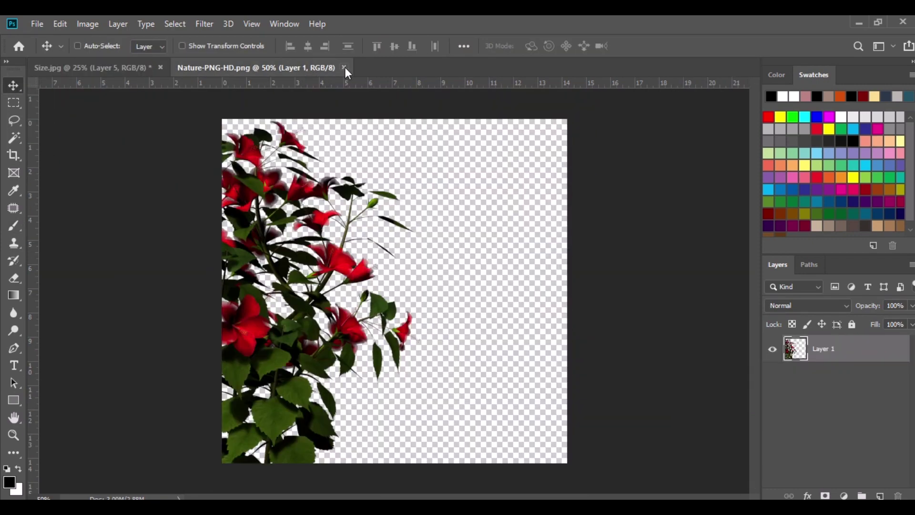
click(344, 67)
click(175, 24)
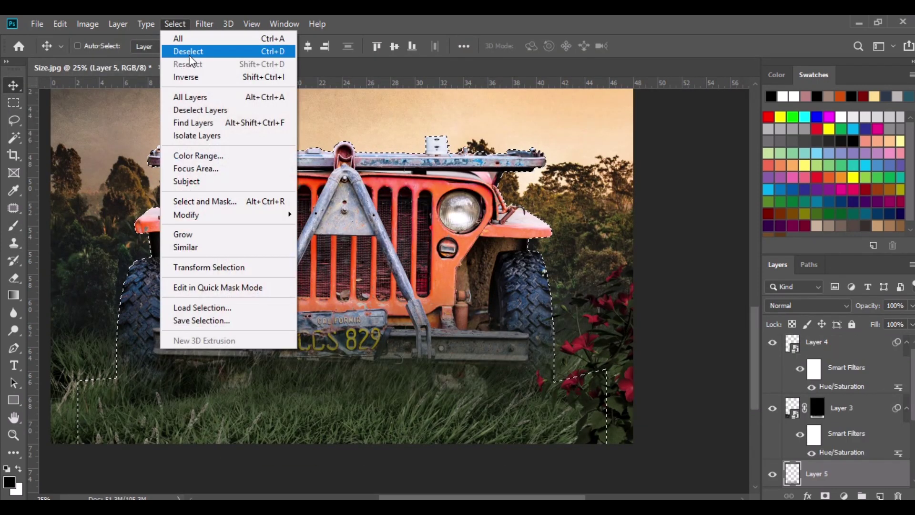
click(189, 52)
- Open Modal from File Explorer and copy the man into Size.jpg
key(alt+Tab)
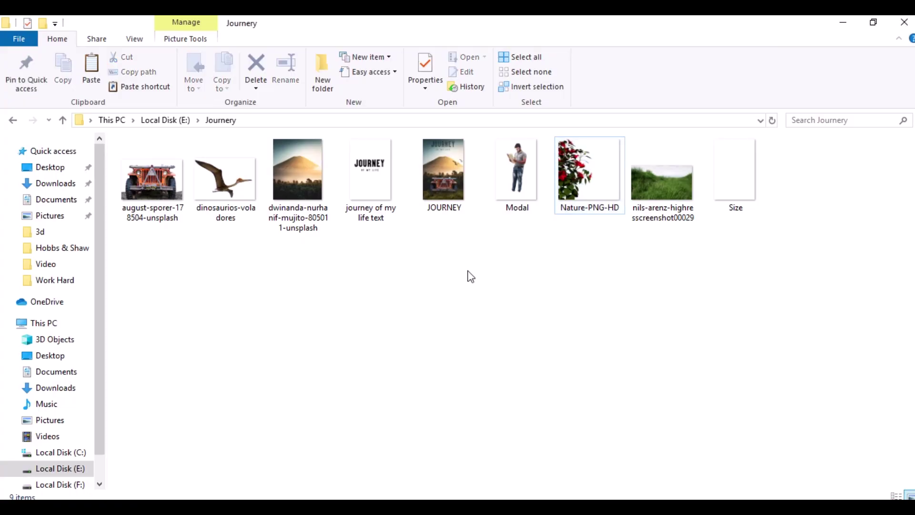
drag(518, 181, 256, 66)
drag(337, 237, 336, 197)
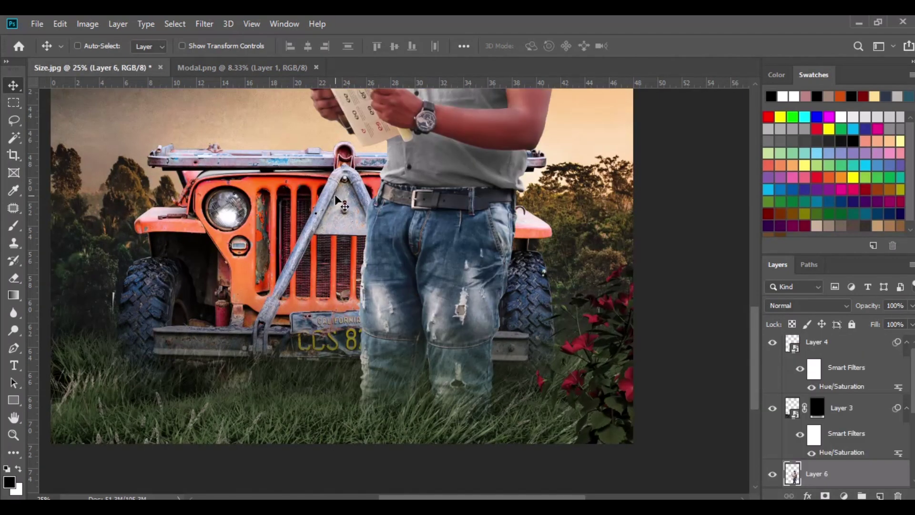
- Bring the man's layer to the top of the layer stack and move him above the jeep
key(ctrl+minus)
key(ctrl+minus)
drag(821, 476, 811, 347)
drag(410, 292, 357, 159)
key(ctrl+minus)
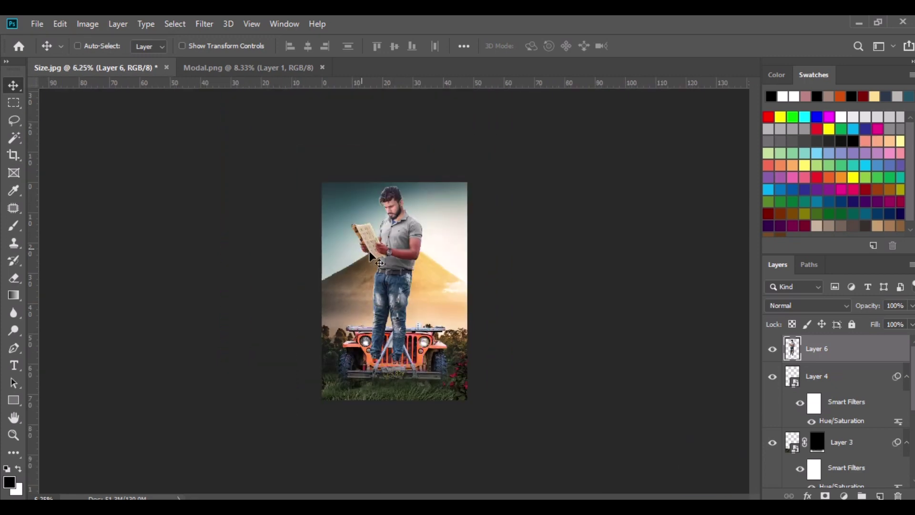
- Free-transform the man to 52.47% of his size, stand him on the jeep's top bar and commit the transform
click(60, 23)
click(138, 316)
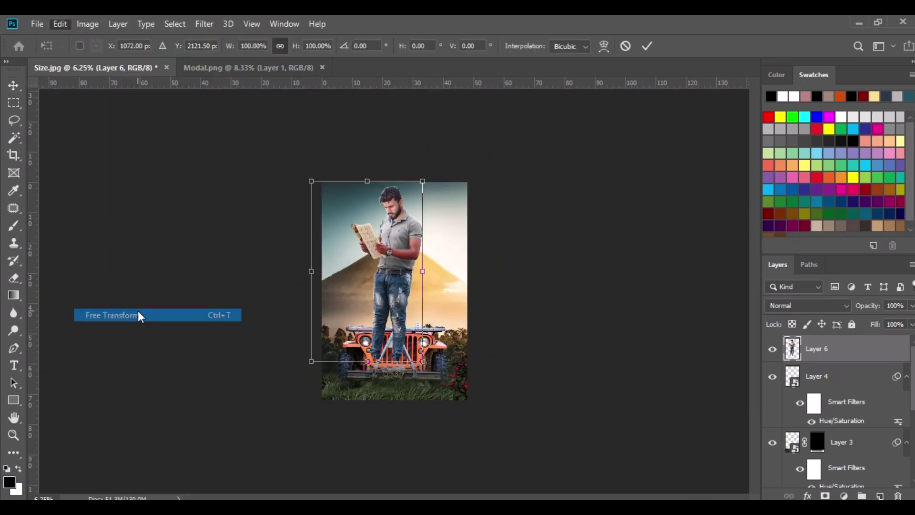
click(282, 46)
drag(283, 49, 262, 53)
drag(385, 258, 402, 269)
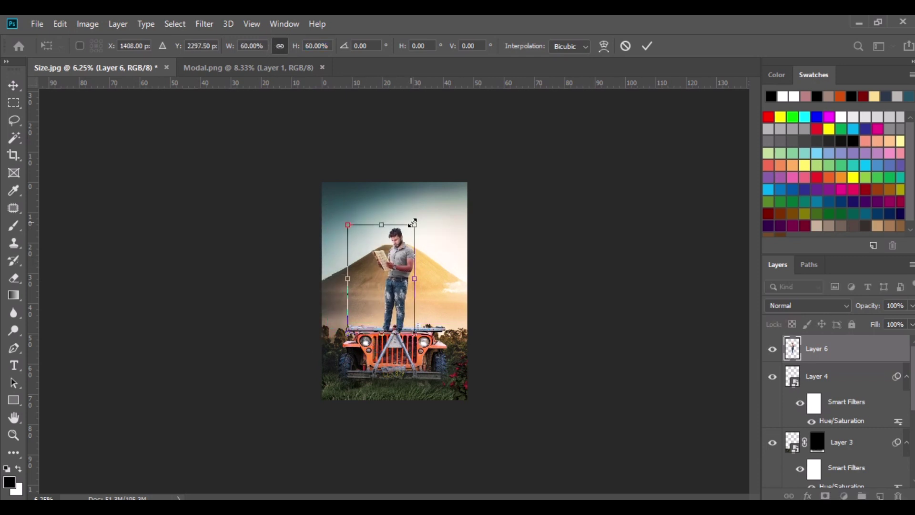
drag(413, 223, 396, 267)
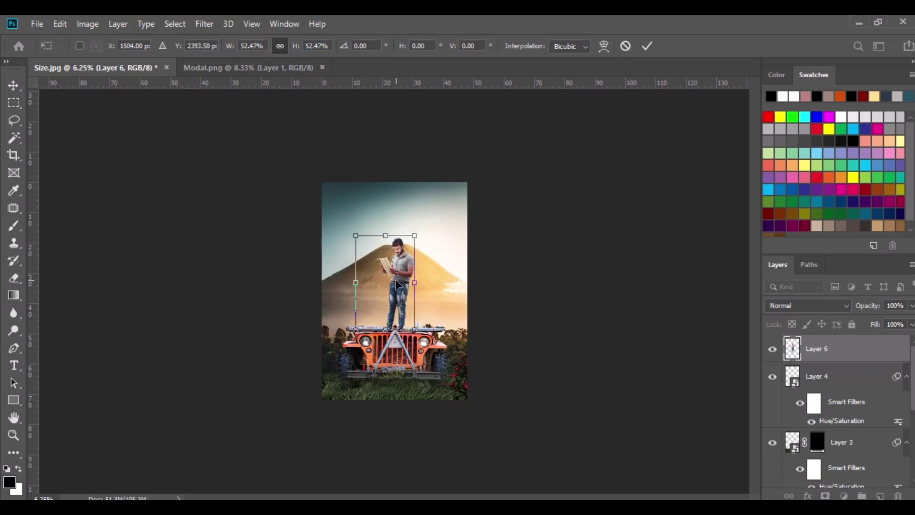
scroll(398, 284, up, 1)
scroll(397, 285, up, 2)
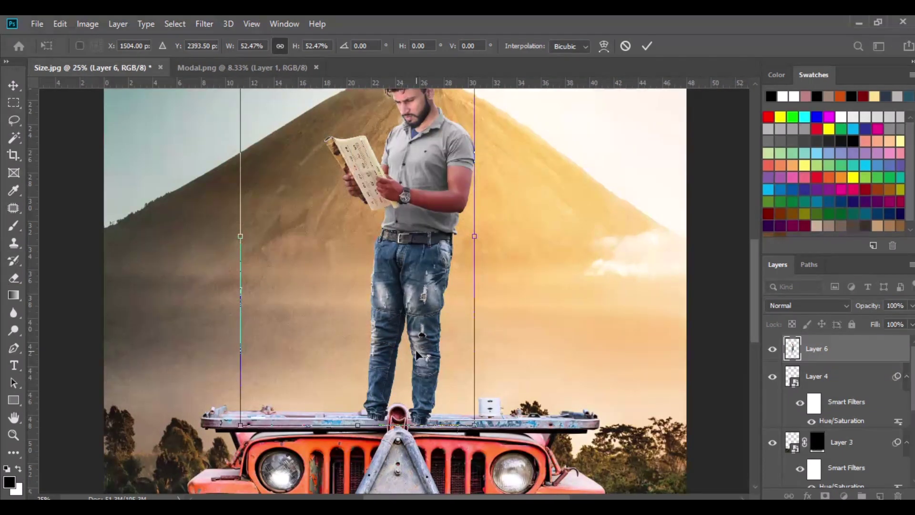
drag(419, 356, 403, 271)
key(Return)
- Reorder the man's layer so it sits beneath the jeep (Layer 2) and above the background
scroll(816, 381, down, 5)
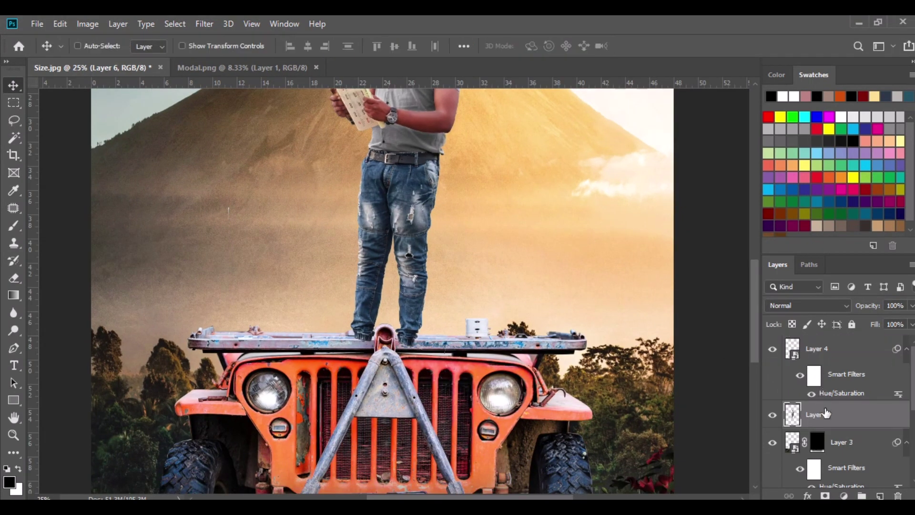
scroll(824, 374, up, 3)
drag(817, 353, 823, 449)
scroll(820, 420, down, 3)
drag(819, 388, 823, 422)
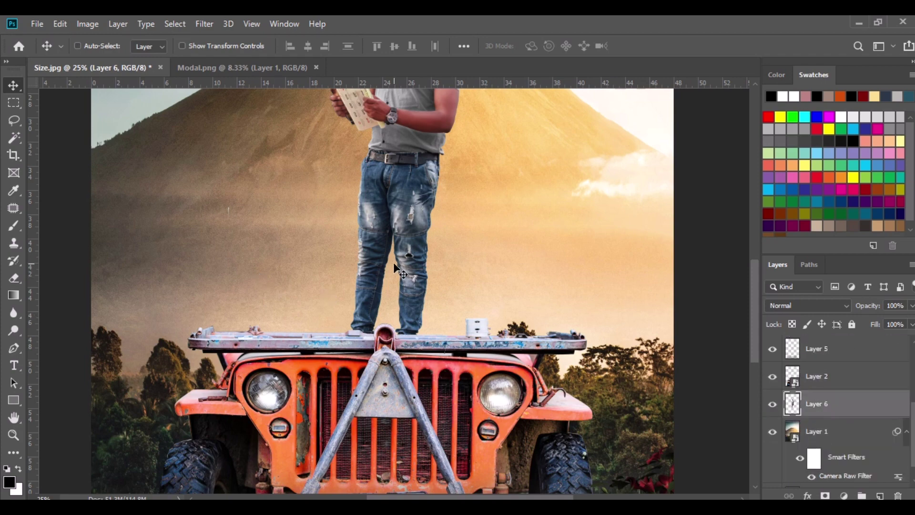
- Rotate the man by -3.22 degrees with Free Transform, reposition him on the jeep and commit
drag(393, 206, 408, 305)
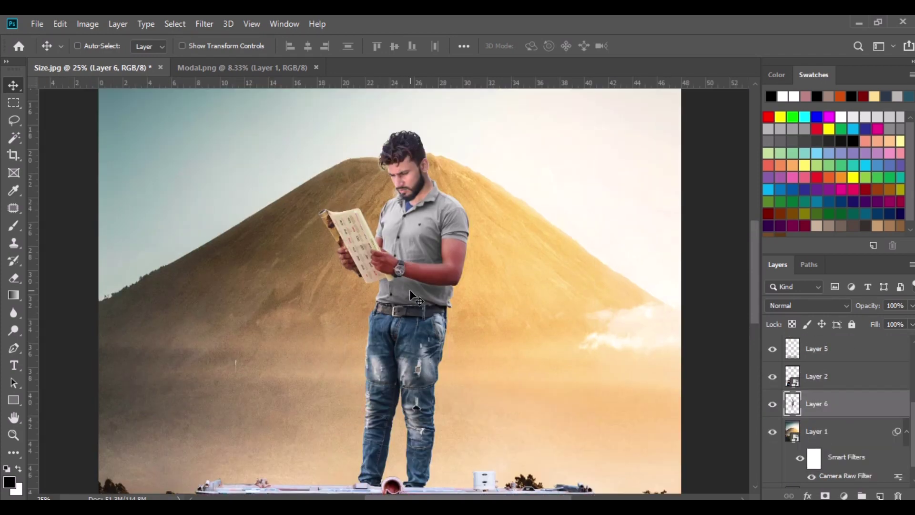
click(60, 24)
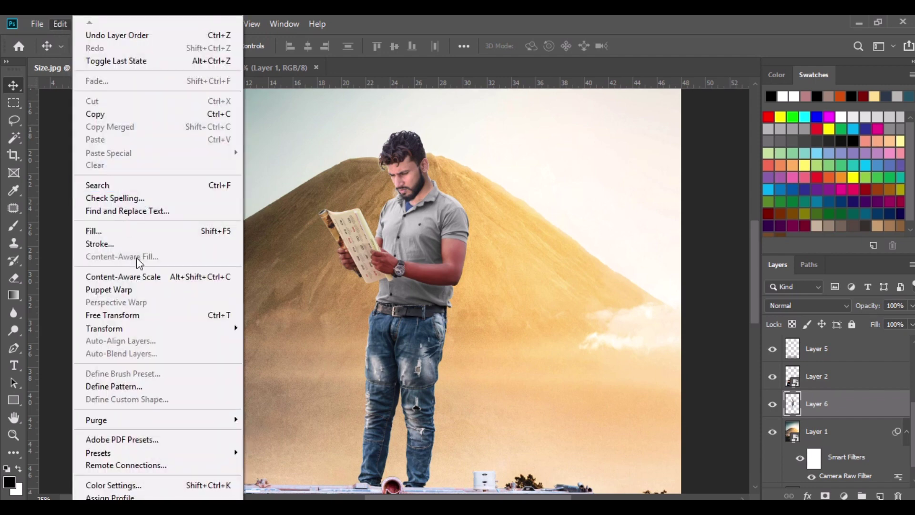
click(141, 315)
drag(504, 118, 491, 114)
mouse_move(438, 250)
mouse_down()
mouse_move(417, 249)
mouse_move(425, 255)
mouse_up()
scroll(419, 251, down, 2)
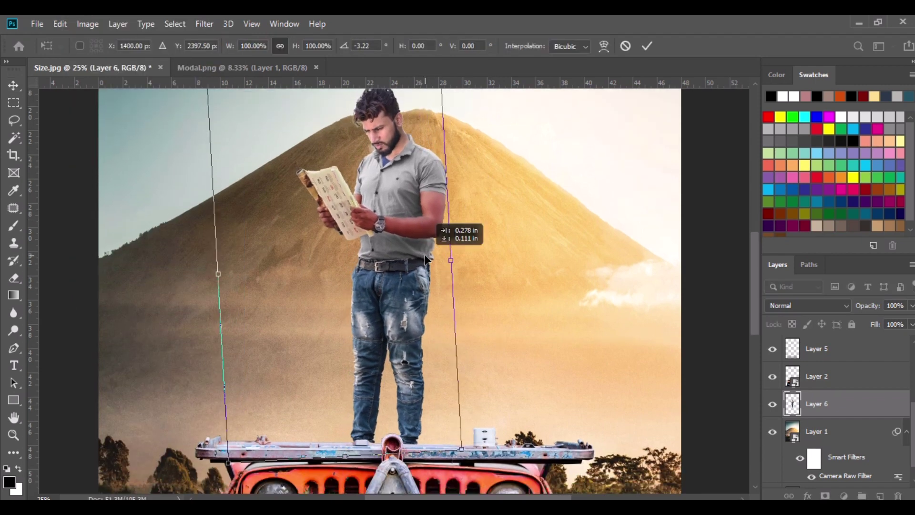
click(14, 86)
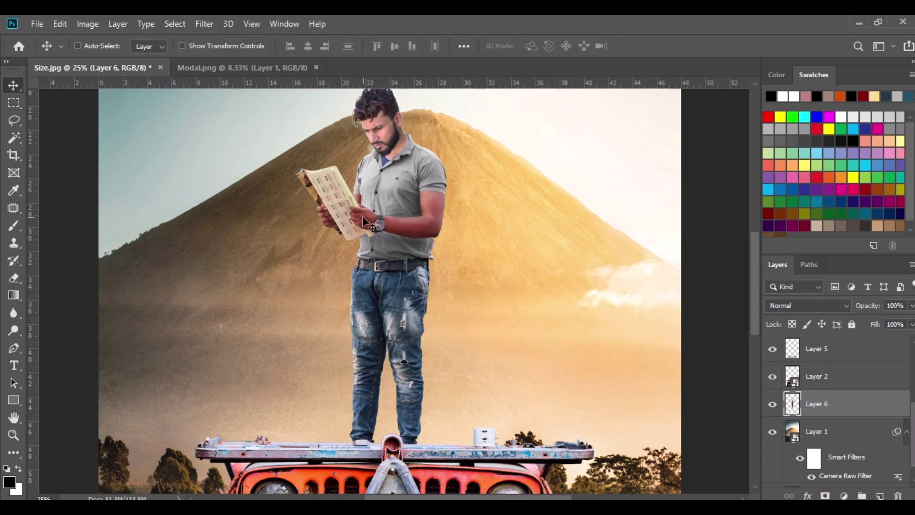
- On a new layer above the jeep, limited to its outline, paint soft black shading over the top bar
key(ctrl+minus)
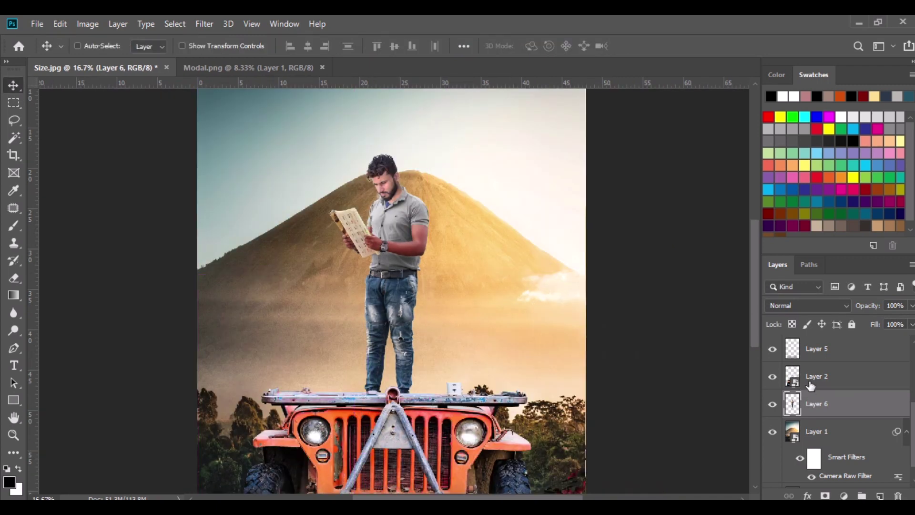
ctrl+click(811, 376)
ctrl+click(793, 377)
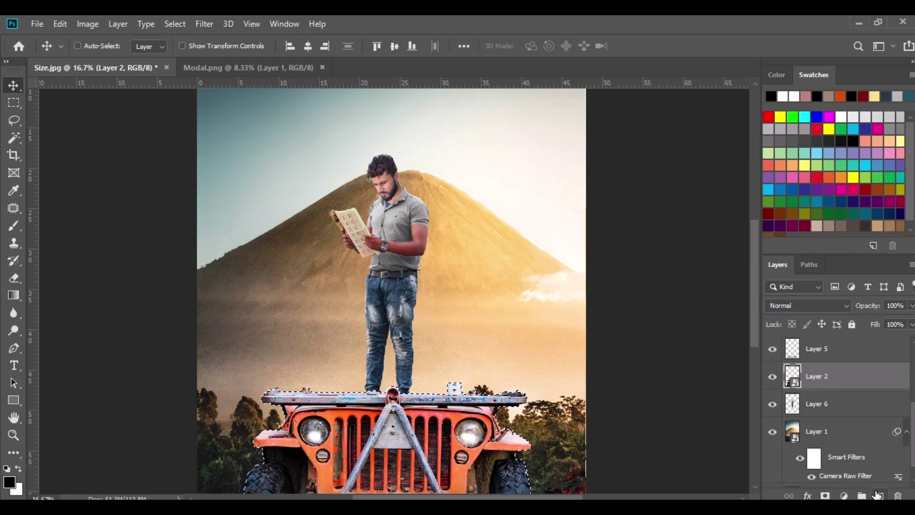
click(880, 496)
click(13, 226)
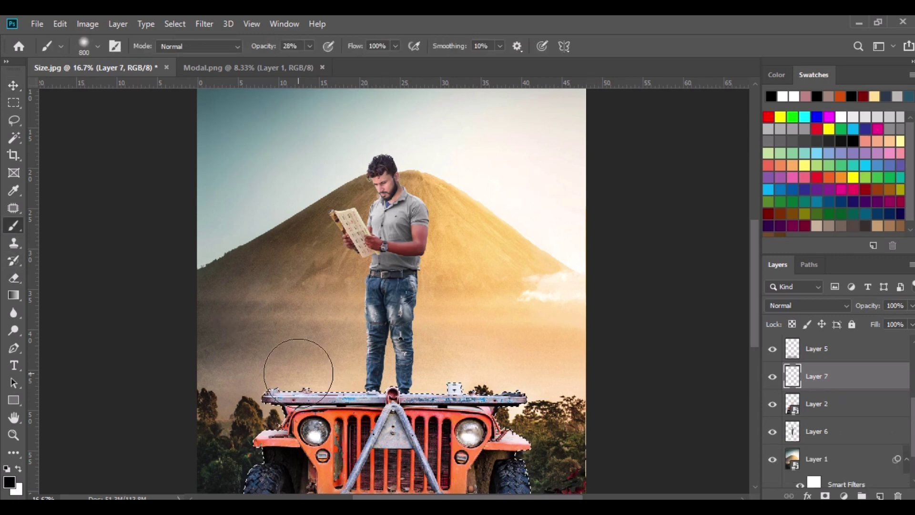
click(14, 86)
- On a new layer limited to the man's outline, paint soft black shading on his lower legs and deselect
ctrl+click(792, 432)
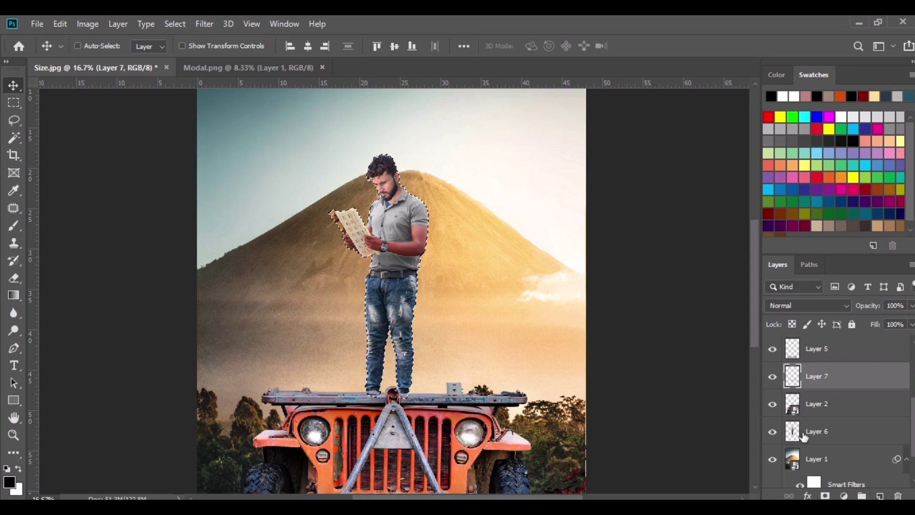
click(880, 496)
click(13, 225)
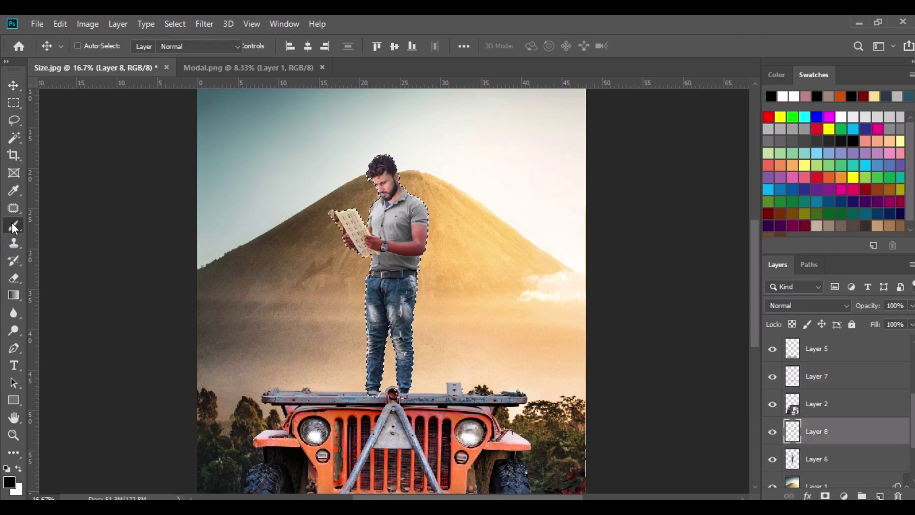
click(430, 411)
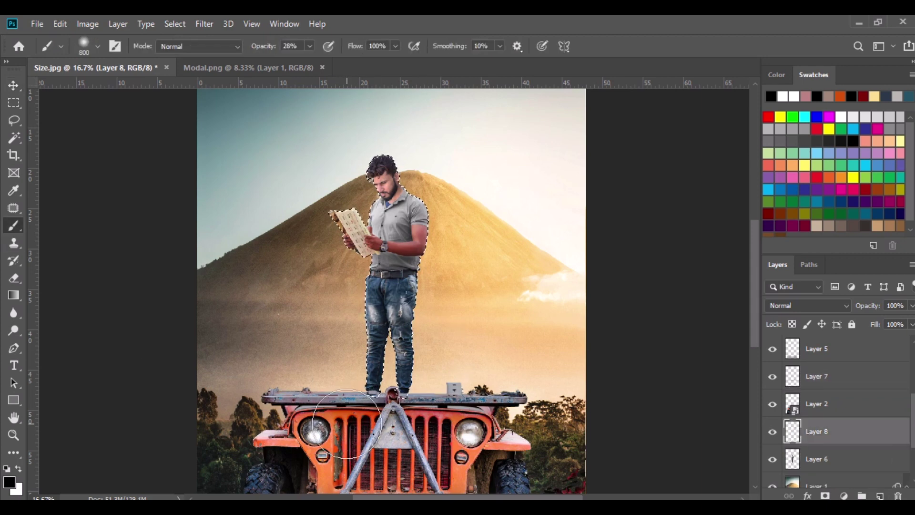
click(14, 86)
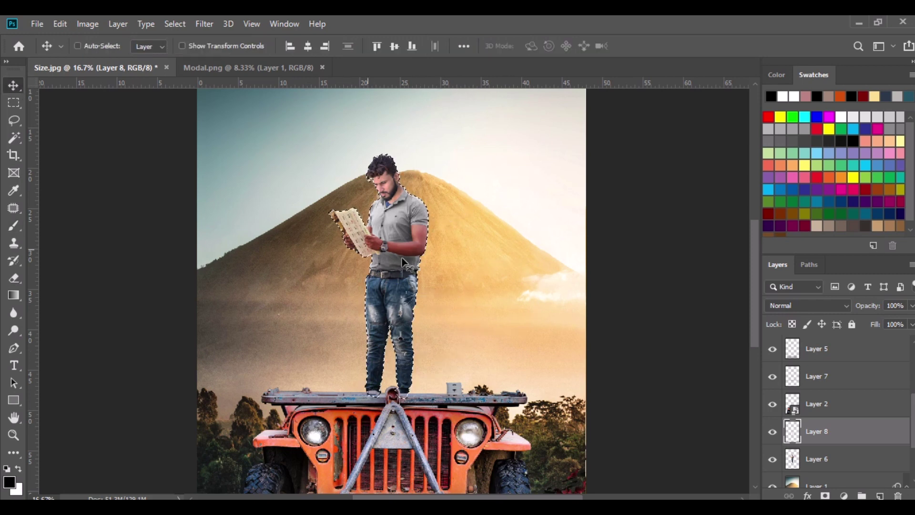
click(175, 23)
click(193, 51)
scroll(431, 308, up, 1)
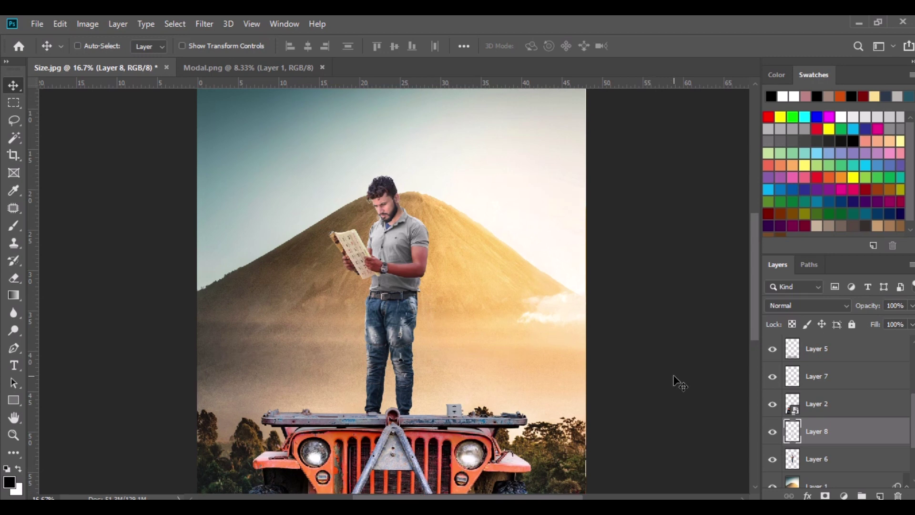
- Sample the mountain's golden colour, add a new Overlay layer above the man's shading and load his outline as a selection
click(14, 191)
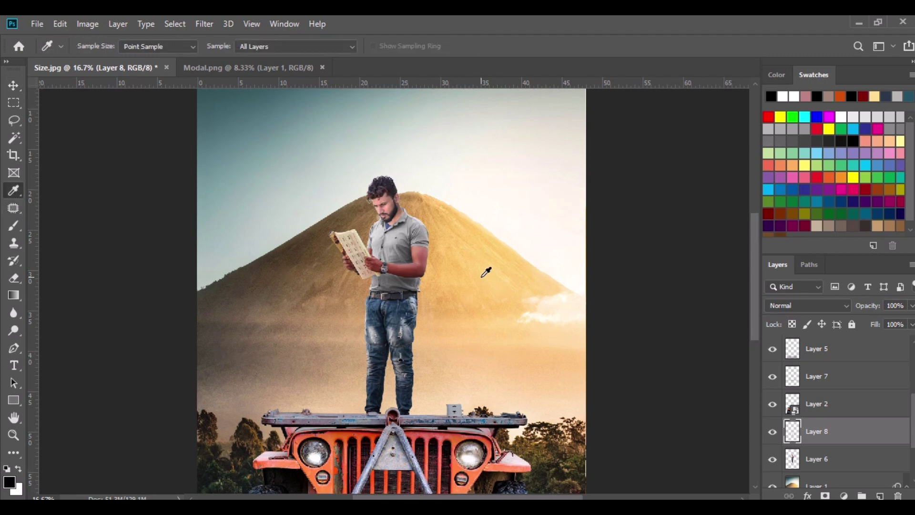
click(483, 276)
click(880, 495)
ctrl+click(794, 482)
click(773, 305)
click(788, 333)
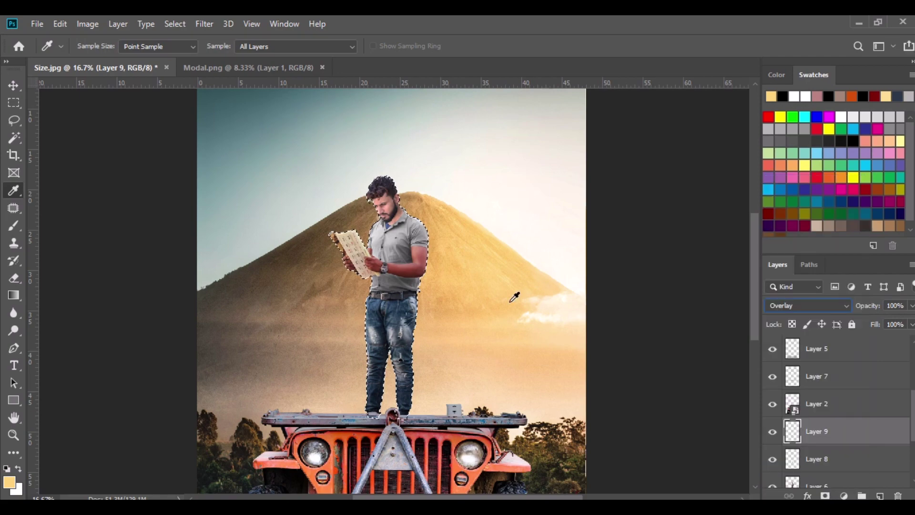
- Paint soft golden highlights along the man's hair and shoulder edge with an 80 px brush at 0% hardness
key(ctrl+plus)
key(ctrl+plus)
key(ctrl+plus)
key(b)
scroll(375, 266, up, 5)
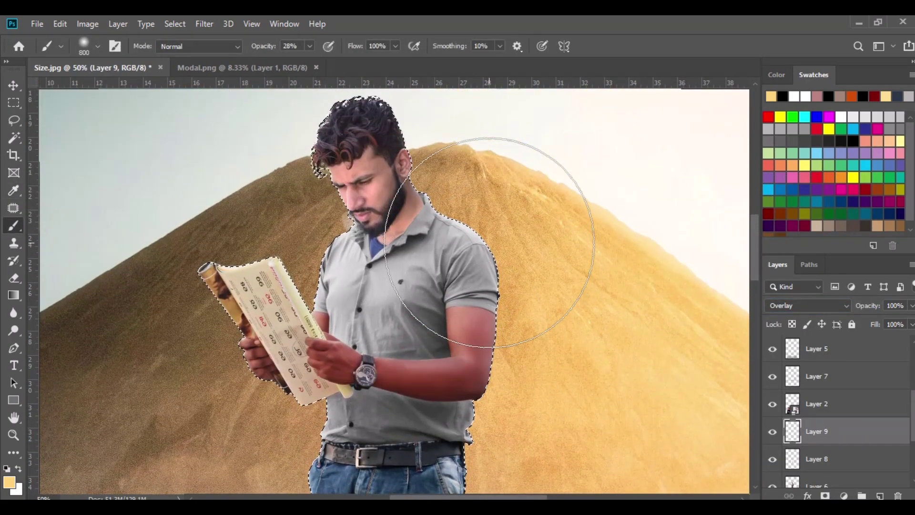
right_click(496, 243)
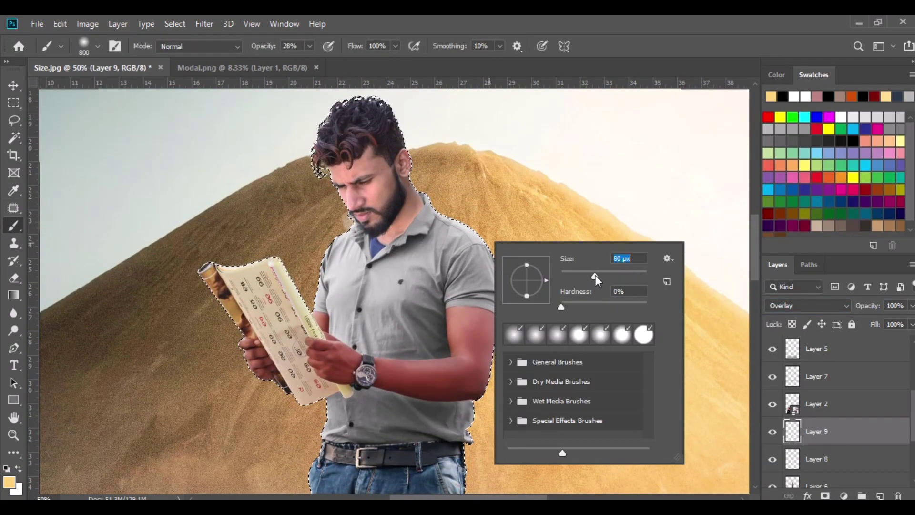
drag(611, 308, 603, 305)
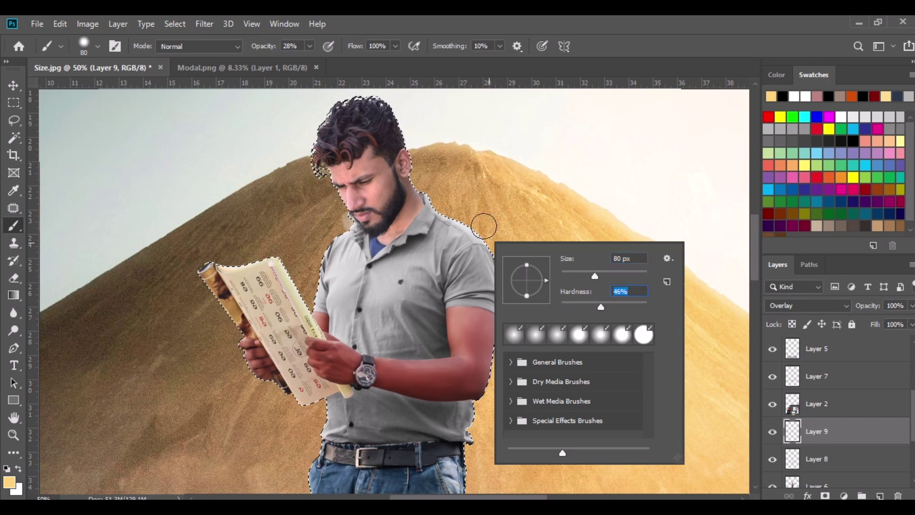
key(ctrl+plus)
right_click(596, 316)
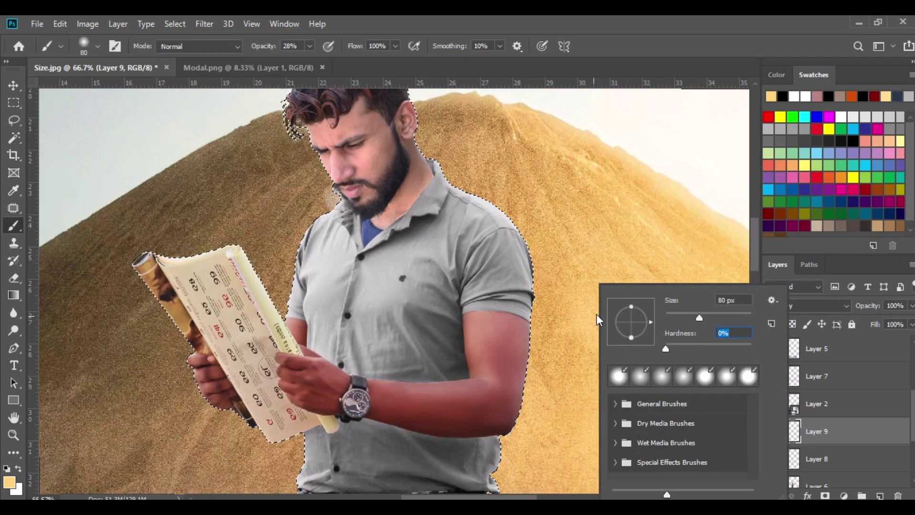
click(468, 188)
mouse_move(468, 188)
mouse_down()
mouse_move(509, 224)
mouse_move(528, 259)
mouse_move(538, 316)
mouse_move(503, 470)
mouse_move(518, 422)
mouse_move(521, 257)
mouse_move(489, 198)
mouse_move(438, 157)
mouse_move(508, 215)
mouse_move(539, 265)
mouse_move(586, 286)
mouse_up()
scroll(439, 187, up, 3)
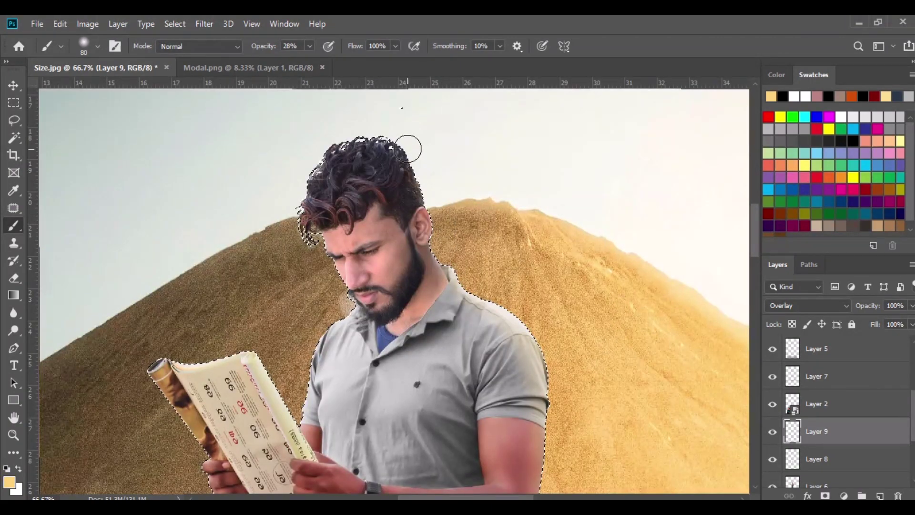
- Change the man's highlight layer to Screen blend mode
click(802, 305)
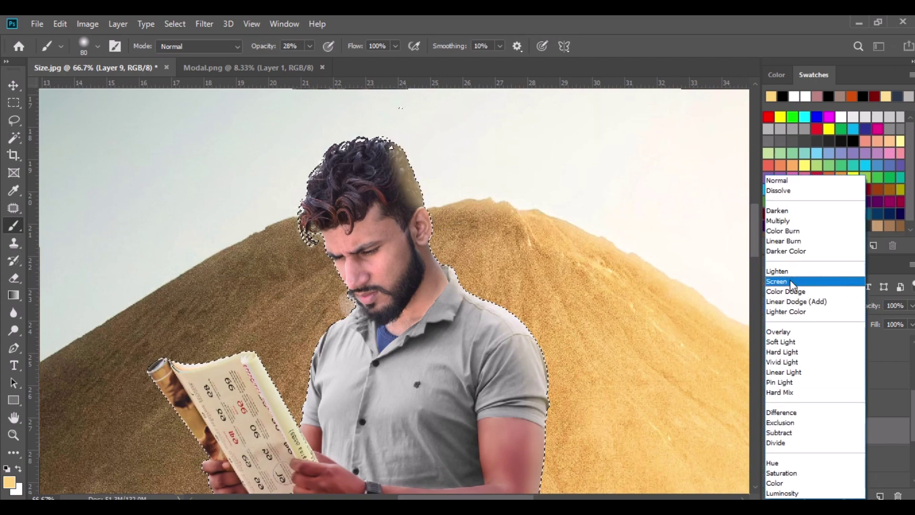
click(790, 280)
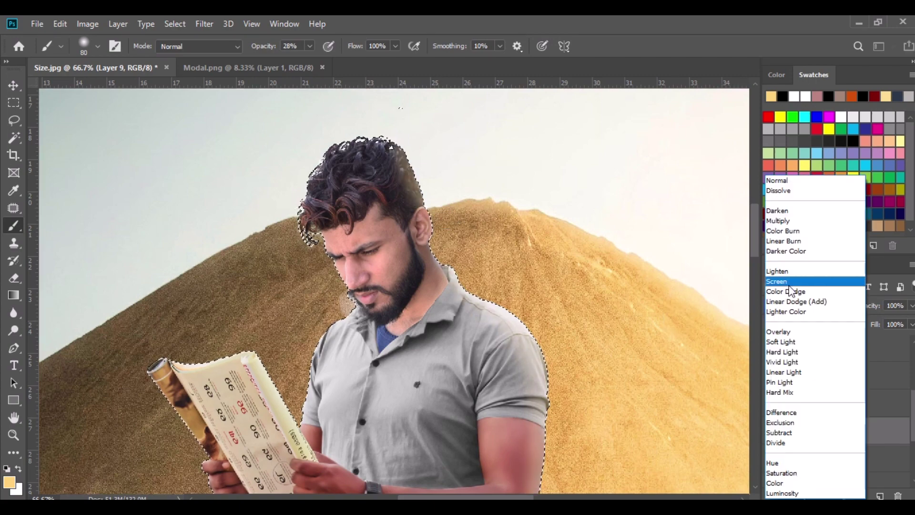
click(787, 283)
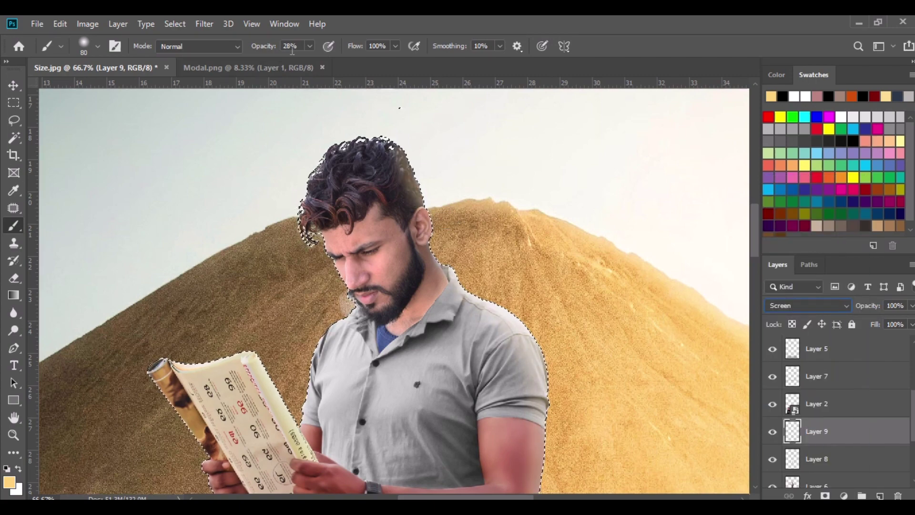
- Paint golden light on the man's shoulder and upper arm with a 175 px brush at 12% opacity
click(310, 47)
click(299, 64)
scroll(472, 305, down, 2)
key(bracketright)
key(bracketright)
key(bracketright)
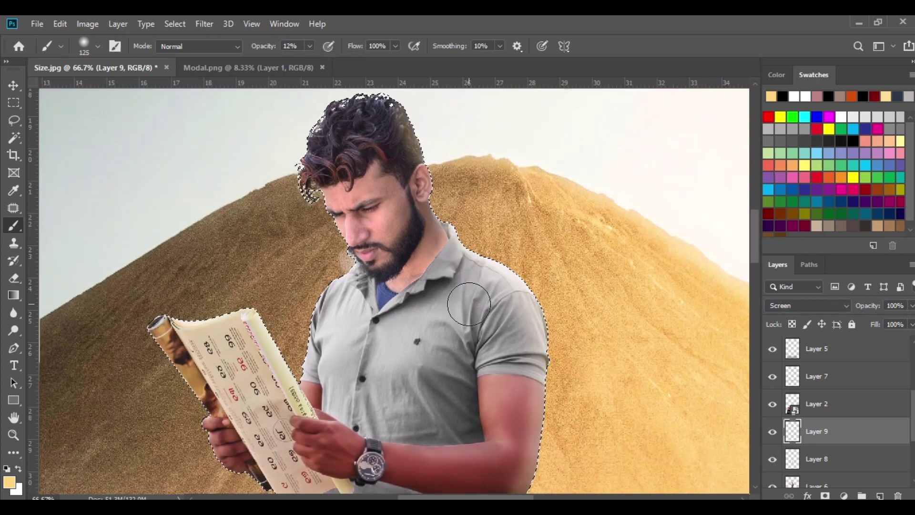
key(bracketright)
key(bracketright)
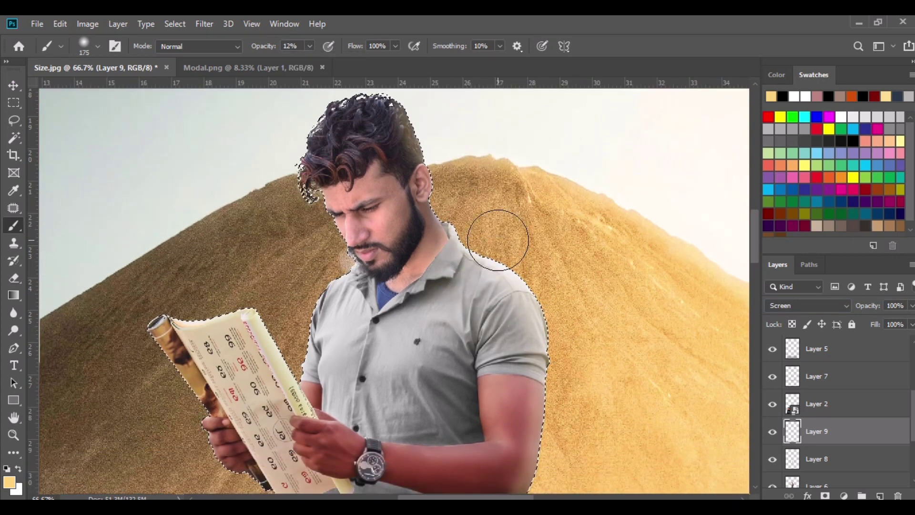
drag(513, 403, 520, 437)
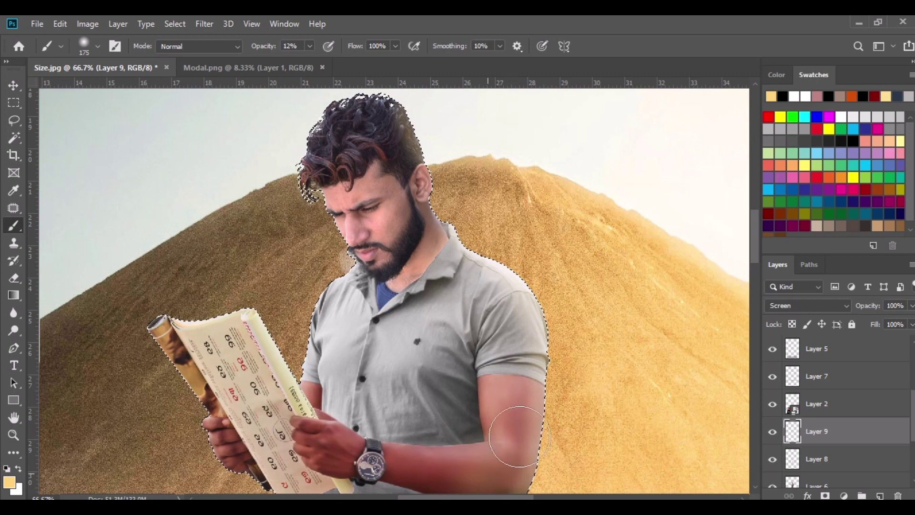
- Set the brush opacity to 24% and paint golden light along the sunlit edge of the man's waist and jeans
key(ctrl+minus)
key(ctrl+minus)
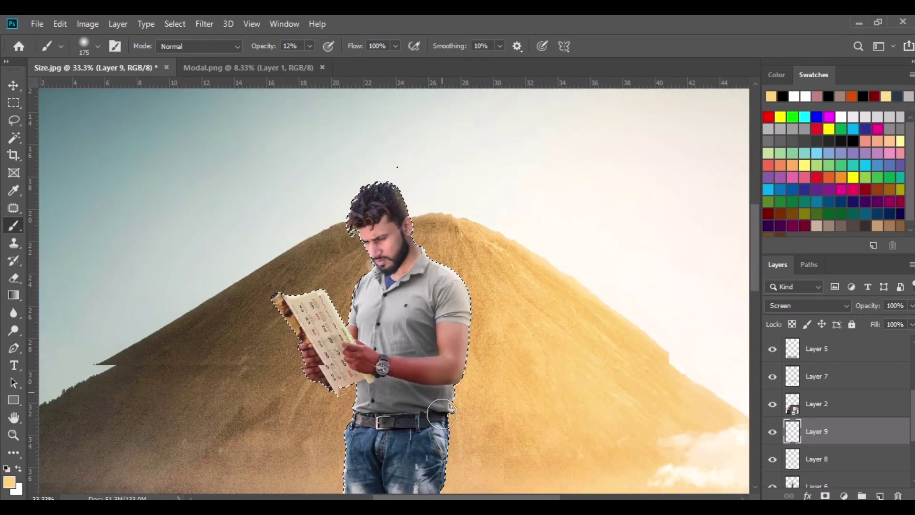
scroll(442, 413, down, 4)
click(309, 47)
drag(309, 50, 316, 64)
scroll(453, 282, down, 2)
mouse_move(458, 282)
mouse_down()
mouse_move(452, 487)
mouse_move(456, 290)
mouse_up()
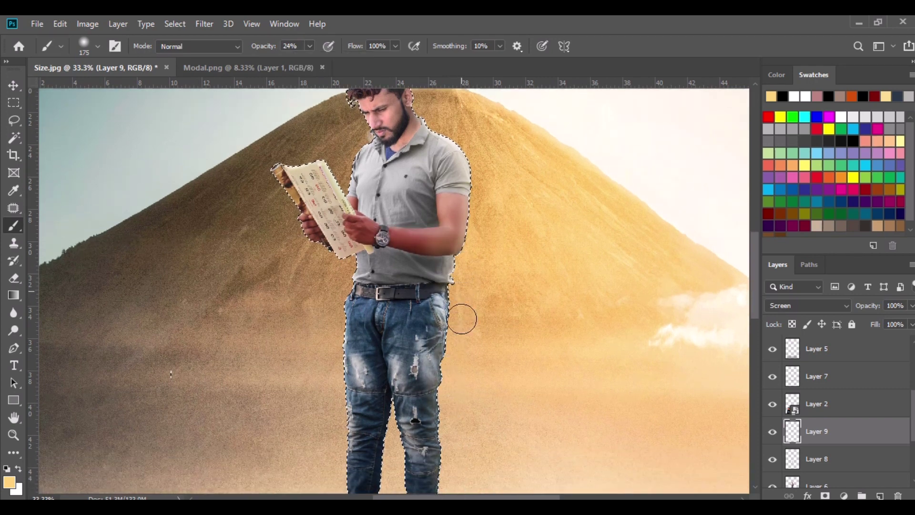
mouse_move(448, 484)
mouse_down()
mouse_move(453, 340)
mouse_move(463, 296)
mouse_up()
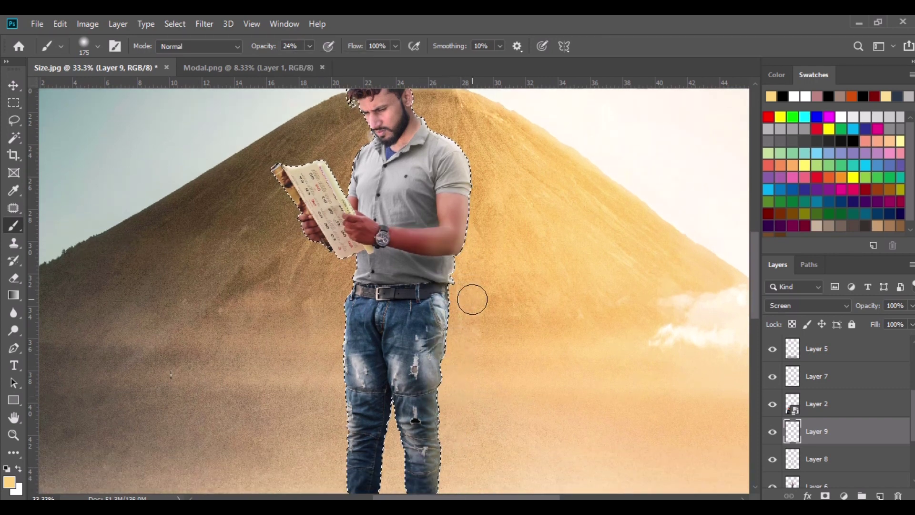
- Clear the selection around the man's outline
key(ctrl+minus)
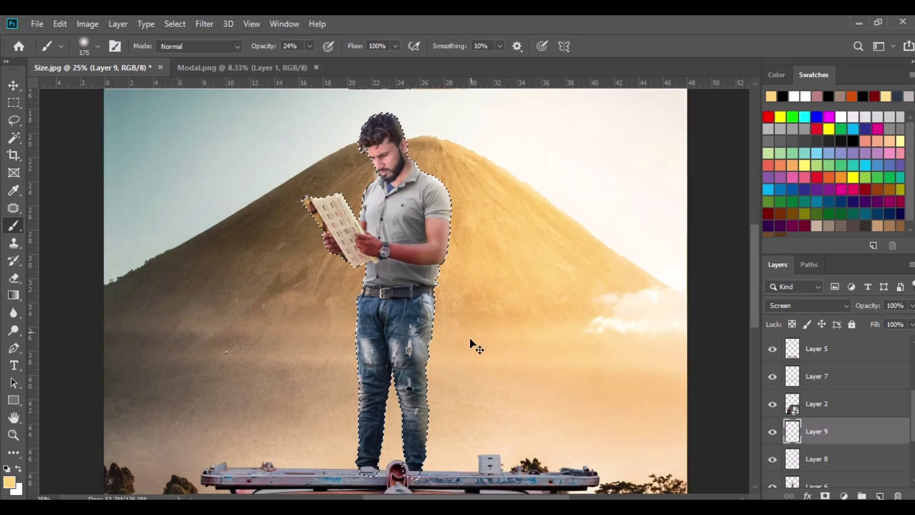
key(ctrl+minus)
key(v)
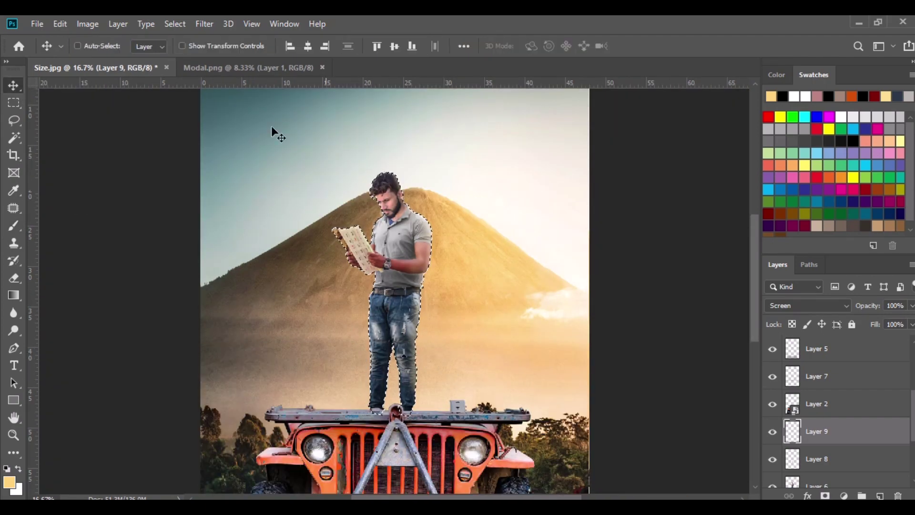
click(181, 23)
click(187, 51)
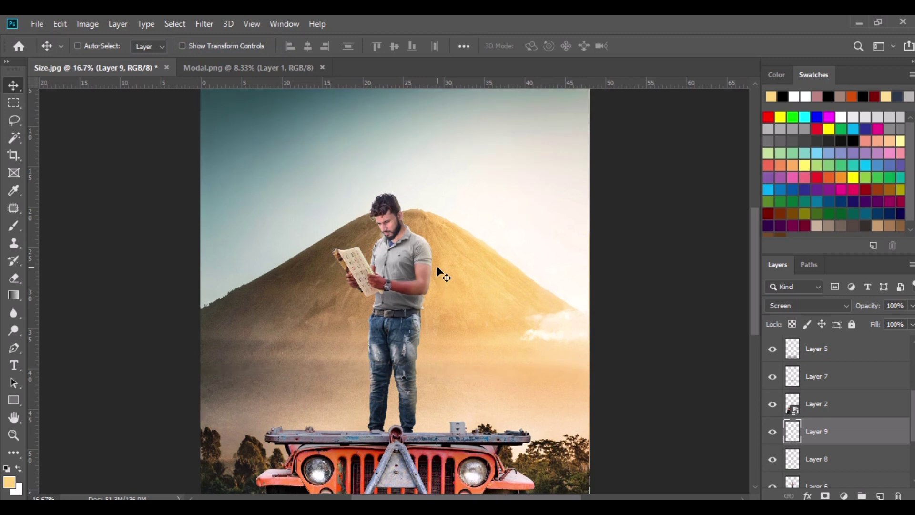
scroll(437, 265, down, 2)
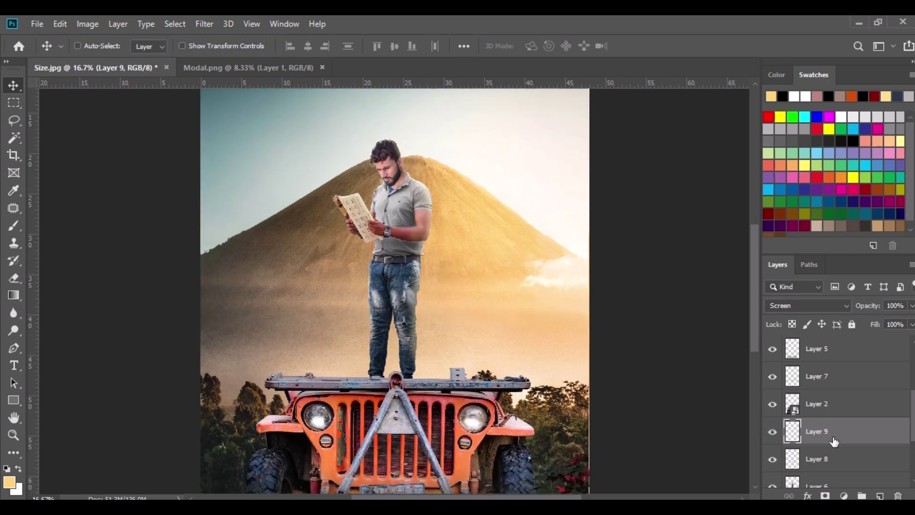
- Start a Camera Raw Filter on the man's layer with contrast +13, highlights -28 and shadows +24
scroll(835, 441, down, 2)
click(819, 422)
click(205, 25)
click(225, 103)
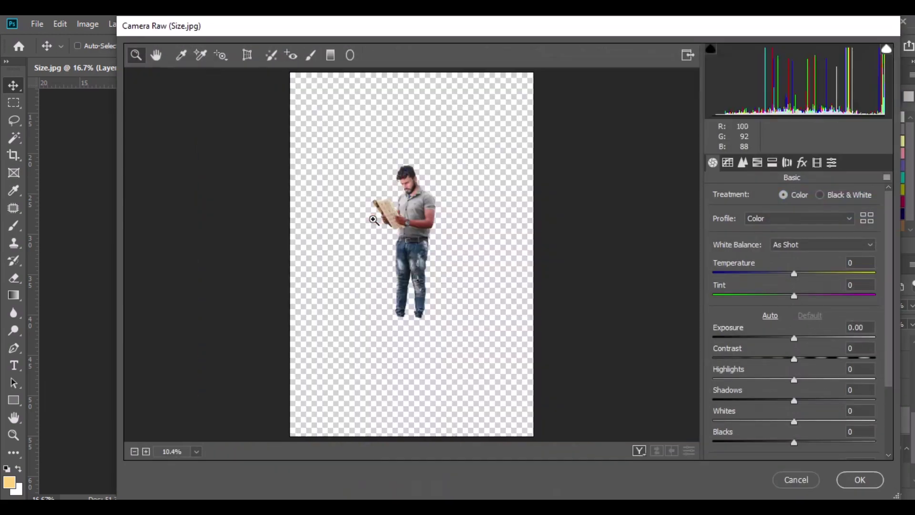
click(401, 234)
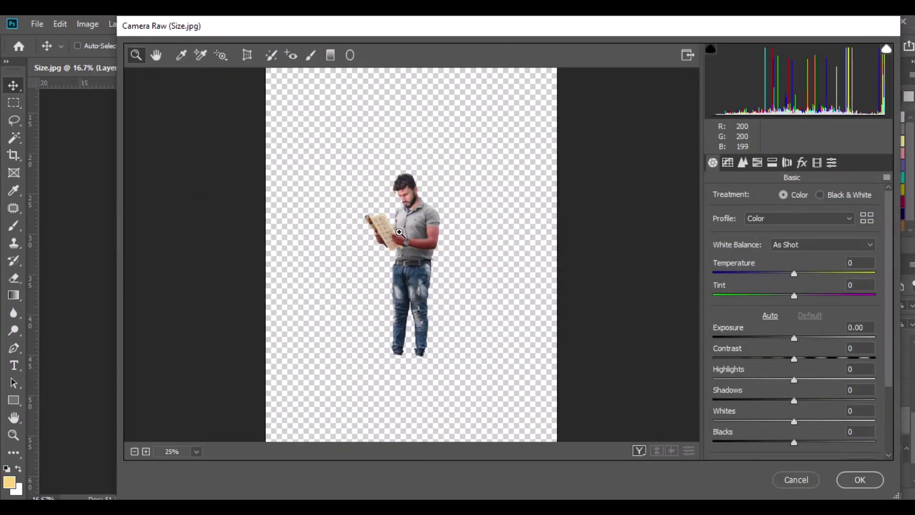
drag(797, 359, 814, 401)
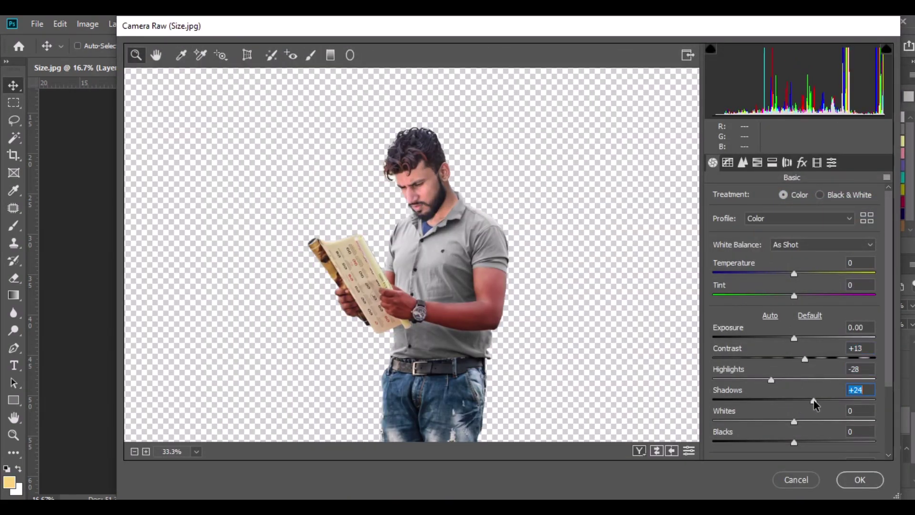
- Set the man's whites to +15, blacks to -29 and clarity to +21 in Camera Raw
scroll(791, 377, down, 2)
drag(794, 358, 807, 382)
scroll(787, 378, down, 1)
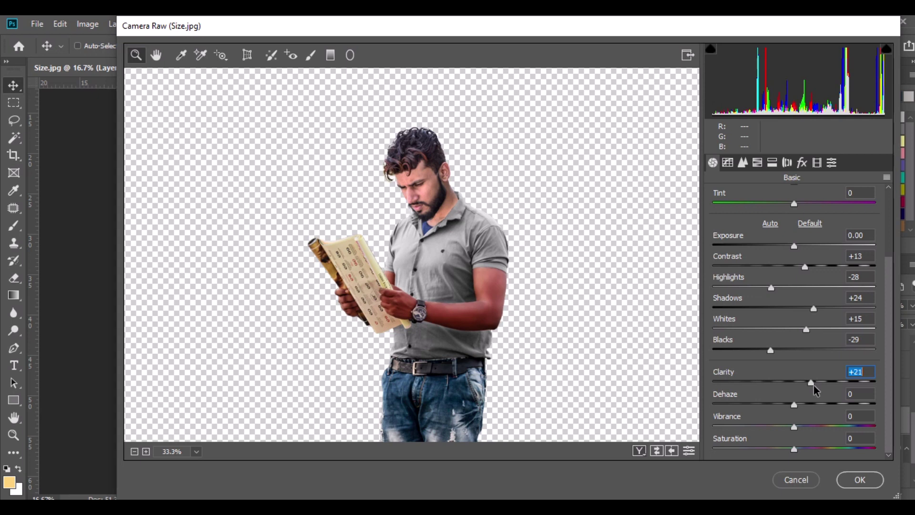
- Lower the man's HSL saturation to -14 for yellows and -23 for oranges, and apply the Camera Raw filter
scroll(765, 307, up, 4)
click(757, 163)
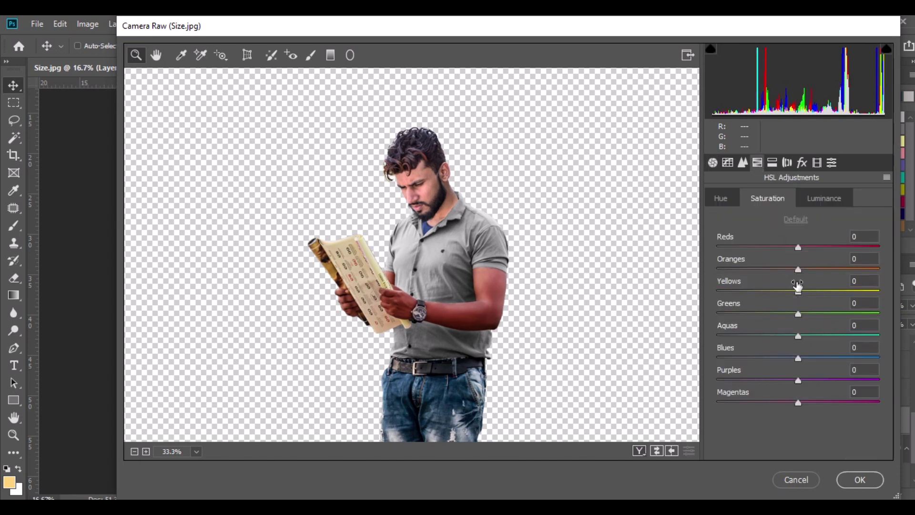
mouse_move(782, 274)
mouse_down()
mouse_move(771, 270)
mouse_move(786, 290)
mouse_move(783, 274)
mouse_up()
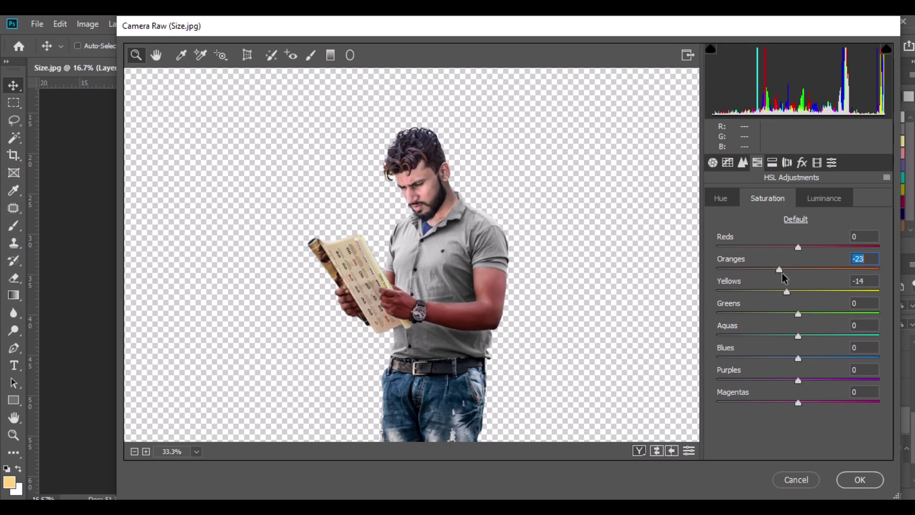
click(856, 480)
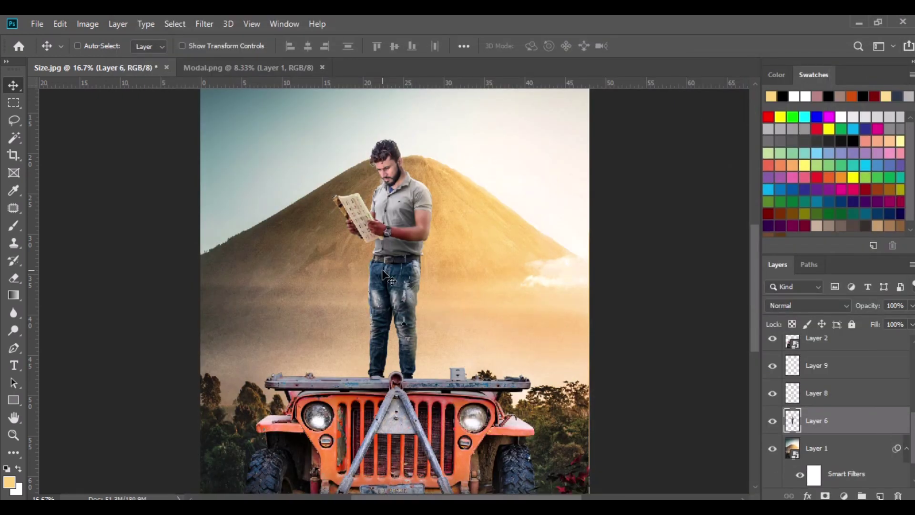
- Close Modal.png and open dinosaurios-voladores.png as a separate document
scroll(385, 275, down, 1)
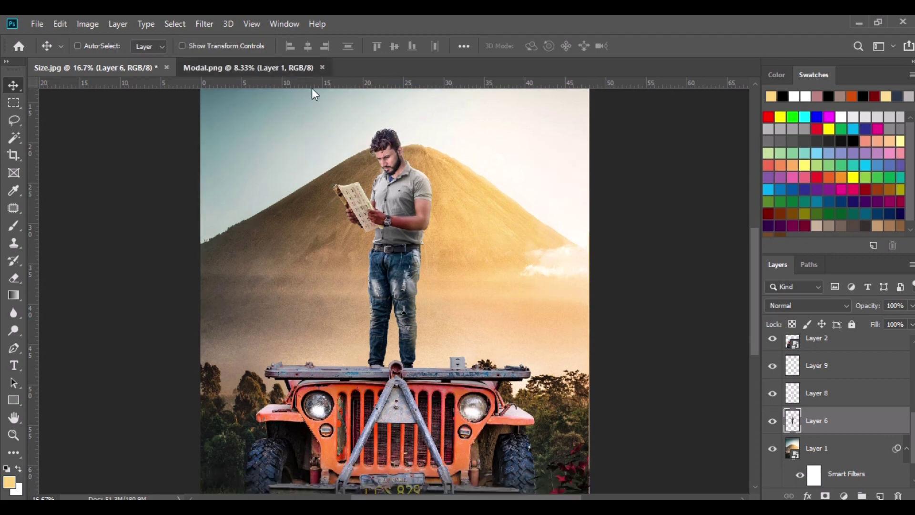
click(315, 68)
click(322, 67)
key(alt+Tab)
drag(224, 169, 387, 67)
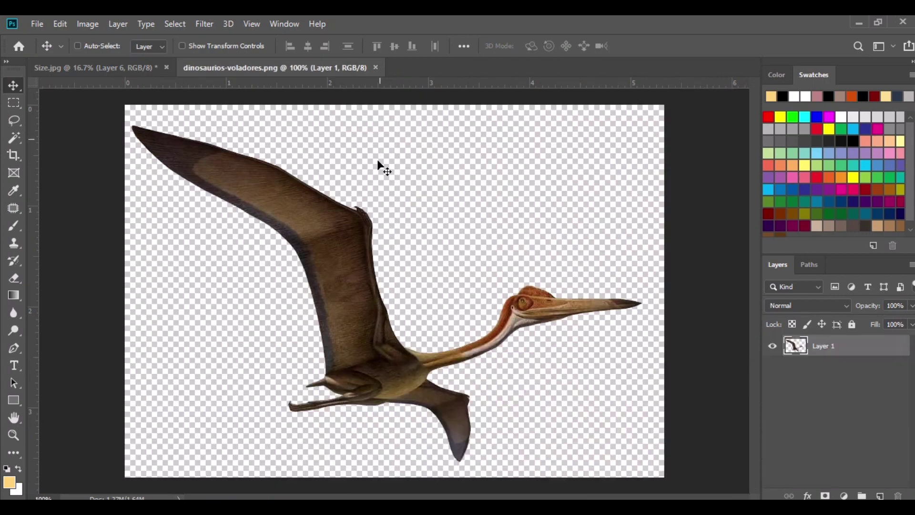
- Convert the flying dinosaur to a smart object and place it in Size.jpg beside the volcano's right slope, directly above the man's layer
right_click(806, 336)
click(695, 200)
drag(321, 323, 529, 233)
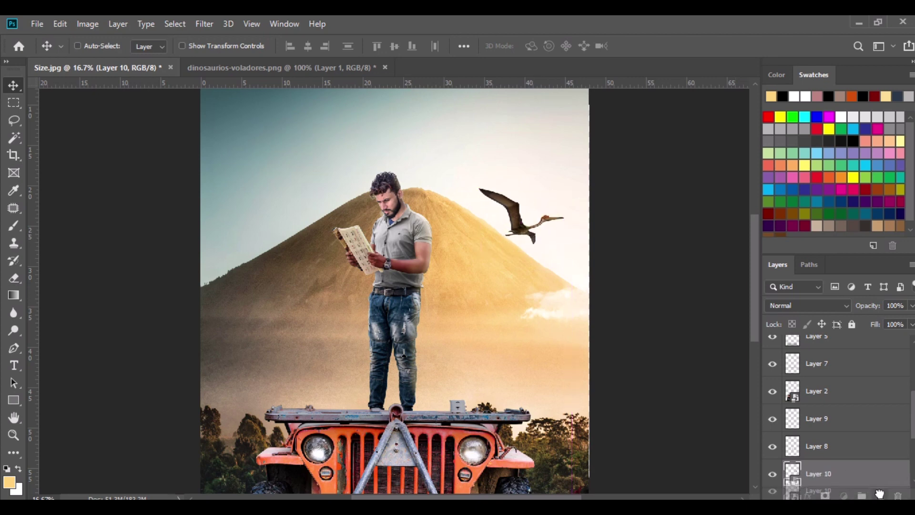
- Duplicate the flying dinosaur, offset the copy up and to the right, and scale it down to 102.24% with Free Transform
key(ctrl+j)
drag(517, 225, 531, 201)
click(61, 24)
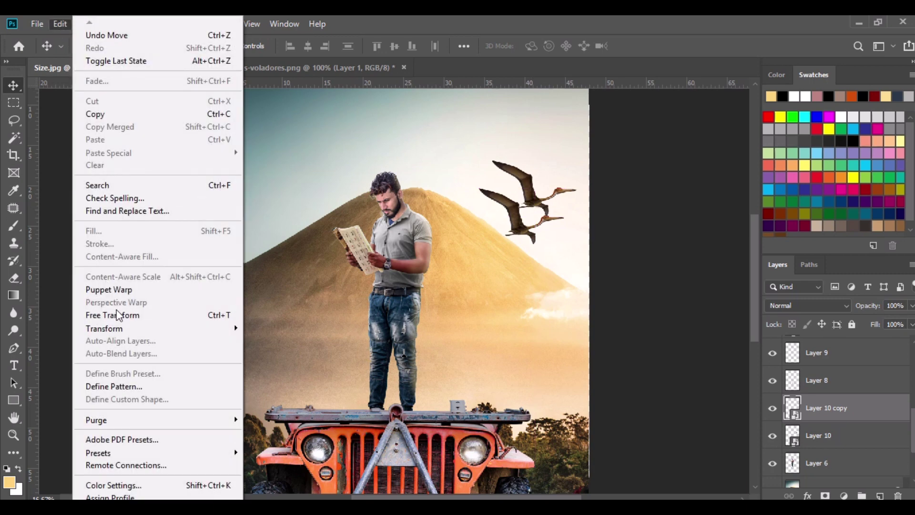
click(116, 311)
drag(303, 47, 228, 56)
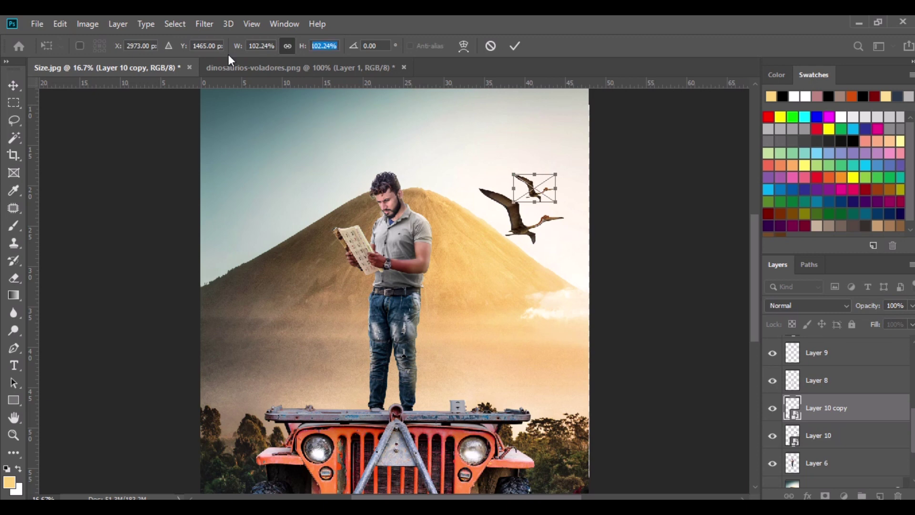
click(12, 88)
- Position the smaller dinosaur just above the larger one and set both dinosaur layers to 70% opacity
drag(545, 187, 551, 194)
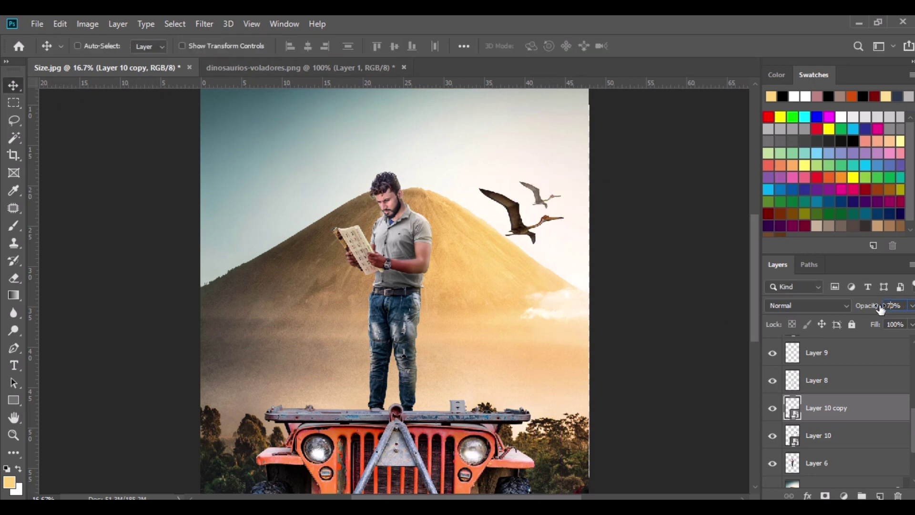
click(821, 435)
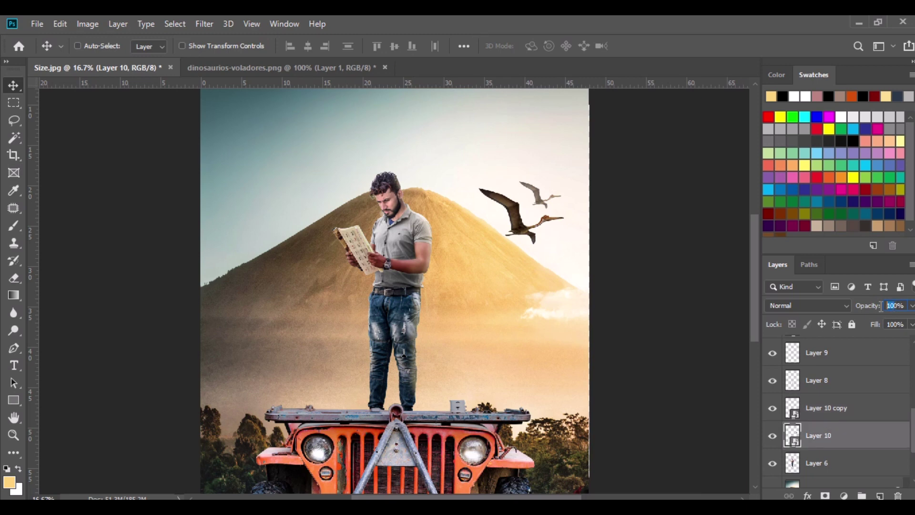
text(70)
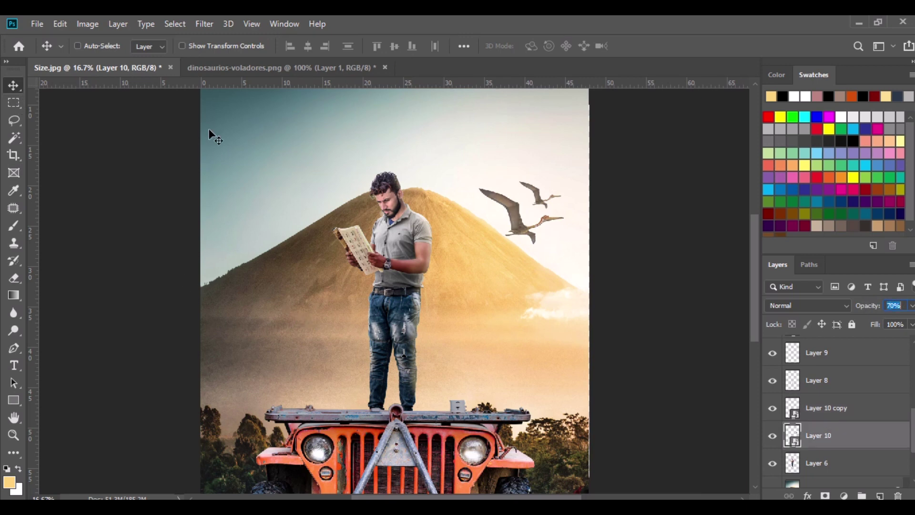
- Close dinosaurios-voladores.png without saving its changes and return to the Size.jpg composite
scroll(374, 241, down, 5)
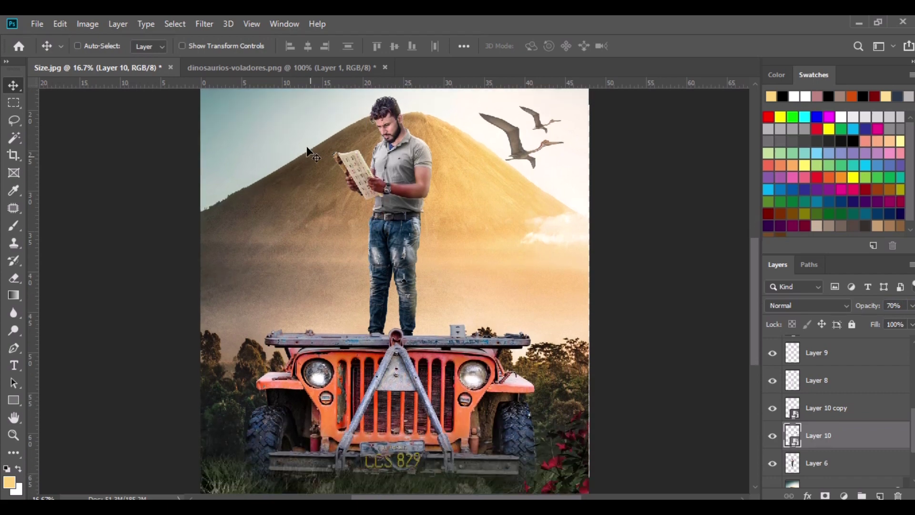
click(273, 71)
click(385, 67)
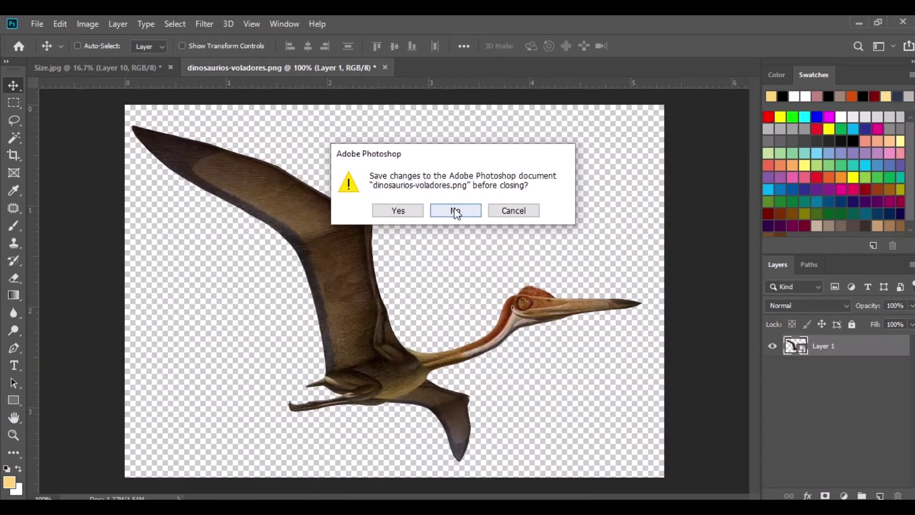
click(455, 209)
key(ctrl+minus)
key(ctrl+minus)
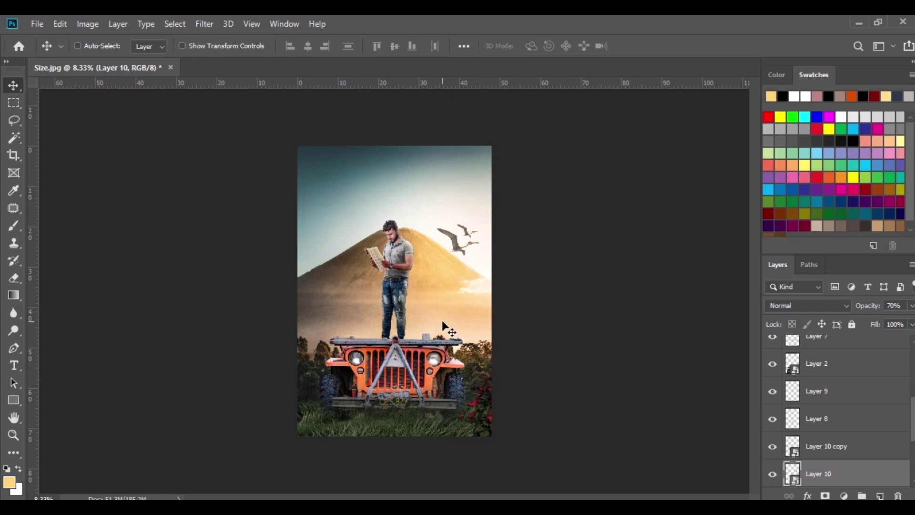
- Apply a Camera Raw Filter to the jeep layer with Highlights -30, Shadows +17, Blacks -10, Clarity +23 and Oranges saturation -38
scroll(826, 396, up, 4)
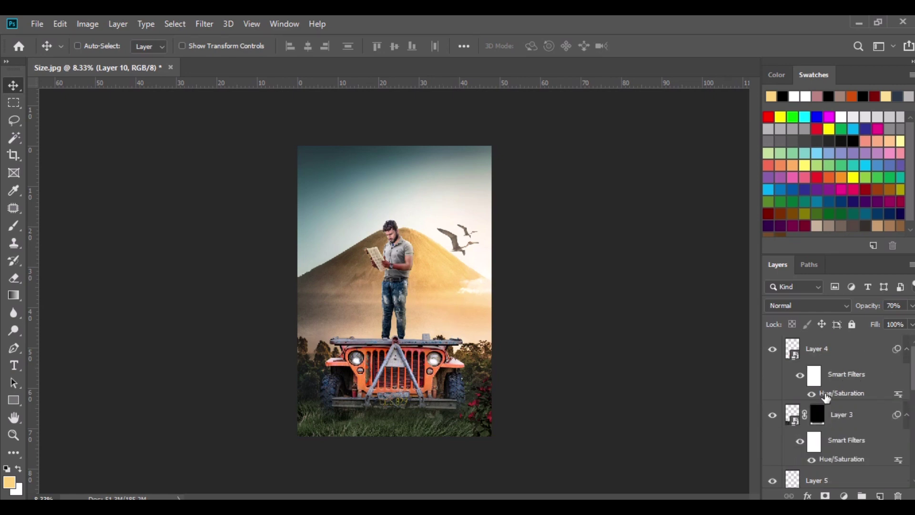
click(815, 350)
scroll(808, 401, down, 6)
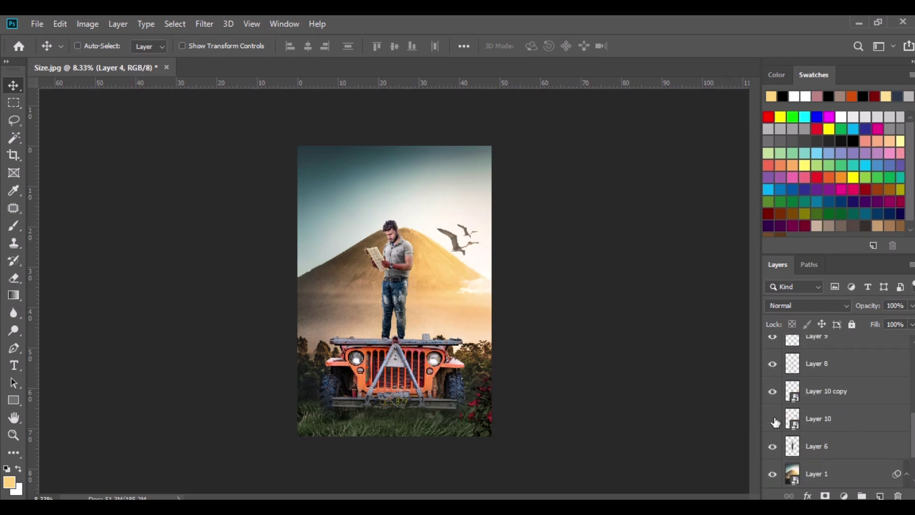
scroll(772, 381, up, 2)
click(772, 375)
click(773, 374)
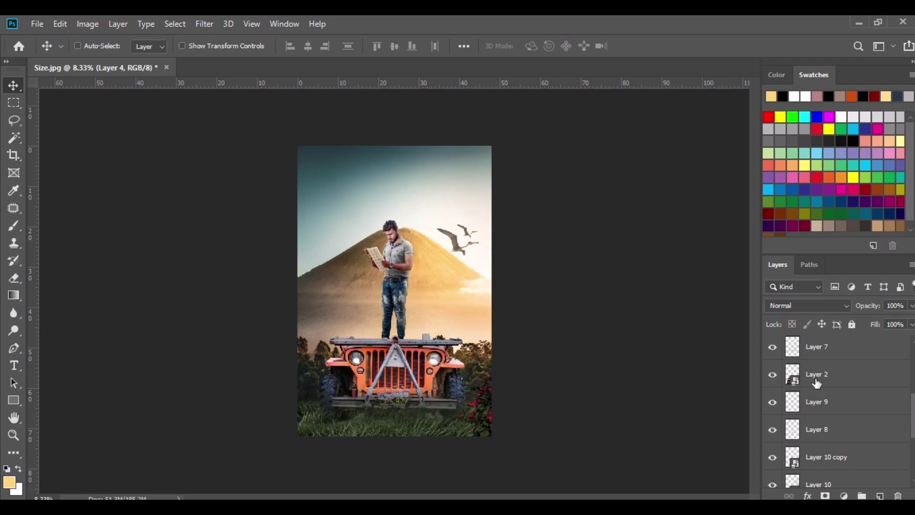
click(817, 381)
click(204, 24)
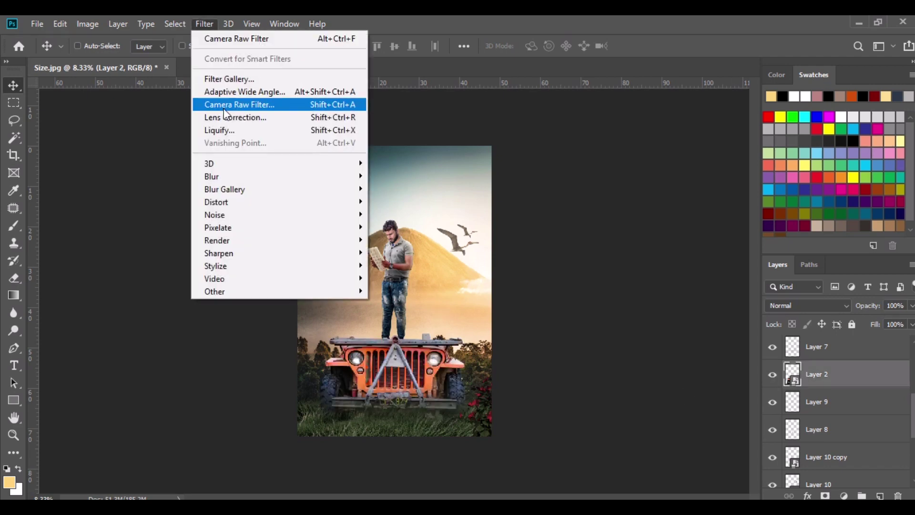
click(225, 108)
drag(792, 379, 808, 401)
drag(778, 443, 812, 445)
scroll(787, 444, down, 1)
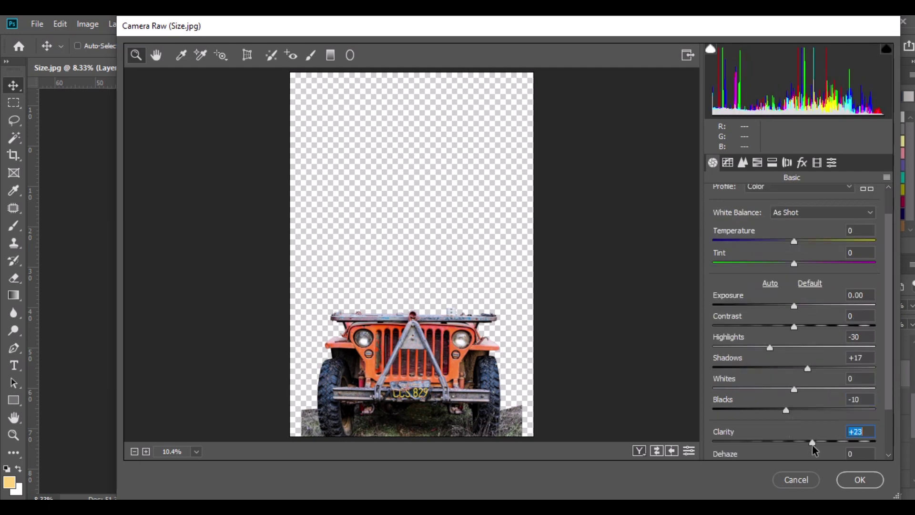
click(758, 163)
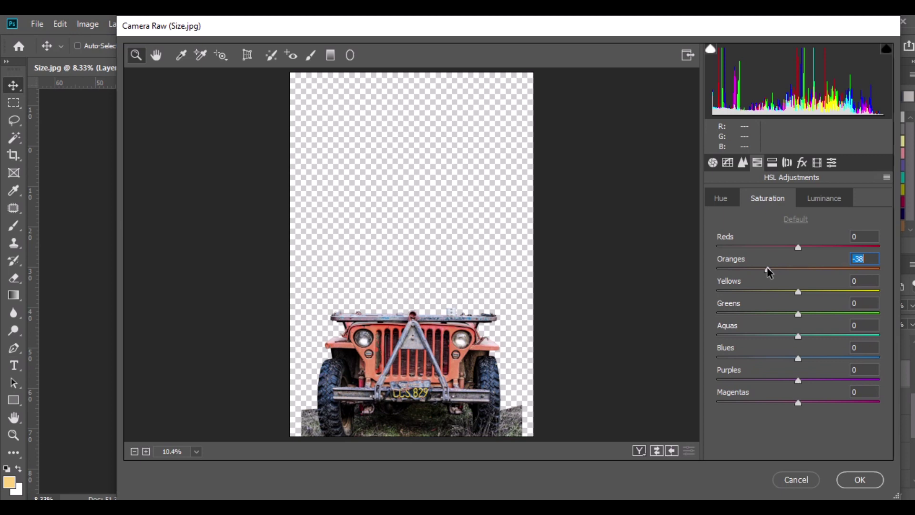
click(862, 479)
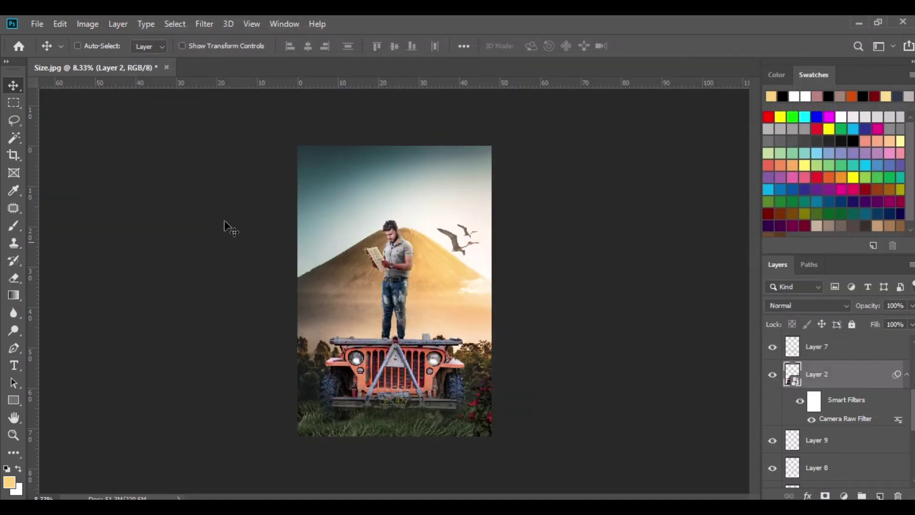
- Flatten the composite into a single Background layer and duplicate that layer
right_click(854, 384)
click(715, 429)
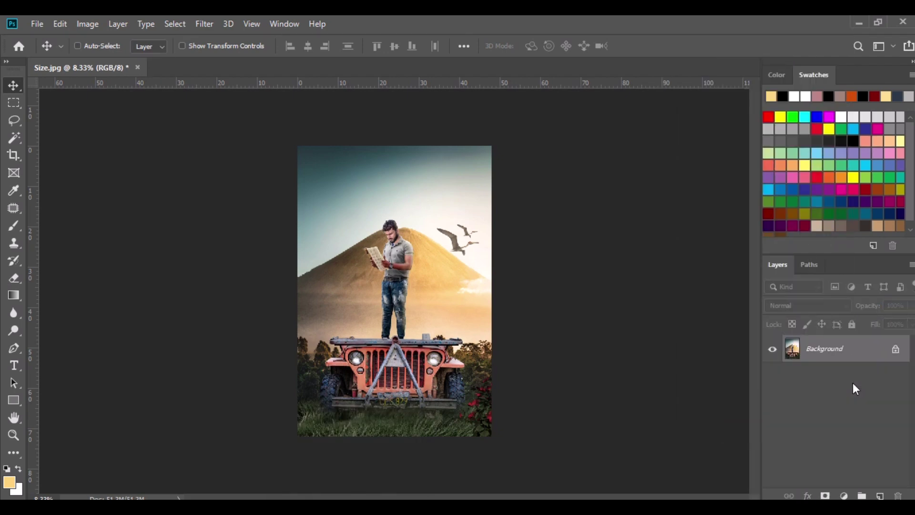
drag(828, 351, 881, 488)
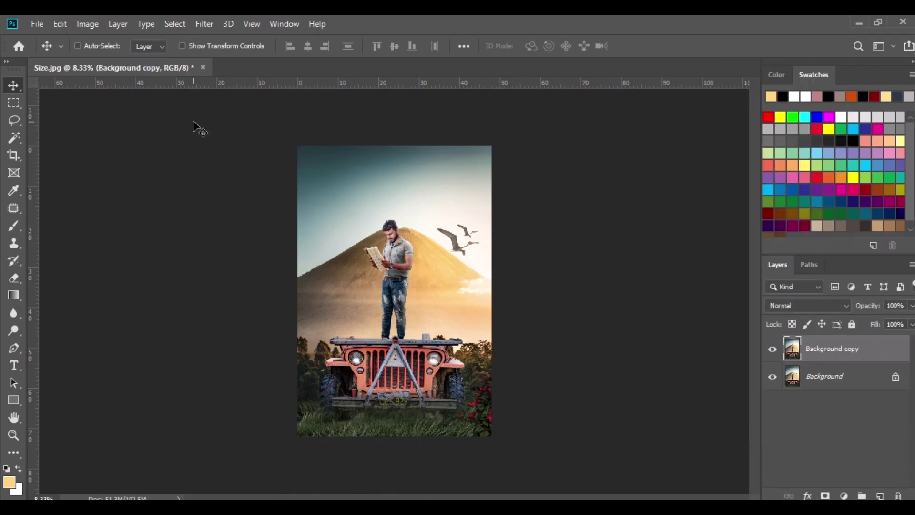
- Adjust the Background copy in Camera Raw Filter with Exposure +0.25, Contrast +14, Highlights -19, Shadows -7, Whites -1 and Blacks -15
click(204, 24)
click(215, 108)
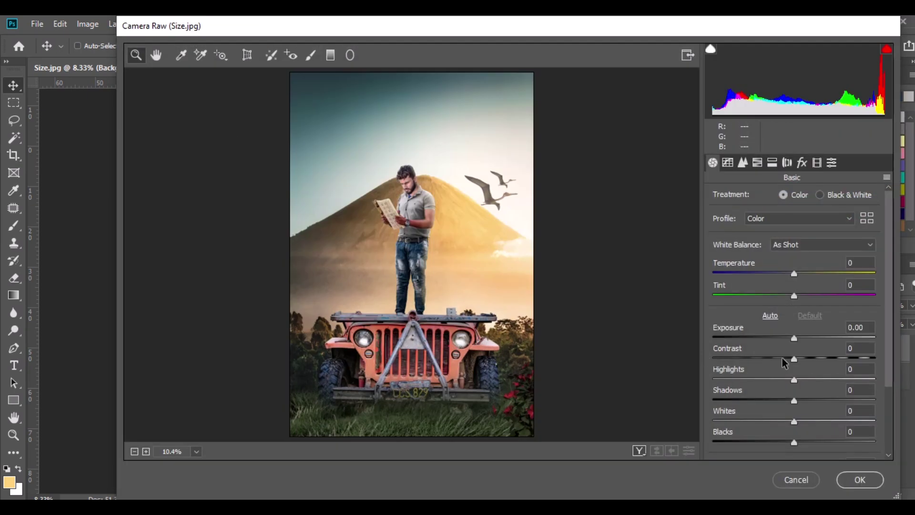
drag(795, 359, 800, 339)
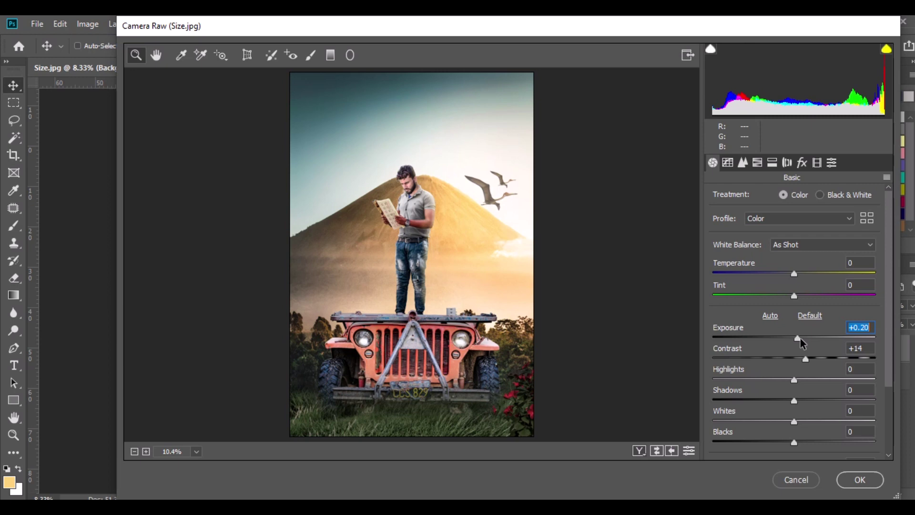
drag(794, 380, 802, 444)
click(795, 422)
scroll(786, 433, down, 1)
scroll(768, 317, up, 1)
drag(798, 338, 798, 338)
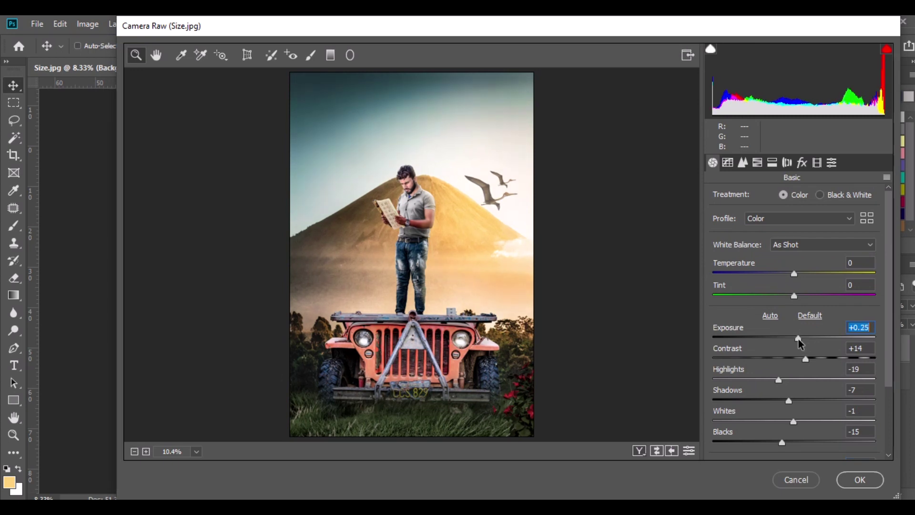
- Reduce the HSL saturation of Oranges to -10, Yellows to -29 and Greens to -32, and apply the Camera Raw filter
click(757, 163)
drag(796, 270, 788, 270)
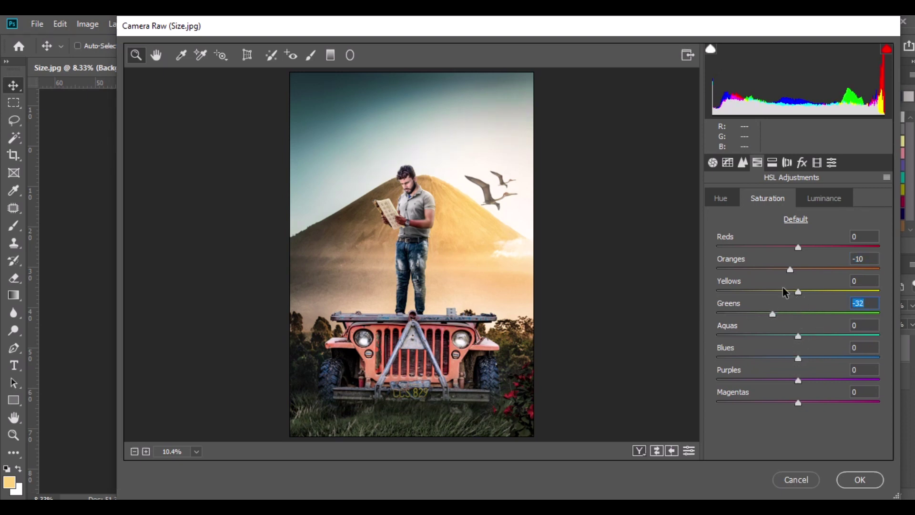
mouse_move(783, 293)
mouse_down()
mouse_move(758, 292)
mouse_move(774, 296)
mouse_up()
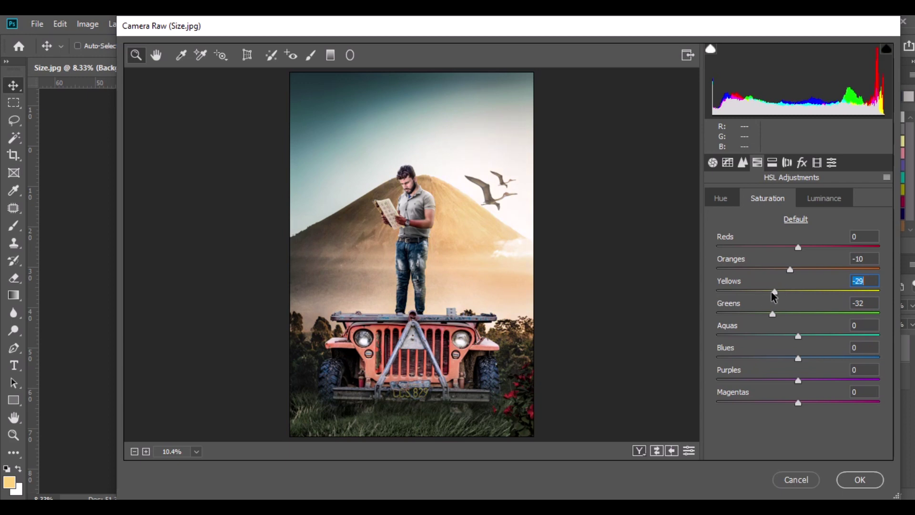
click(849, 479)
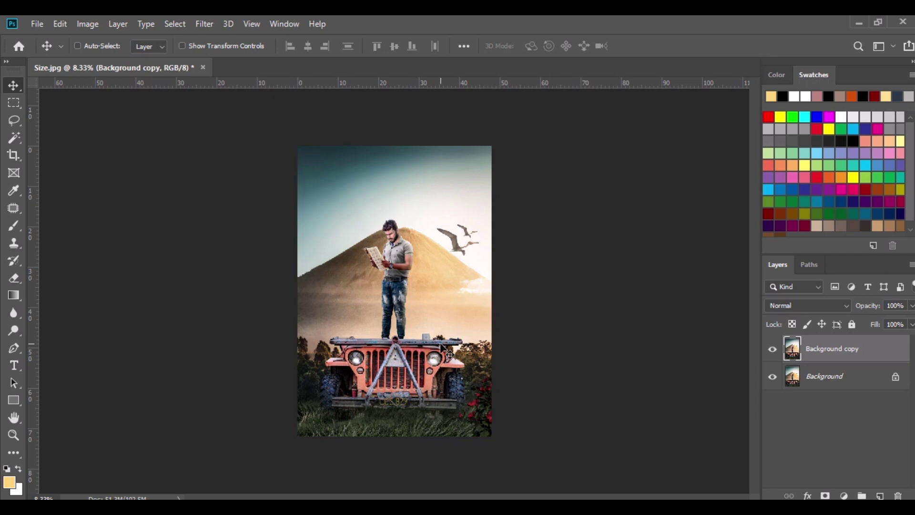
- Open Sun.jpg as a separate document and convert its layer to a smart object
key(ctrl+plus)
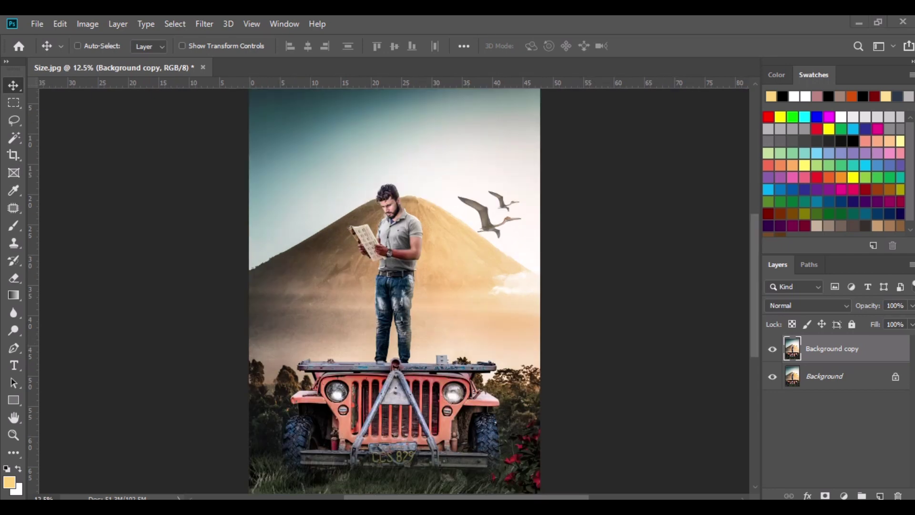
key(alt+Tab)
drag(883, 174, 364, 68)
right_click(829, 348)
click(822, 257)
- Place the sun glow over the jeep's left headlight in Size.jpg and set its blend mode to Screen
drag(525, 304, 342, 388)
click(773, 308)
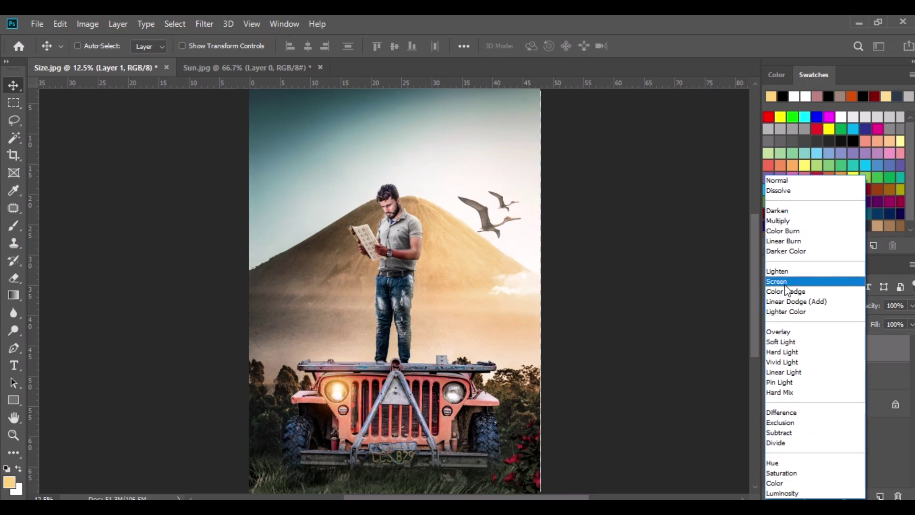
click(787, 281)
- Duplicate the headlight glow layer and position the copy over the jeep's right headlight
key(ctrl+plus)
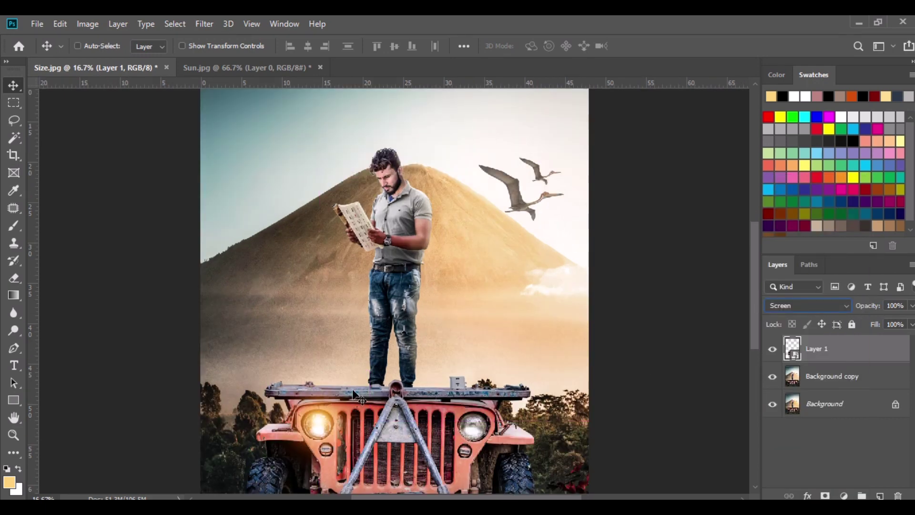
drag(364, 394, 381, 305)
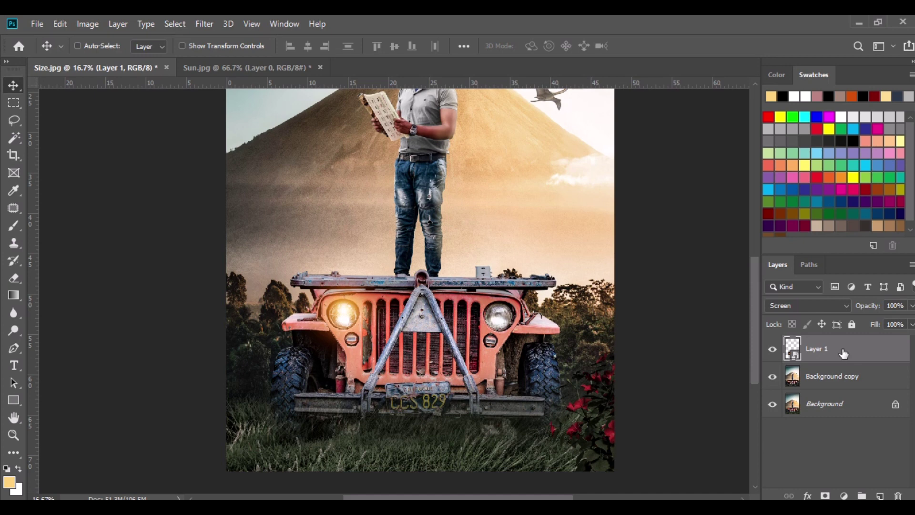
key(ctrl+j)
drag(345, 315, 501, 324)
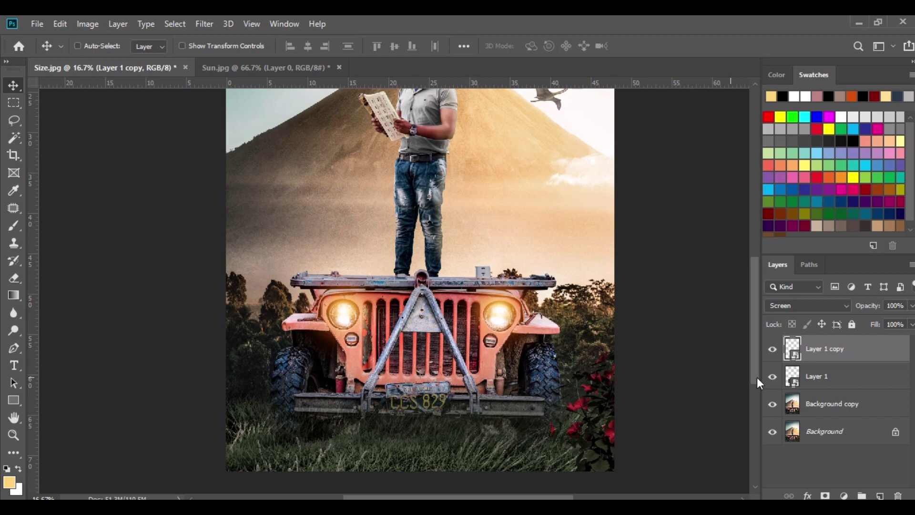
- Add a new empty layer directly above Background copy and set its blend mode to Screen
click(846, 407)
key(ctrl+shift+alt+n)
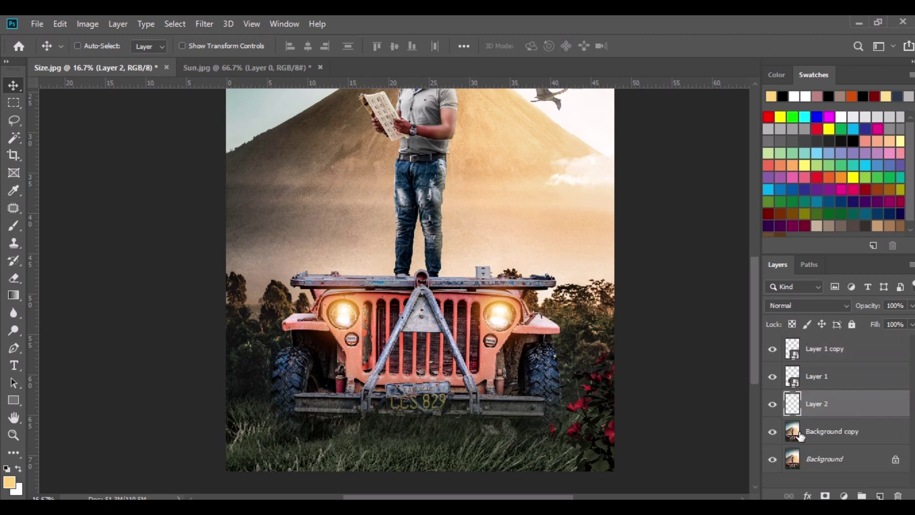
click(801, 306)
click(801, 280)
- Choose the Brush tool and set its foreground color to a saturated orange based on the left headlight's glow
click(14, 227)
click(9, 483)
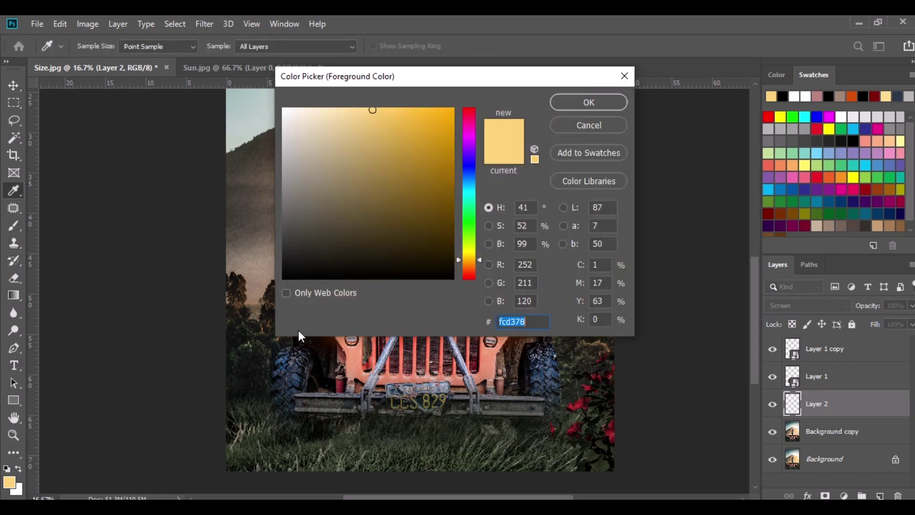
drag(405, 93, 532, 158)
click(345, 312)
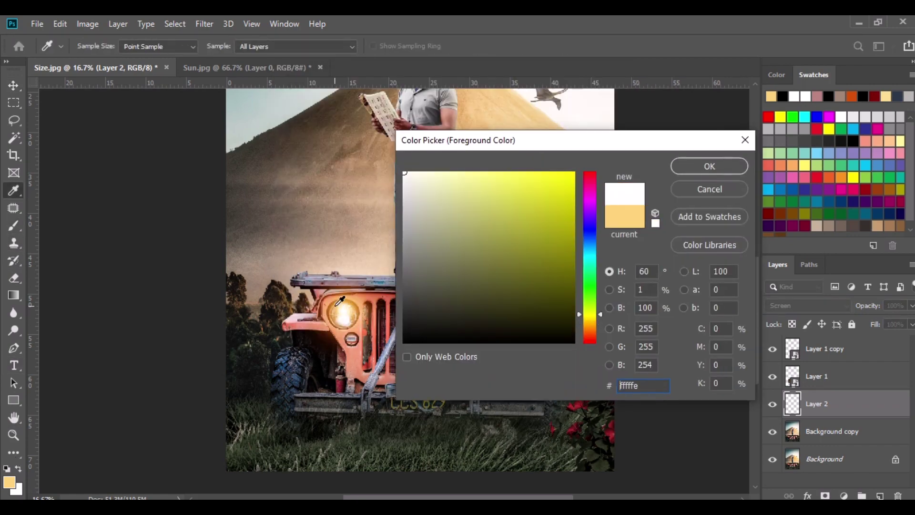
click(334, 306)
drag(562, 190, 569, 162)
click(672, 166)
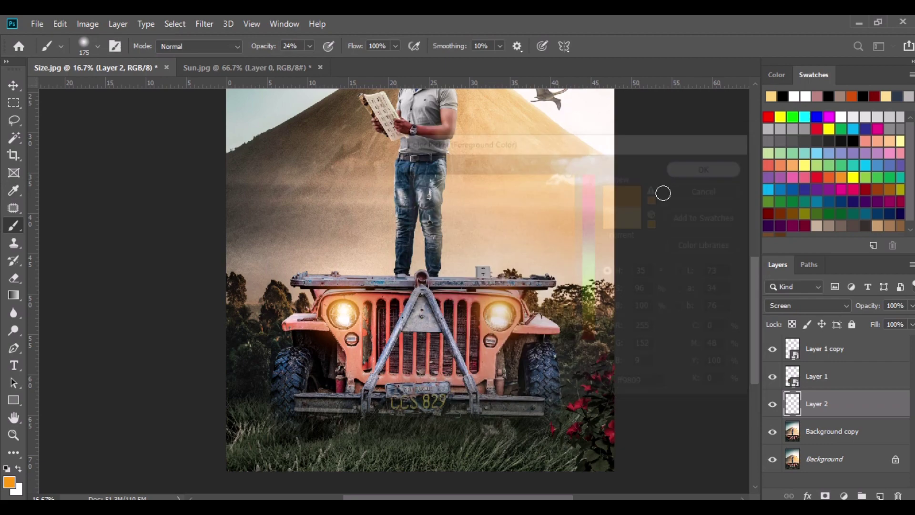
- Paint a soft orange glow around both headlights with a 400 px brush at 24% opacity
key(ctrl+plus)
key(ctrl+plus)
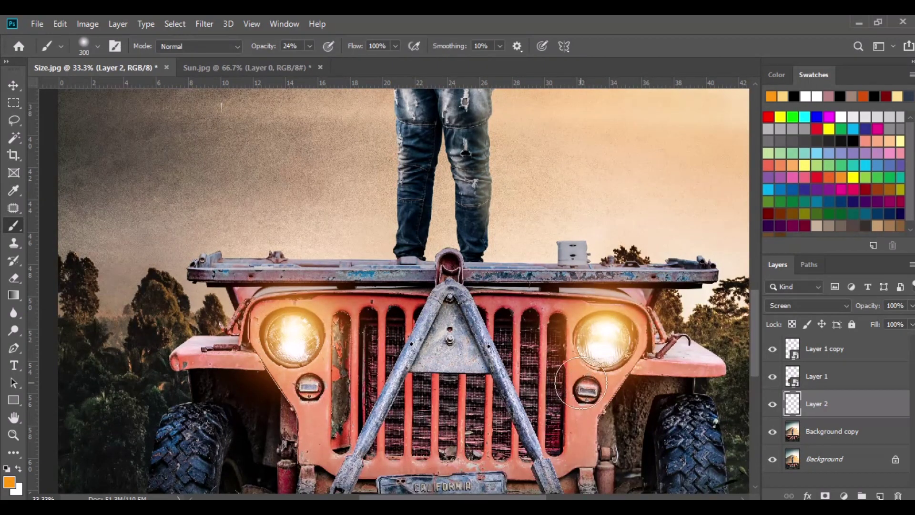
key(bracketright)
mouse_move(246, 373)
mouse_down()
mouse_move(285, 401)
mouse_move(289, 440)
mouse_up()
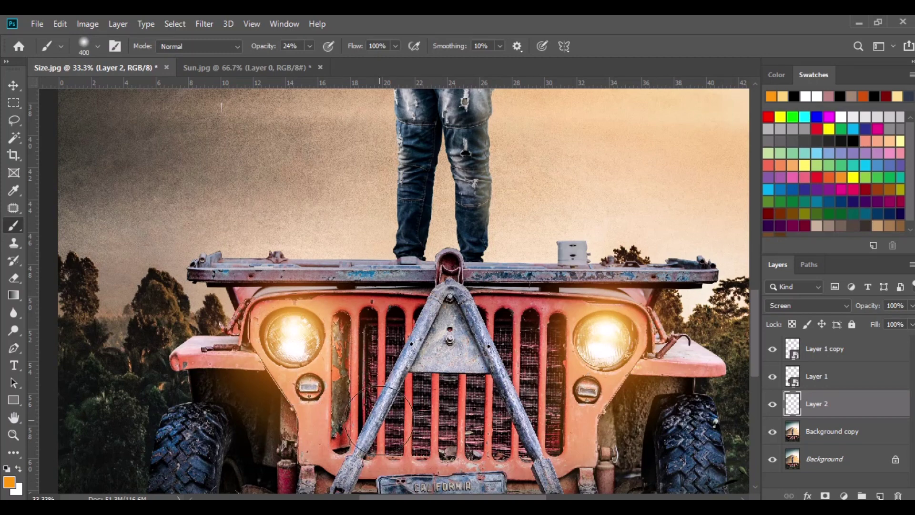
scroll(414, 306, up, 2)
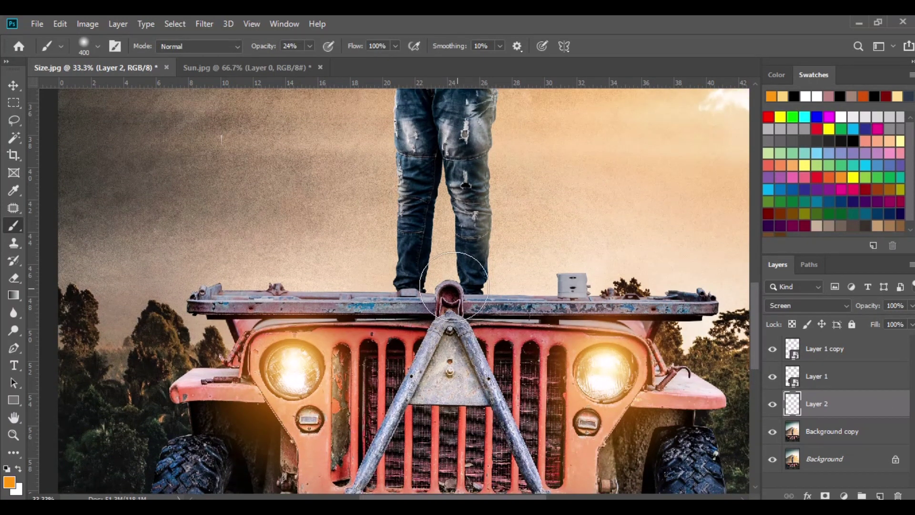
- Set both headlight glow layers to 60% opacity and close Sun.jpg without saving its changes
key(ctrl+minus)
key(ctrl+minus)
key(ctrl+minus)
key(ctrl+minus)
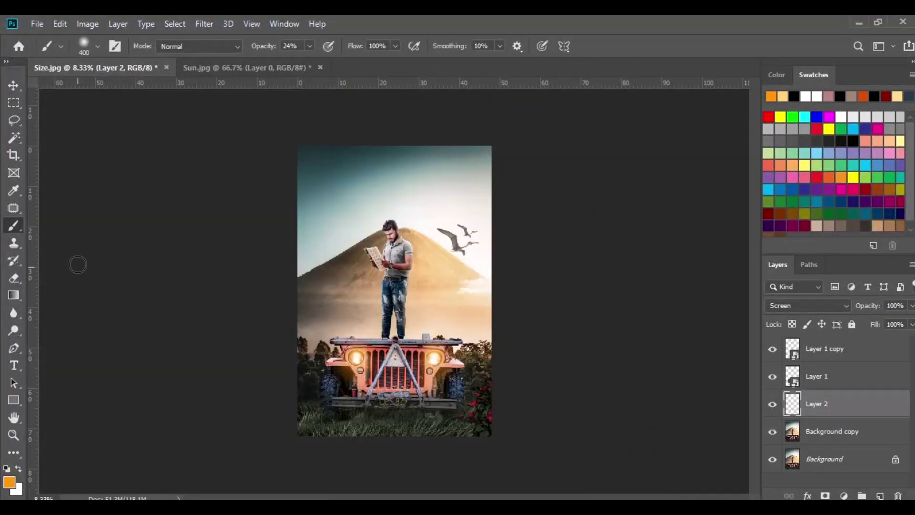
click(19, 88)
click(826, 350)
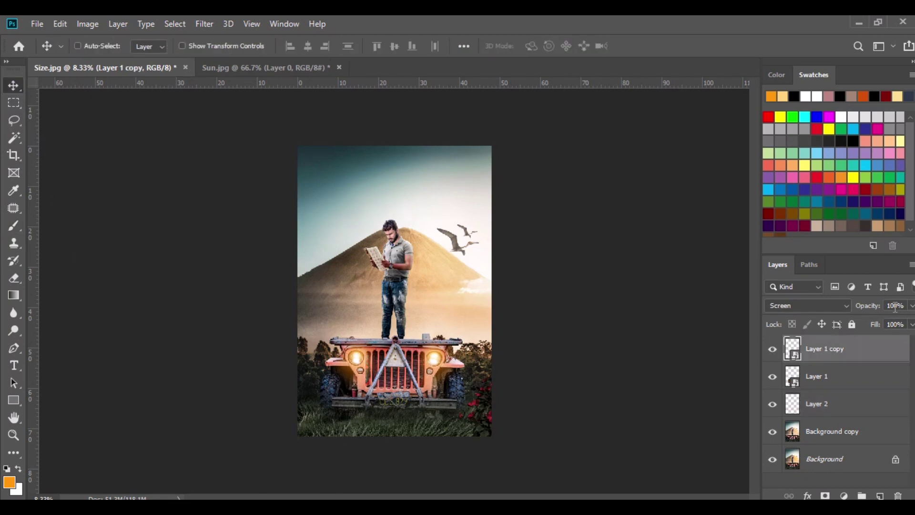
click(841, 382)
text(60)
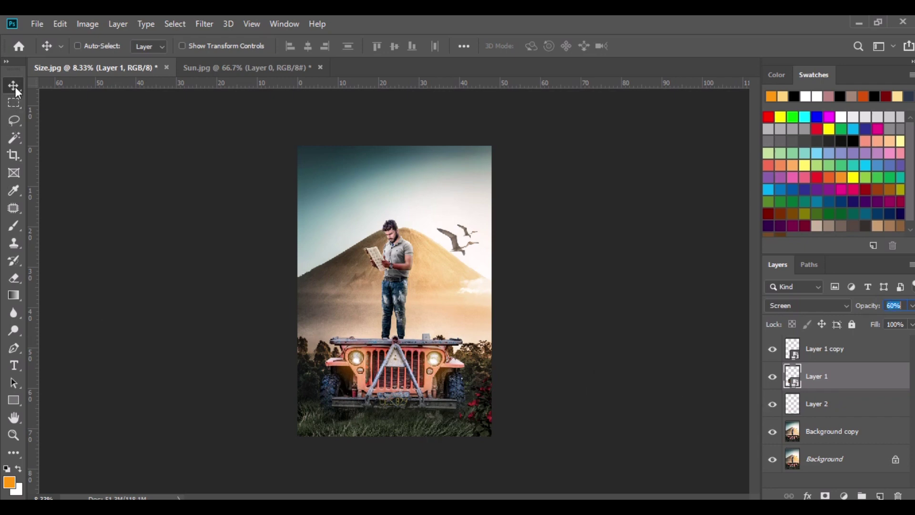
click(319, 68)
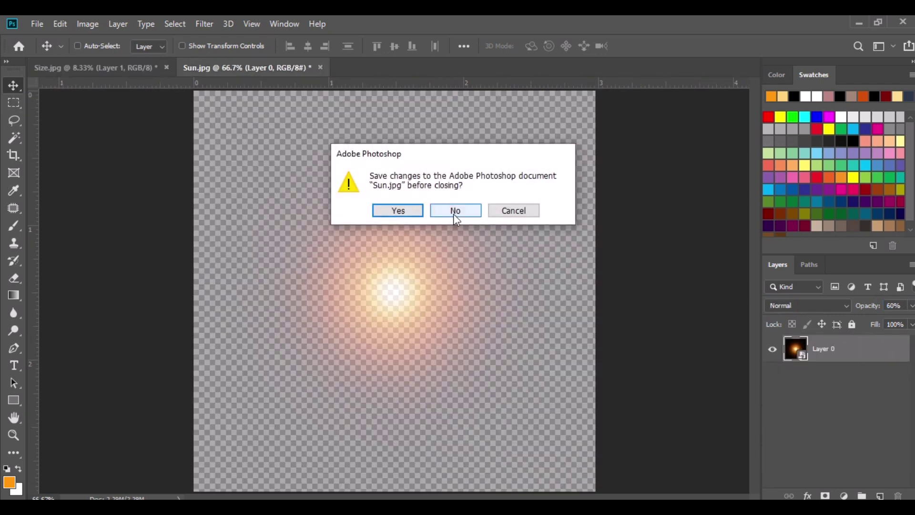
click(455, 212)
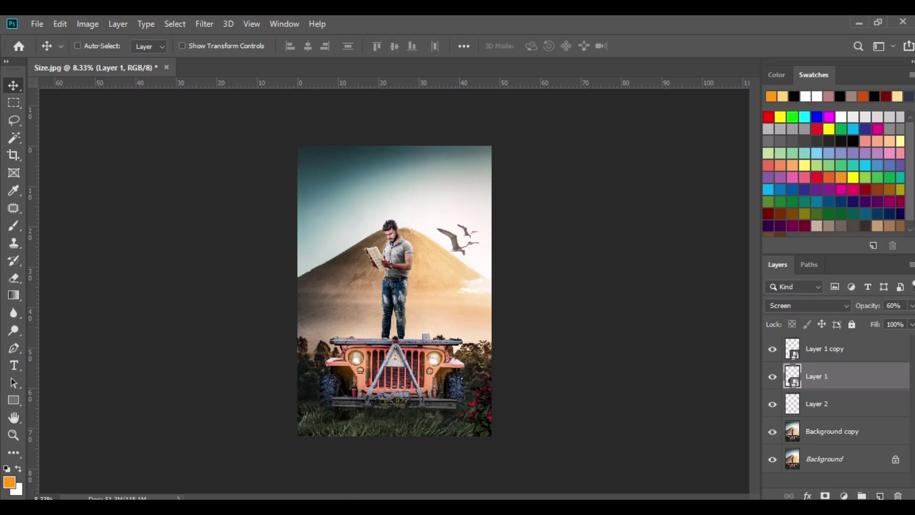
- Open the fog image maxresdefault (1).jpg, convert its background to a smart object, and copy it into the Size.jpg poster
key(alt+Tab)
drag(516, 193, 310, 72)
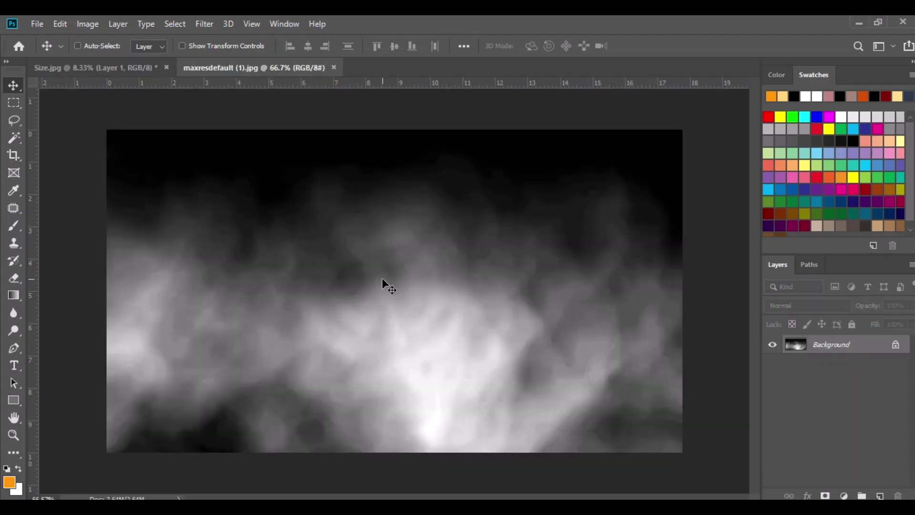
right_click(858, 346)
click(825, 256)
drag(453, 303, 333, 419)
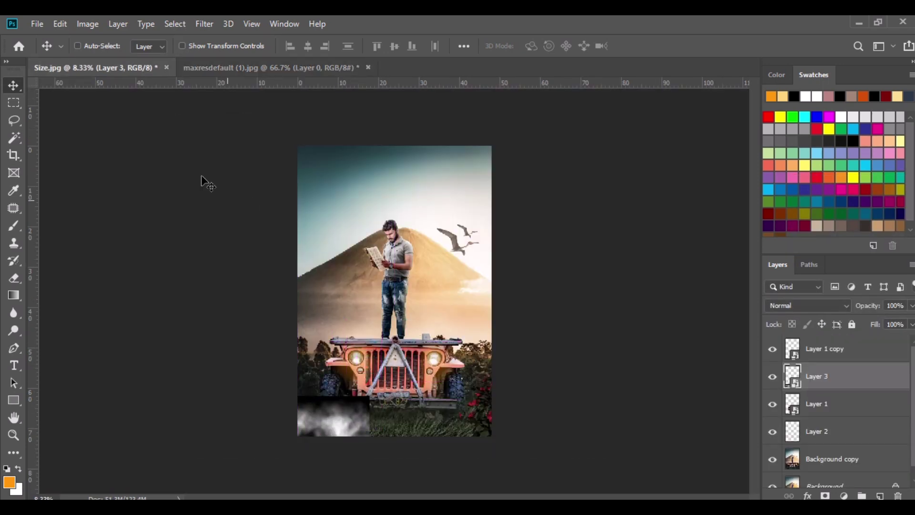
- Scale the fog layer to about 267% width and 229% height so it covers the jeep and grass across the poster's lower part
click(60, 23)
click(125, 314)
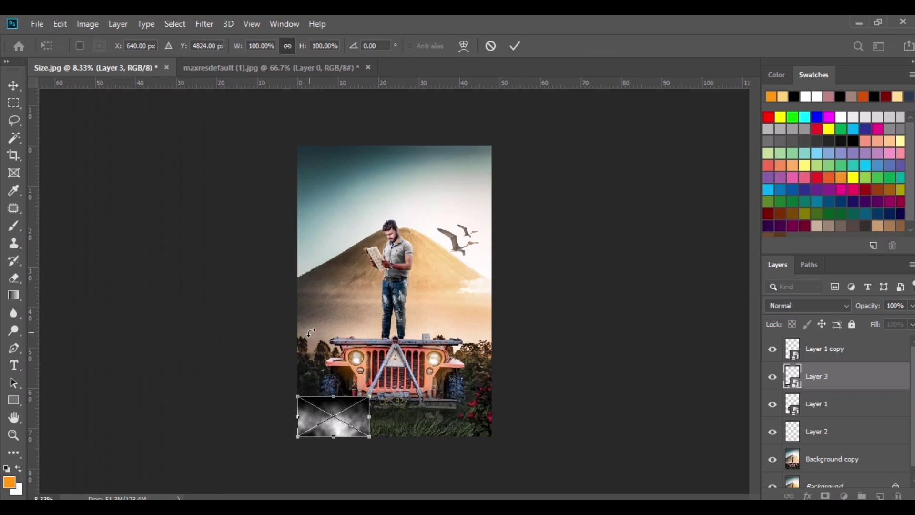
drag(370, 398, 432, 391)
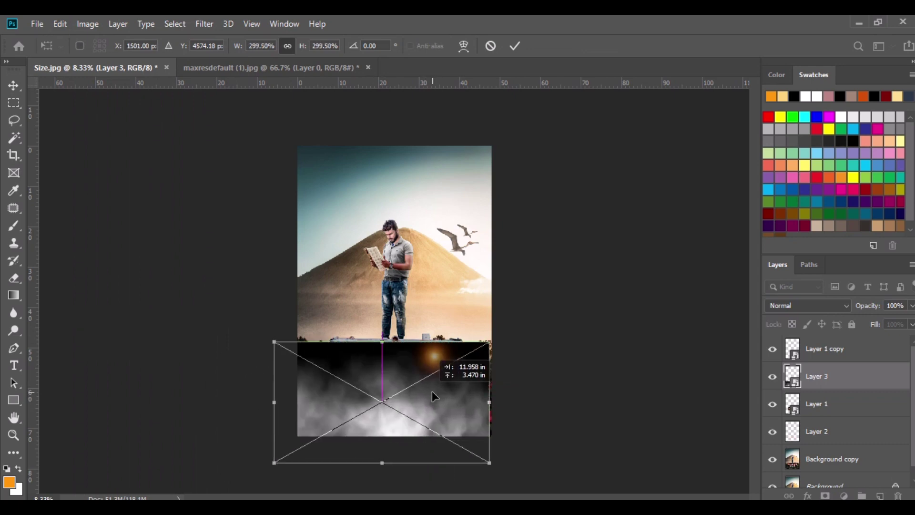
drag(276, 401, 299, 400)
drag(394, 341, 394, 372)
key(Return)
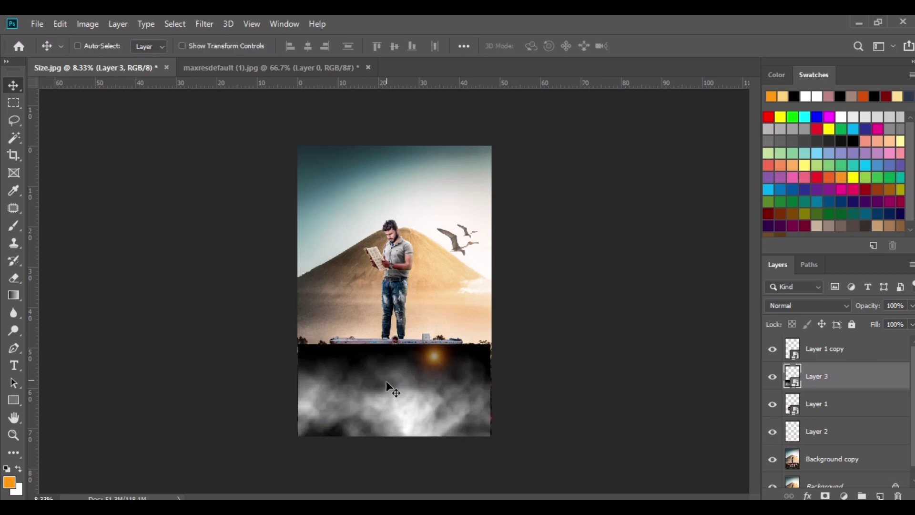
- Blend the fog layer with Screen mode at 35% opacity and shift it slightly down over the grass
click(824, 311)
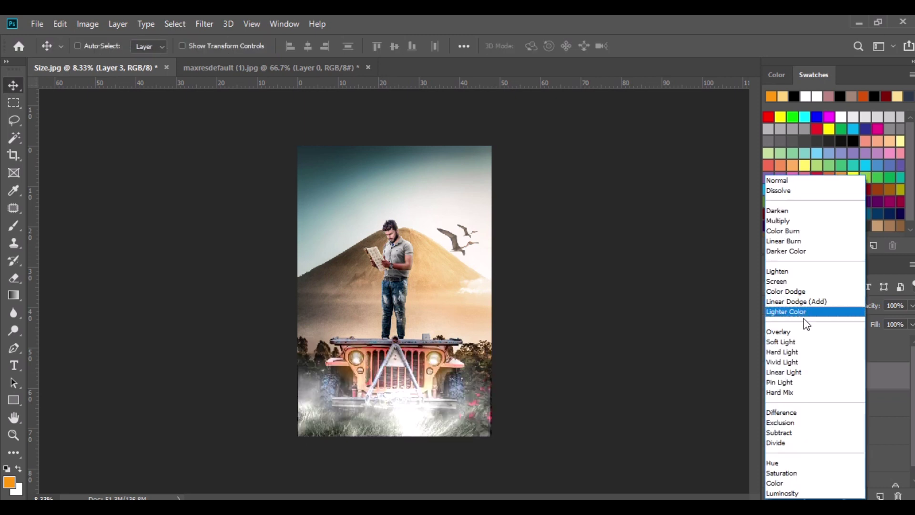
click(792, 280)
click(912, 308)
drag(909, 321, 871, 320)
drag(437, 395, 441, 402)
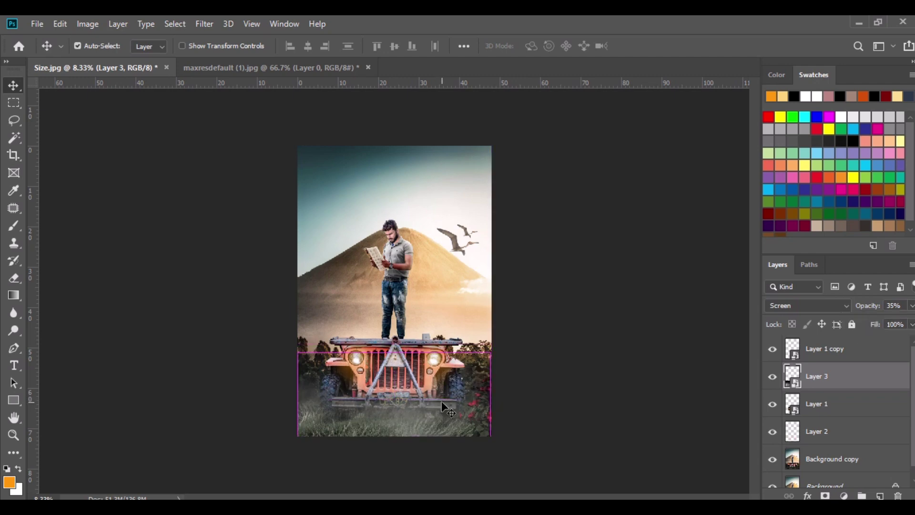
- Enlarge the fog layer slightly beyond the poster's edges and reduce its opacity to 25%
click(59, 24)
click(125, 315)
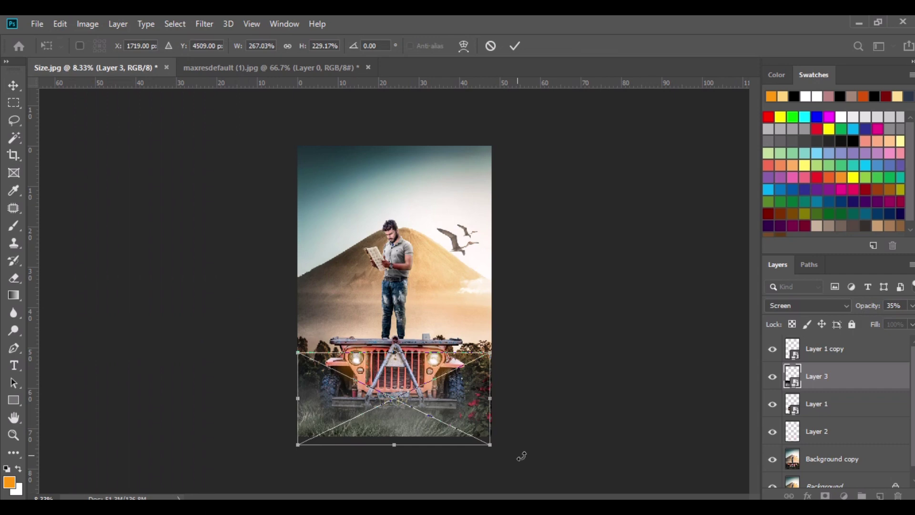
drag(492, 444, 523, 458)
drag(462, 414, 470, 416)
key(Return)
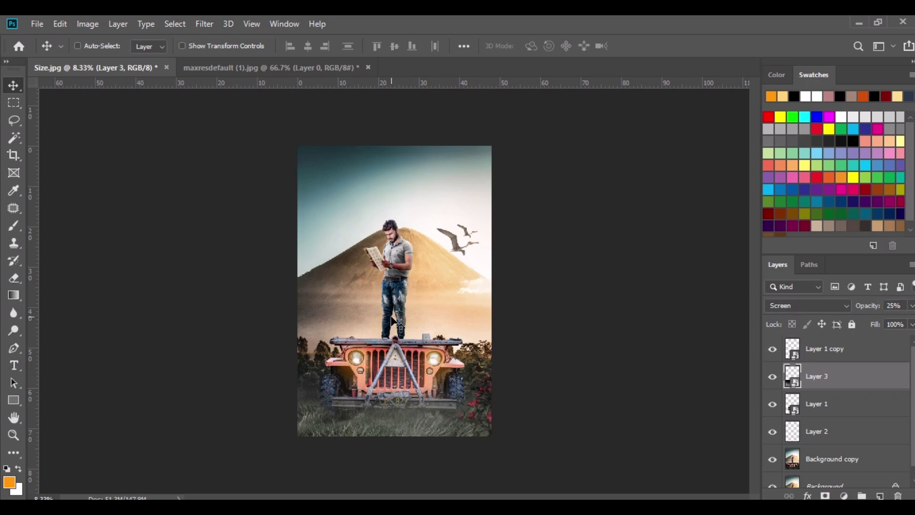
- Close the maxresdefault (1).jpg fog document without saving its changes
click(267, 71)
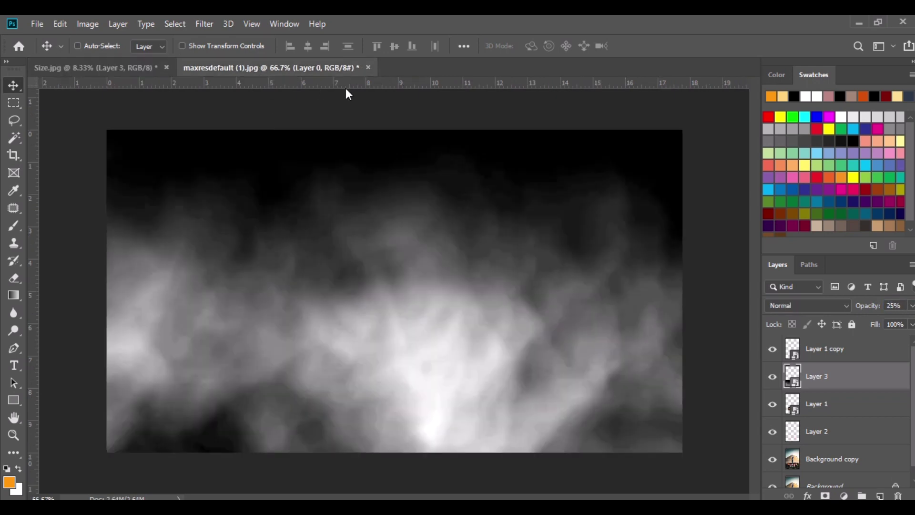
click(368, 67)
click(476, 214)
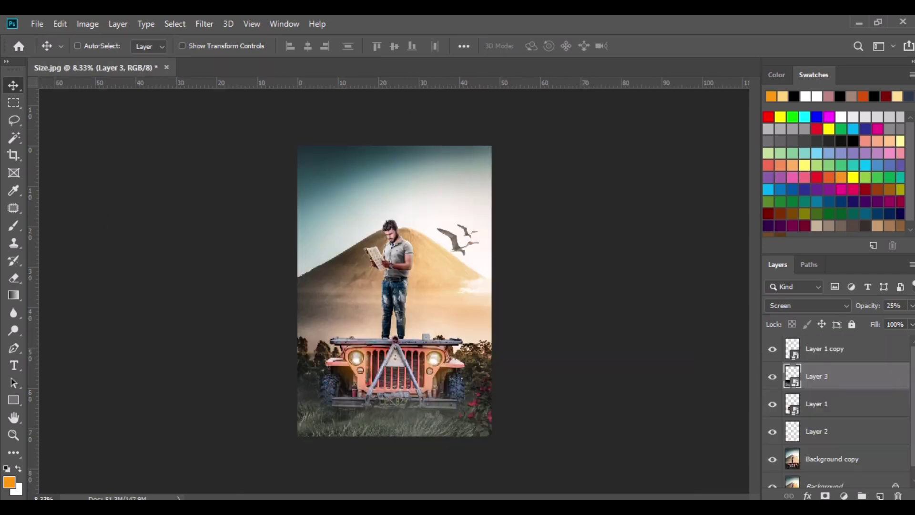
- Merge all visible layers of the poster into the Background
click(840, 349)
right_click(839, 348)
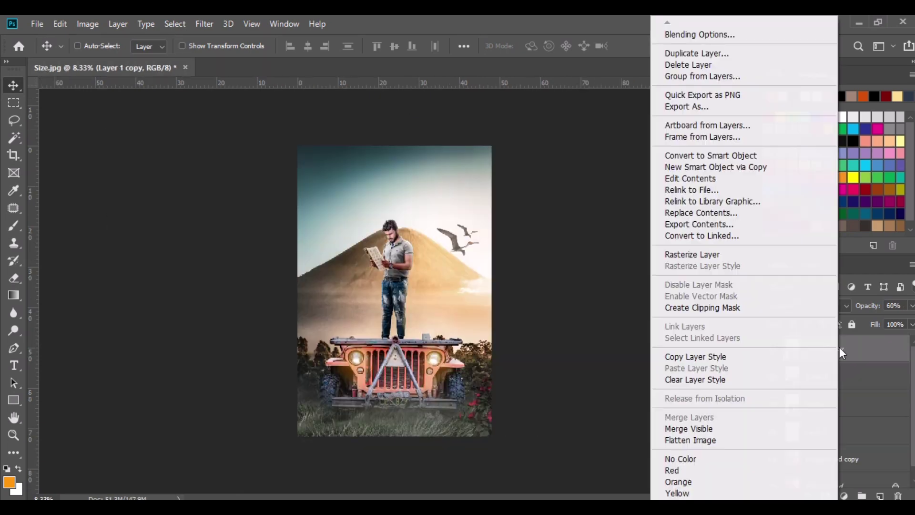
click(697, 429)
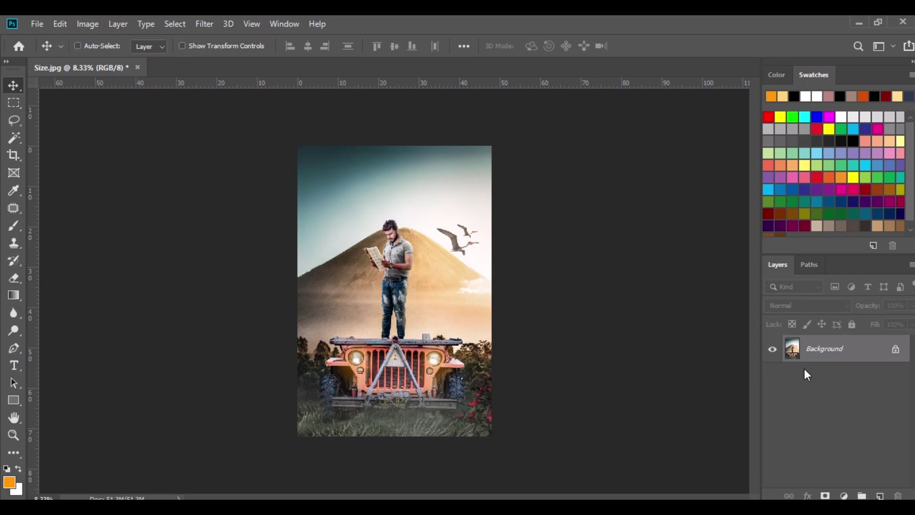
- Add a new layer above the Background, set it to Overlay blending, and fill it with 50% gray
click(880, 496)
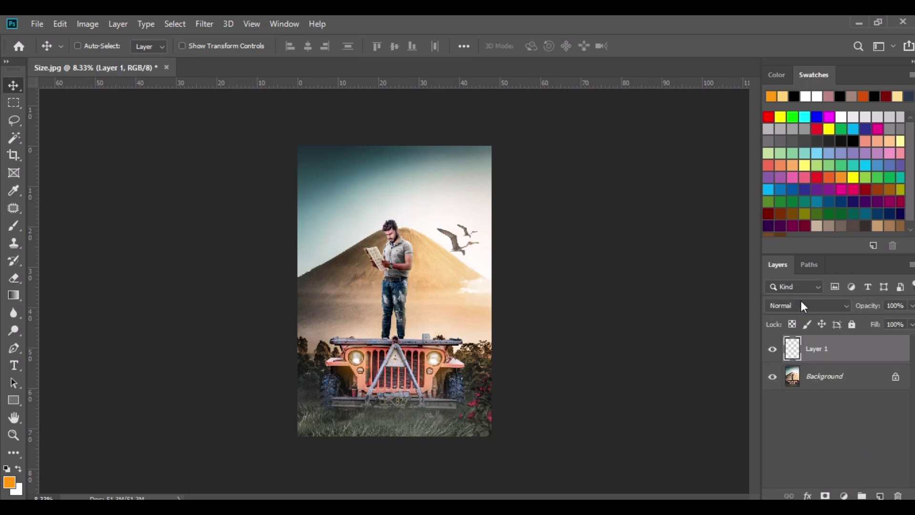
click(806, 306)
click(799, 330)
click(58, 24)
click(191, 230)
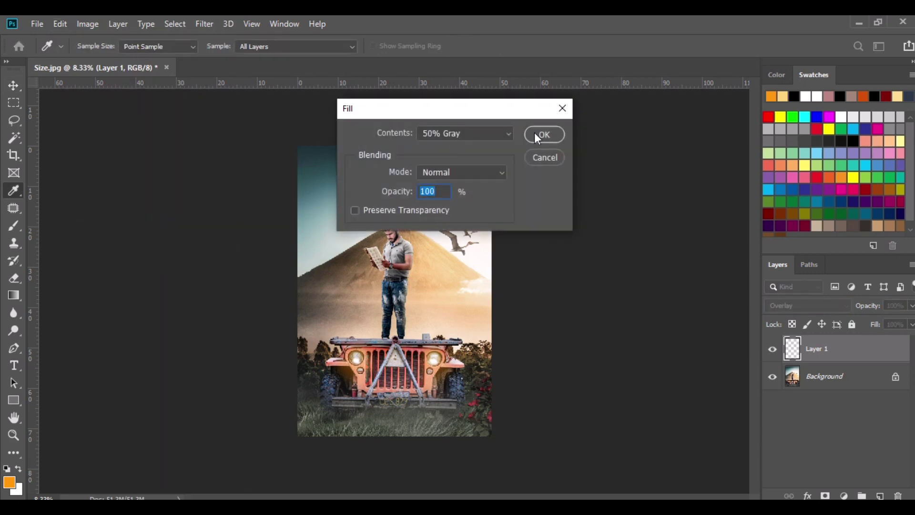
click(560, 135)
- Burn shadows on the gray layer over the jeep, its surroundings and the man's clothes with a 250 px brush, Highlights range at 50% exposure
right_click(7, 331)
click(53, 342)
key(ctrl+plus)
key(ctrl+plus)
key(ctrl+plus)
key(ctrl+plus)
drag(396, 451, 436, 332)
mouse_move(416, 378)
mouse_down()
mouse_move(402, 378)
mouse_move(400, 395)
mouse_move(501, 460)
mouse_move(459, 466)
mouse_up()
drag(489, 390, 268, 385)
drag(257, 394, 277, 218)
mouse_move(205, 420)
mouse_down()
mouse_move(201, 356)
mouse_move(232, 435)
mouse_move(699, 354)
mouse_move(703, 391)
mouse_up()
drag(659, 295, 729, 296)
drag(337, 463, 341, 481)
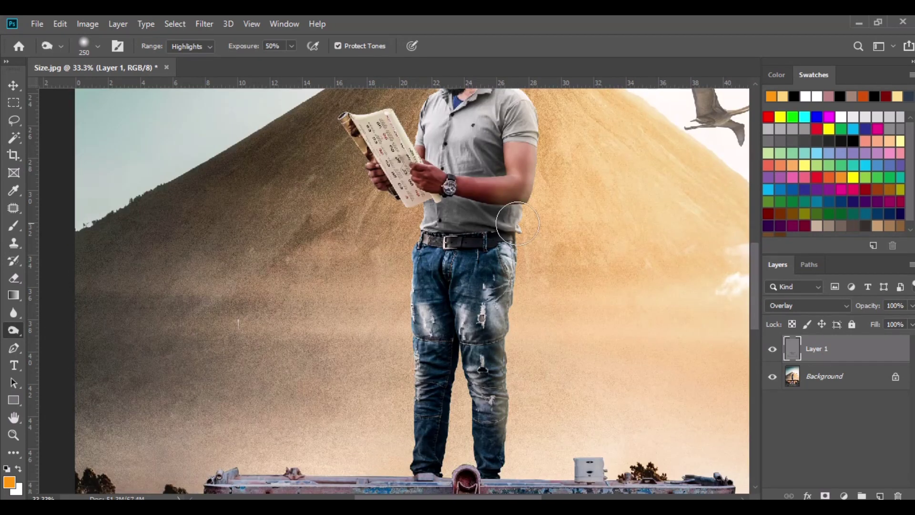
drag(511, 215, 504, 359)
- Burn finer shadows into the man's arms, hands, shirt and hair with a 72 px brush
key(ctrl+plus)
key(ctrl+plus)
key(ctrl+plus)
drag(607, 244, 487, 301)
right_click(487, 301)
click(589, 316)
click(579, 201)
drag(572, 309, 653, 314)
drag(504, 286, 514, 333)
drag(472, 360, 500, 405)
drag(344, 229, 341, 243)
drag(448, 392, 472, 413)
drag(613, 331, 593, 238)
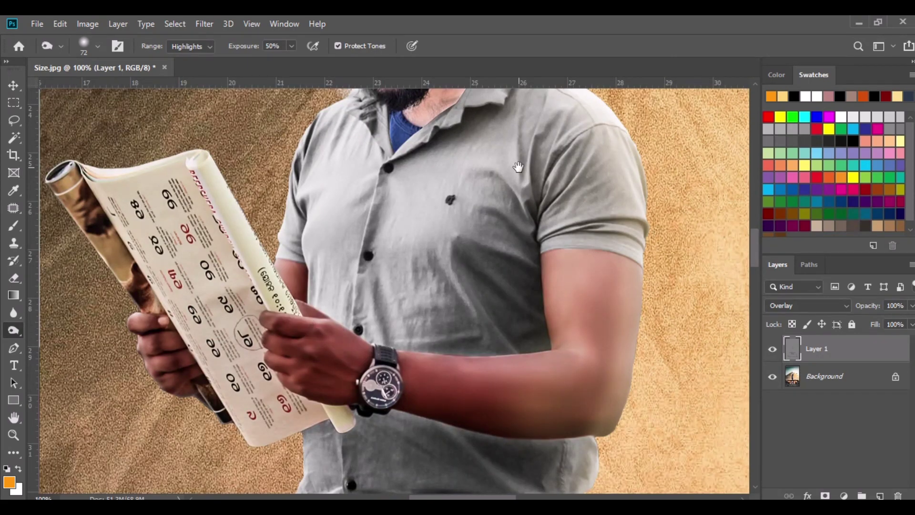
drag(449, 189, 455, 426)
drag(465, 259, 424, 333)
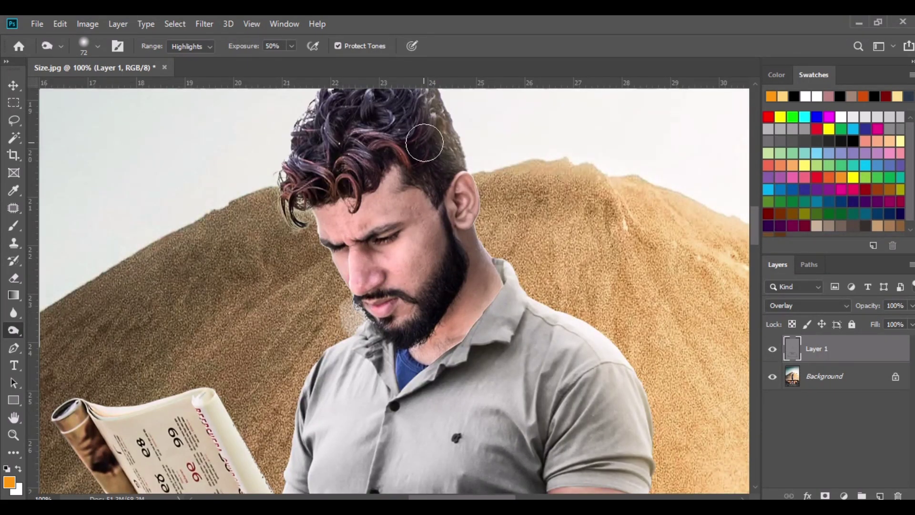
- Dodge the man's cheek with an 80 px brush, using the Midtones range at 21% exposure
right_click(19, 330)
click(77, 329)
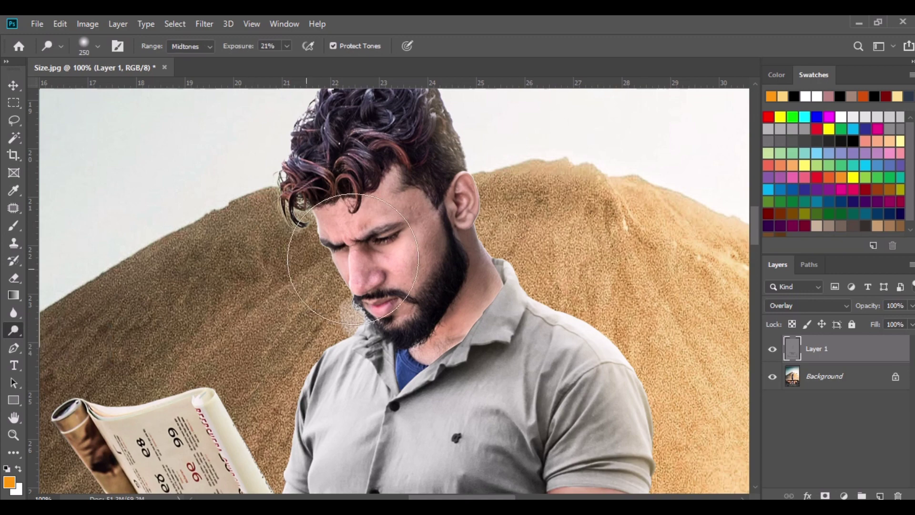
key(bracketleft)
key(bracketleft)
key(bracketleft)
key(bracketleft)
key(bracketleft)
key(bracketleft)
drag(407, 255, 433, 241)
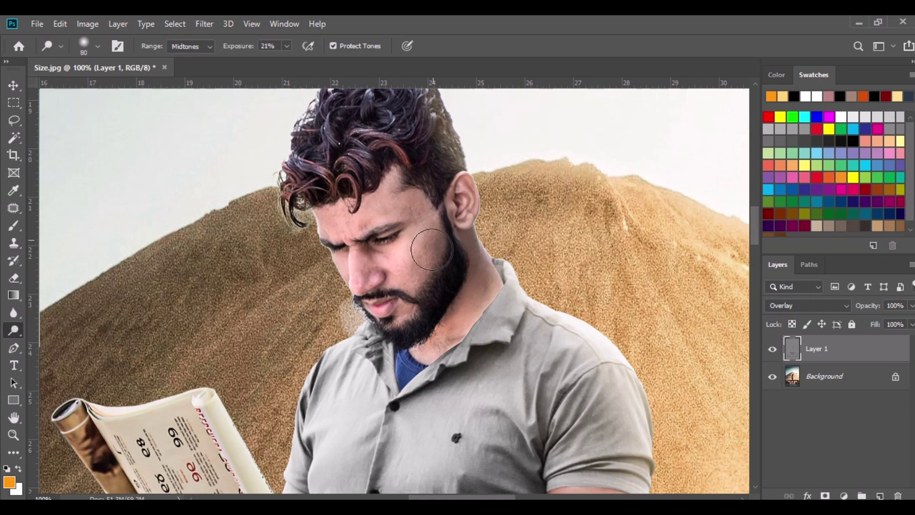
- Dodge the fine highlights on the man's face and the curls of his hair with a 21 px brush
key(ctrl+plus)
key(ctrl+plus)
key(ctrl+plus)
drag(376, 220, 426, 296)
right_click(421, 282)
drag(527, 323, 508, 316)
click(416, 307)
mouse_move(409, 321)
mouse_down()
mouse_move(478, 339)
mouse_move(255, 213)
mouse_move(202, 344)
mouse_move(254, 315)
mouse_move(367, 296)
mouse_move(618, 142)
mouse_move(652, 167)
mouse_move(578, 154)
mouse_move(681, 215)
mouse_move(524, 105)
mouse_move(472, 102)
mouse_move(457, 191)
mouse_move(515, 220)
mouse_move(457, 227)
mouse_move(469, 321)
mouse_up()
drag(261, 315, 201, 321)
drag(431, 176, 435, 309)
drag(584, 223, 602, 230)
mouse_move(591, 182)
mouse_down()
mouse_move(495, 302)
mouse_move(468, 148)
mouse_up()
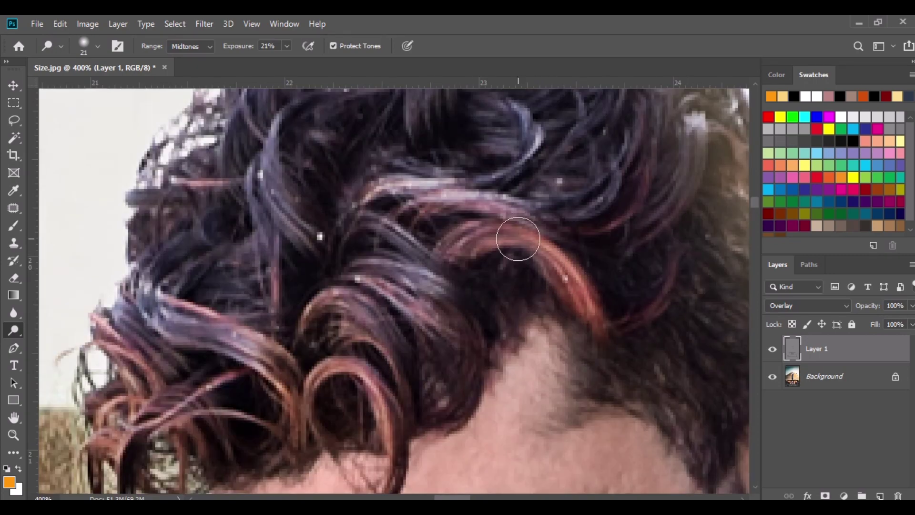
- Dodge the highlights on the man's arm and shirt with a 60 px brush
key(ctrl+1)
scroll(509, 184, down, 10)
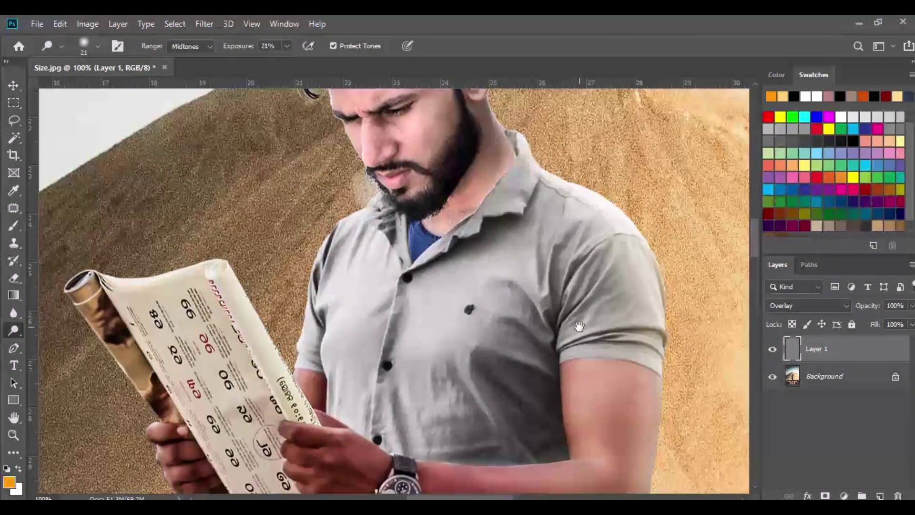
scroll(601, 391, down, 2)
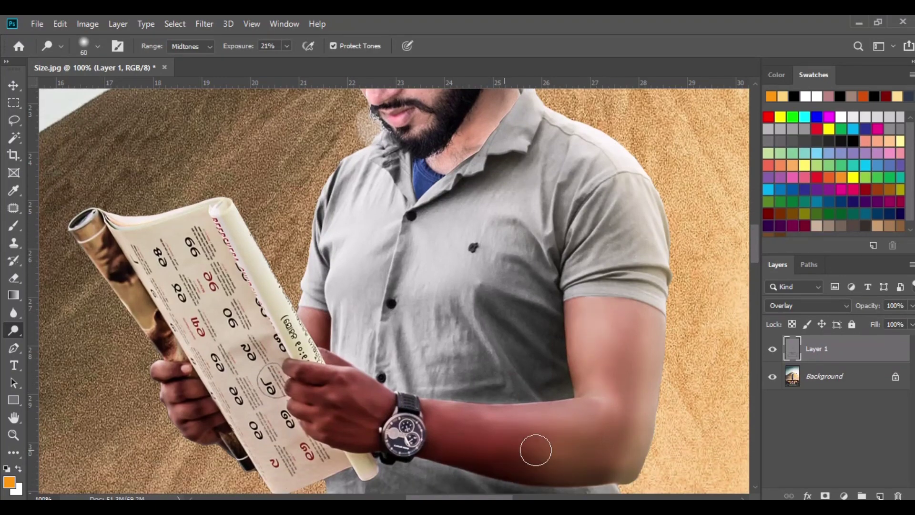
scroll(417, 300, up, 7)
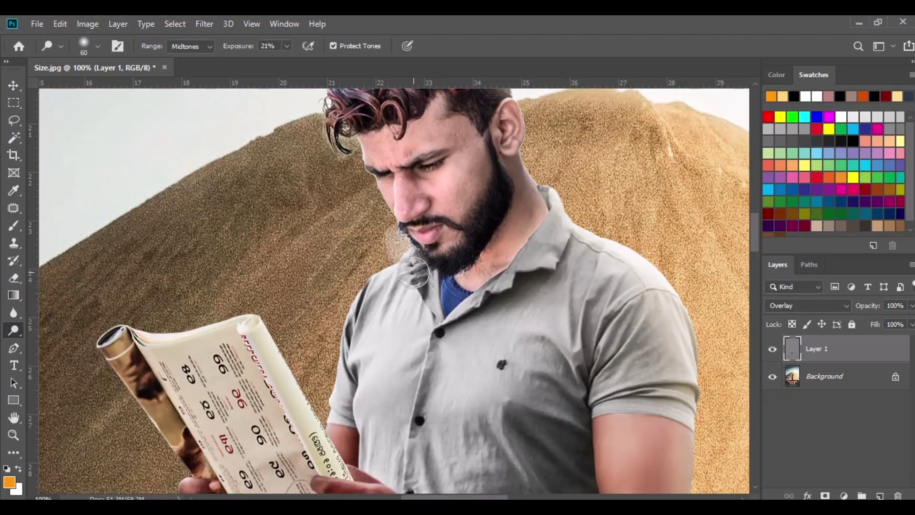
scroll(414, 273, down, 7)
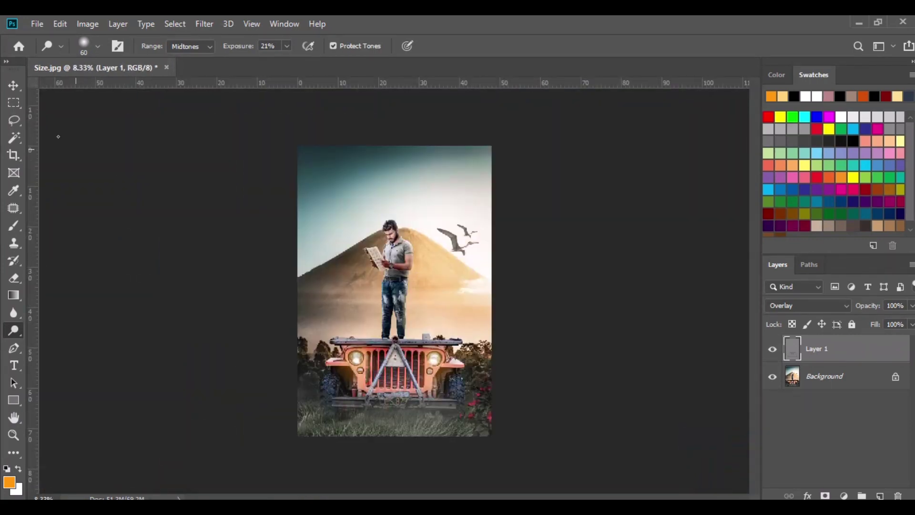
- Compare the poster with and without the dodge-and-burn layer, and merge that layer down into the Background
key(v)
click(773, 352)
click(773, 352)
click(773, 352)
click(774, 351)
right_click(830, 348)
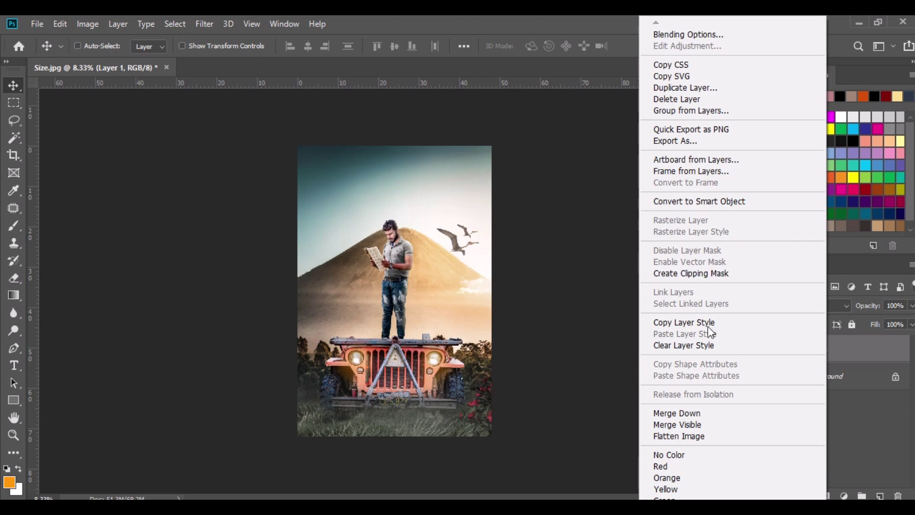
click(709, 412)
- Duplicate the Background and darken the copy with Brightness/Contrast at brightness -150 and contrast 100
drag(828, 357, 881, 496)
click(87, 24)
mouse_move(145, 57)
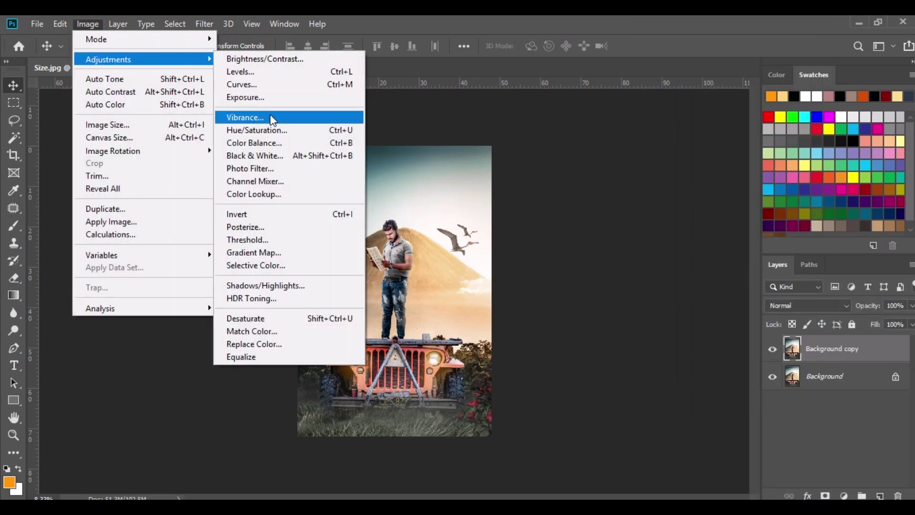
click(266, 72)
drag(543, 215, 630, 216)
drag(564, 183, 488, 189)
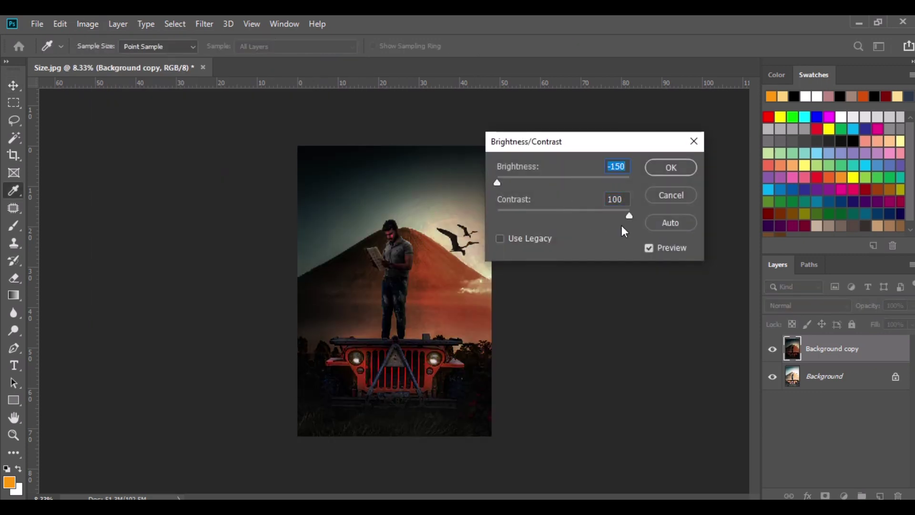
click(668, 168)
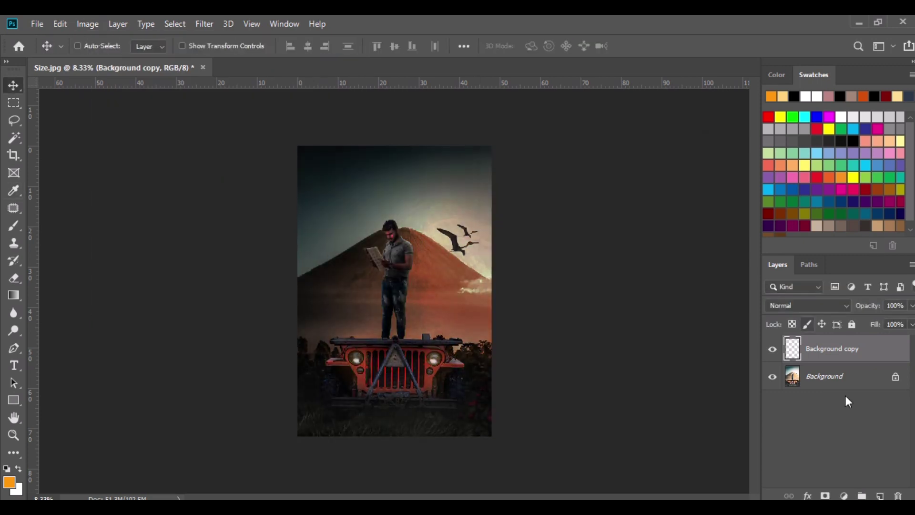
- Add a layer mask to the darkened copy and prepare a black brush at 61% opacity
click(826, 496)
key(d)
click(14, 226)
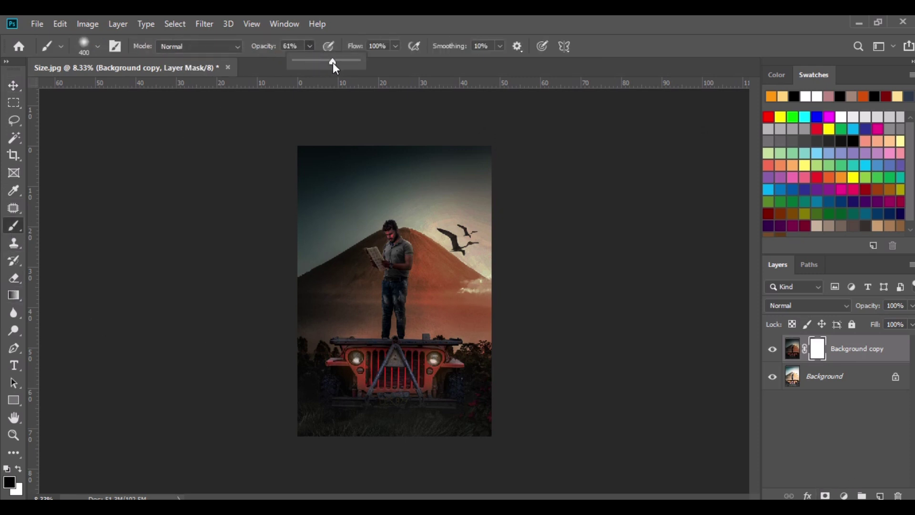
- Mask out the darkening over the man, volcano and jeep with a brush up to 2000 px, leaving a vignette, and compare the result
key(ctrl+plus)
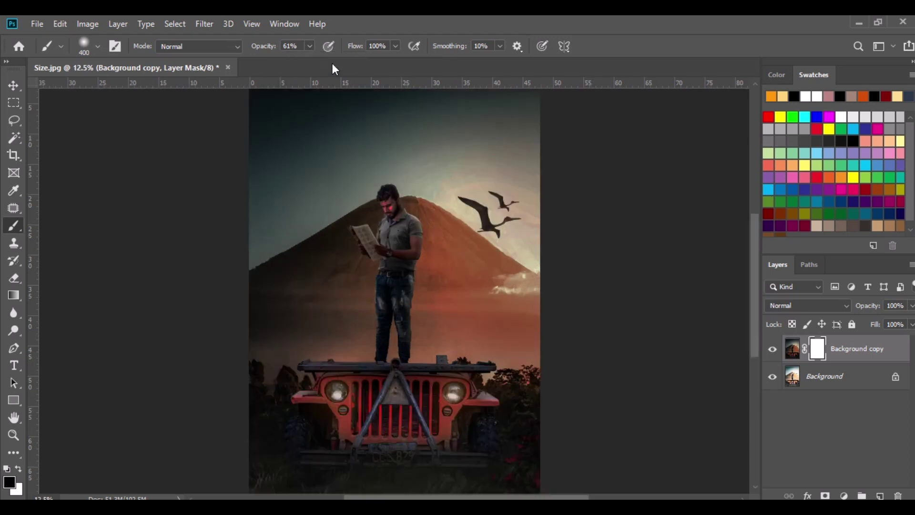
key(bracketright)
key(bracketright)
key(bracketright)
key(bracketright)
key(bracketright)
key(bracketright)
key(bracketright)
key(bracketright)
key(bracketright)
key(bracketright)
key(bracketright)
key(bracketright)
key(bracketright)
key(bracketright)
key(bracketright)
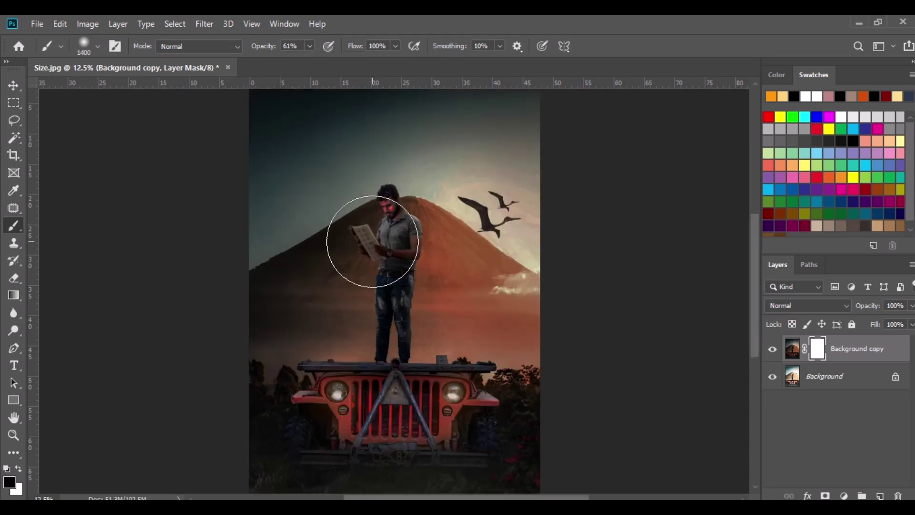
mouse_move(404, 245)
mouse_down()
mouse_move(397, 213)
mouse_move(358, 363)
mouse_move(445, 454)
mouse_move(433, 205)
mouse_move(353, 328)
mouse_move(367, 447)
mouse_move(444, 422)
mouse_up()
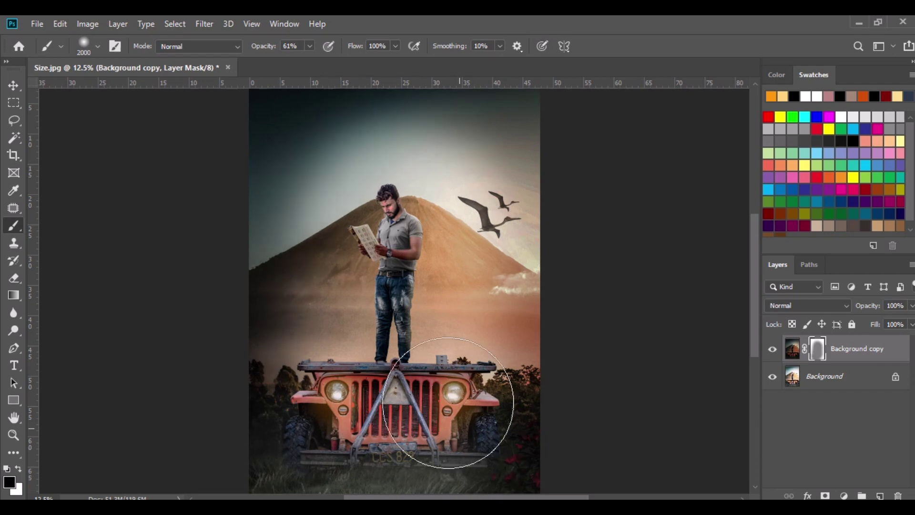
key(ctrl+minus)
click(773, 349)
click(773, 348)
click(14, 85)
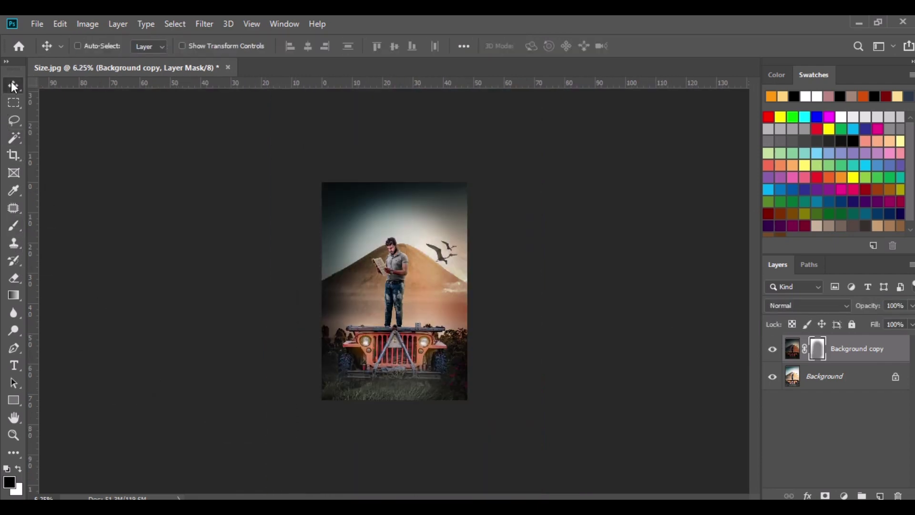
- Bring the title artwork from "journey of my life text.png" into the Size.jpg poster and place it above the man's head
key(alt+Tab)
drag(371, 177, 338, 64)
drag(396, 248, 256, 94)
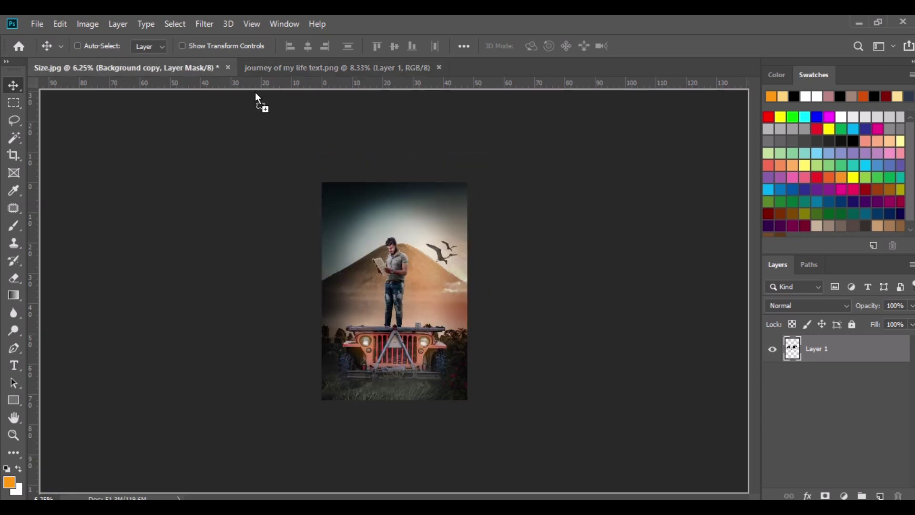
drag(394, 196, 410, 223)
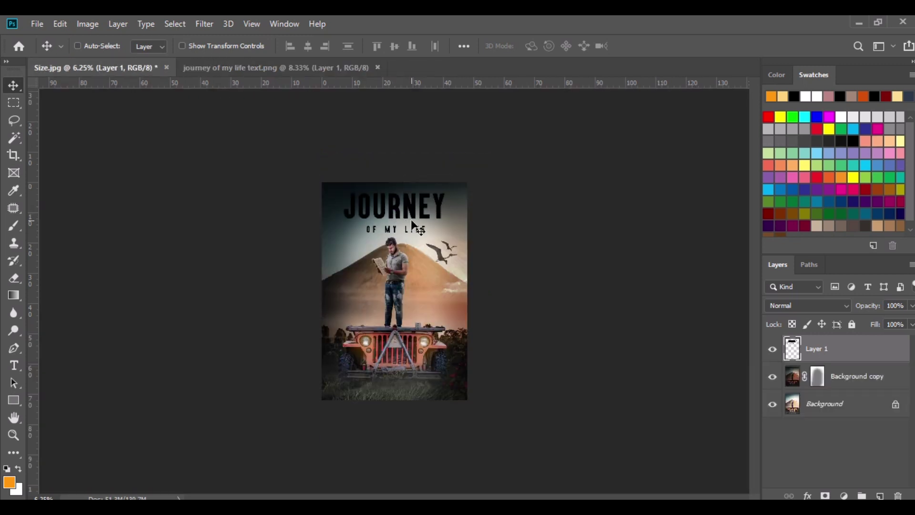
- Turn the title text white with Hue/Saturation at maximum lightness and set its layer opacity to 60%
click(84, 23)
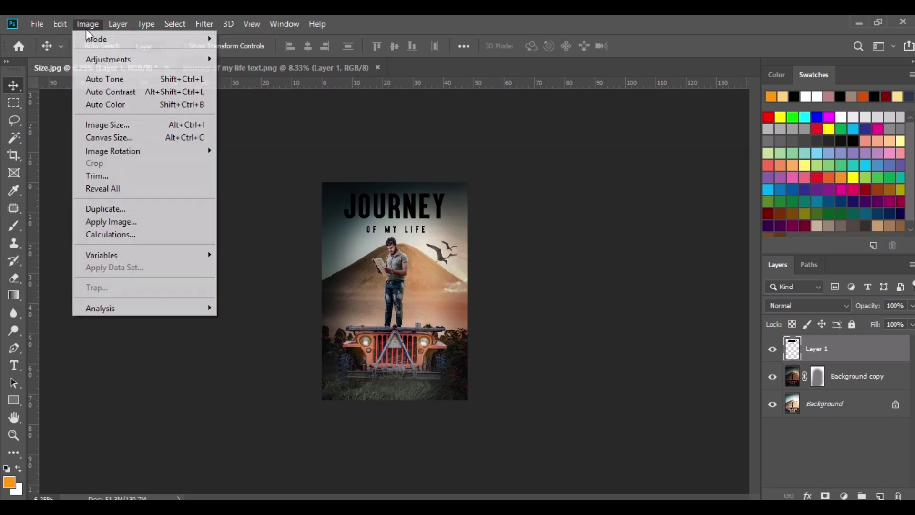
mouse_move(164, 59)
click(257, 129)
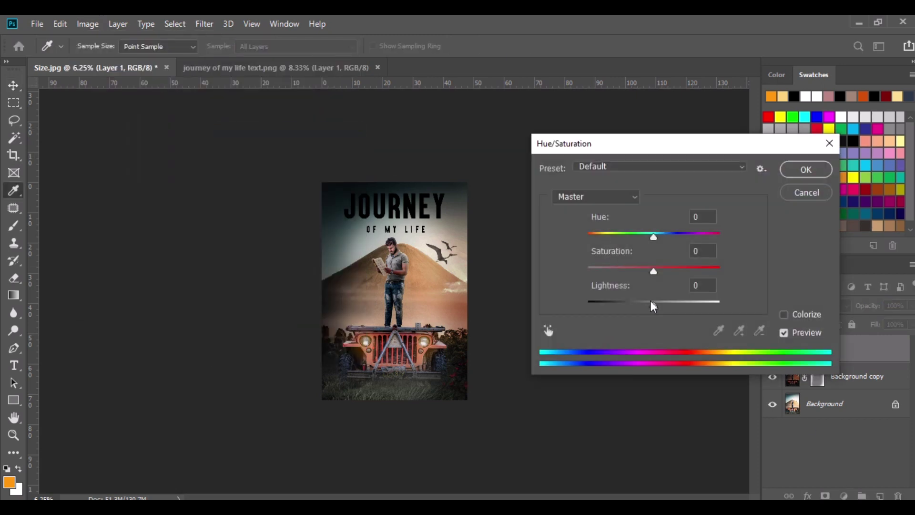
drag(653, 304, 727, 307)
click(786, 171)
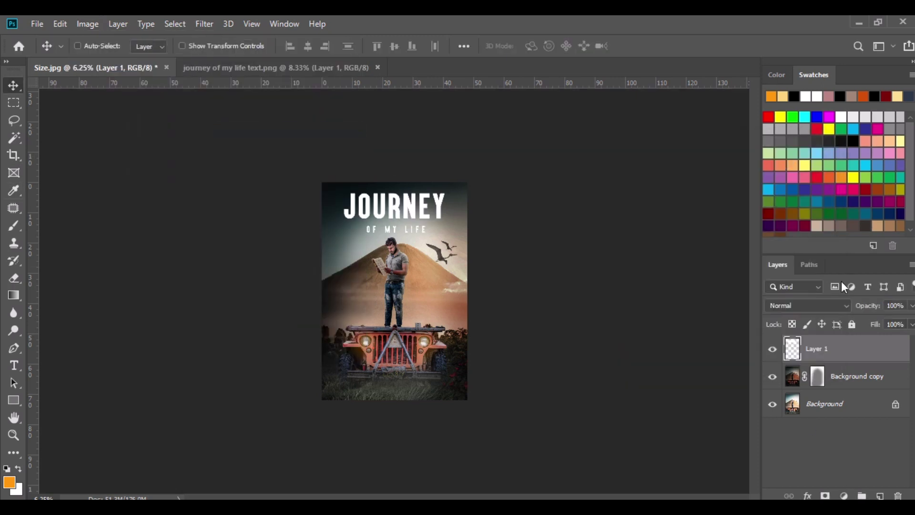
text(60)
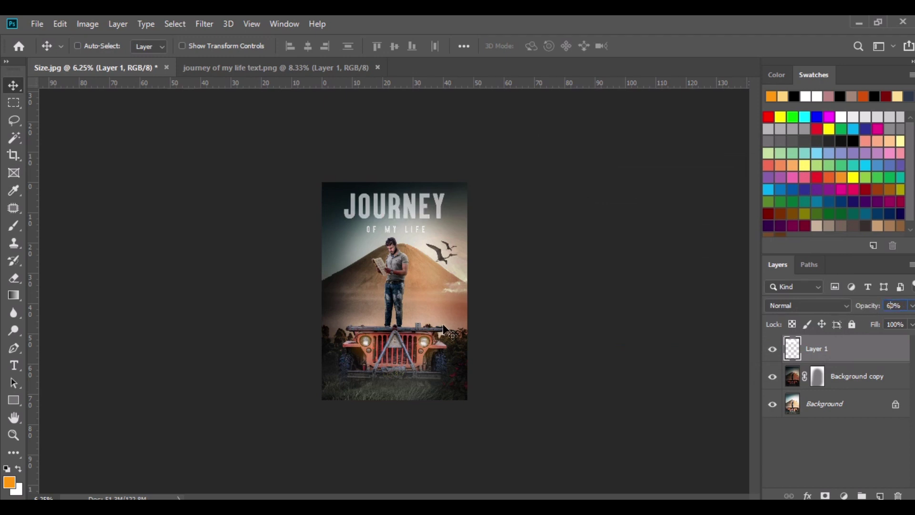
- Lasso the "OF MY LIFE" line, darken it with Hue/Saturation at minimum lightness, and deselect it
key(ctrl+plus)
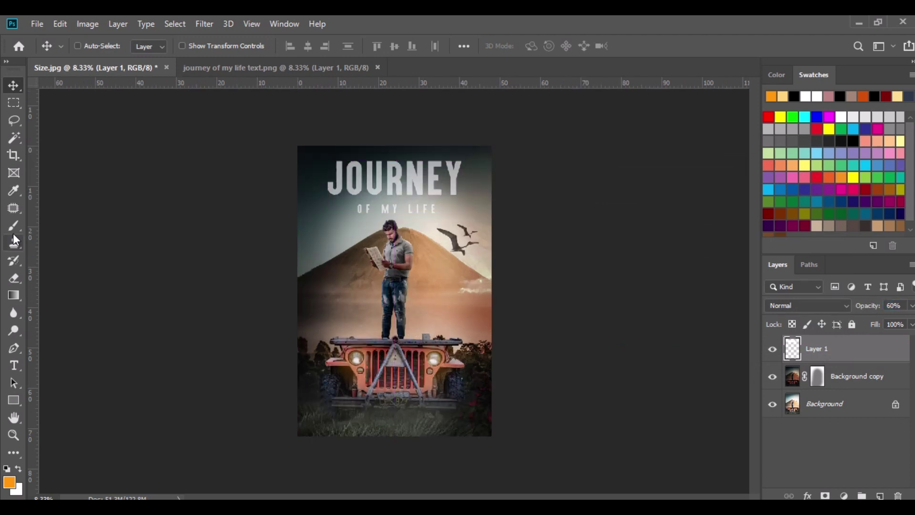
click(12, 120)
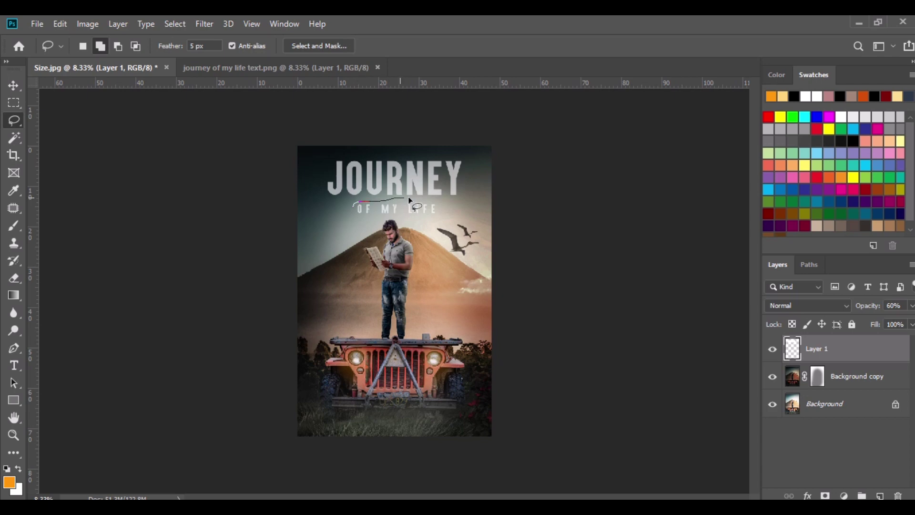
drag(367, 226, 351, 222)
click(87, 24)
mouse_move(109, 59)
click(257, 130)
drag(652, 304, 560, 312)
click(806, 169)
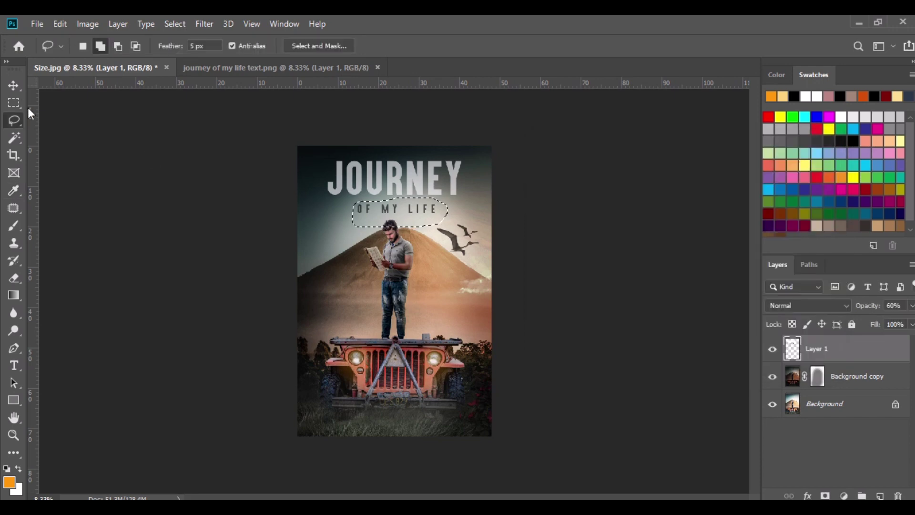
click(13, 85)
click(173, 24)
click(190, 51)
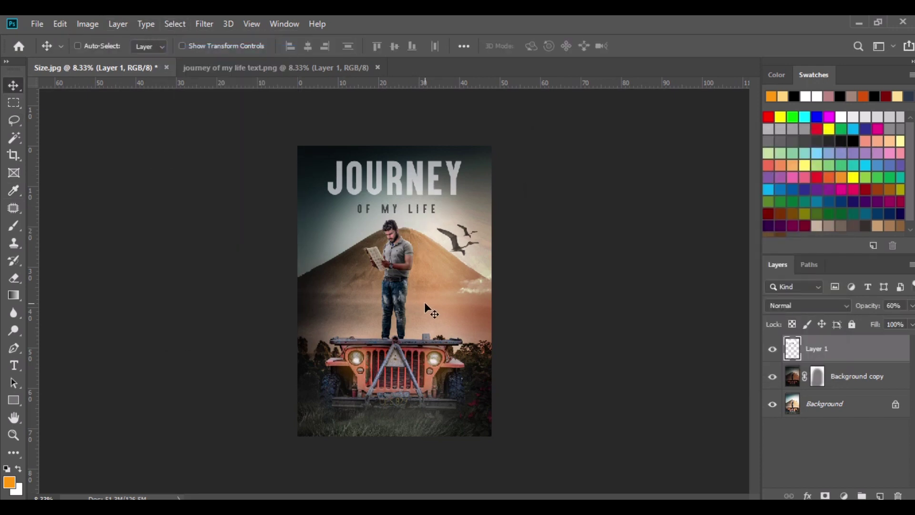
- Merge the visible layers into the Background and add a Color Lookup adjustment using the DropBlues.3DL LUT
right_click(814, 352)
click(676, 422)
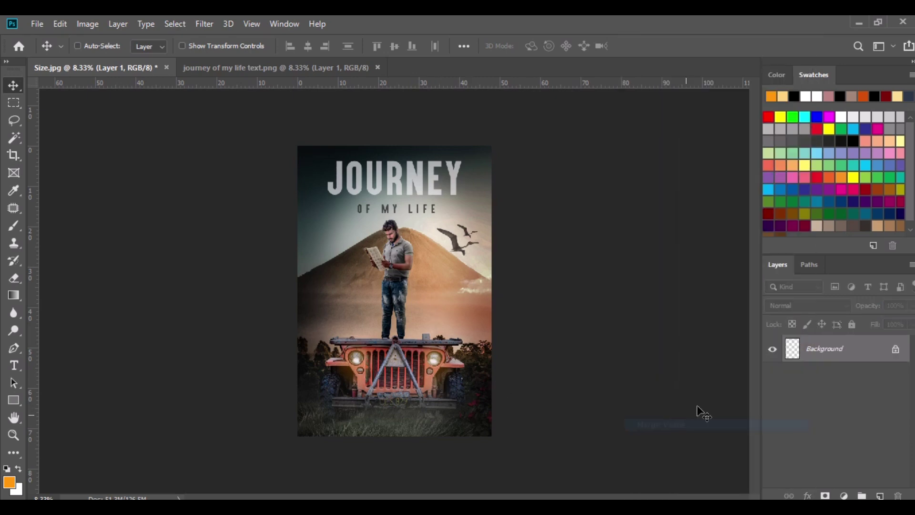
click(844, 495)
click(824, 422)
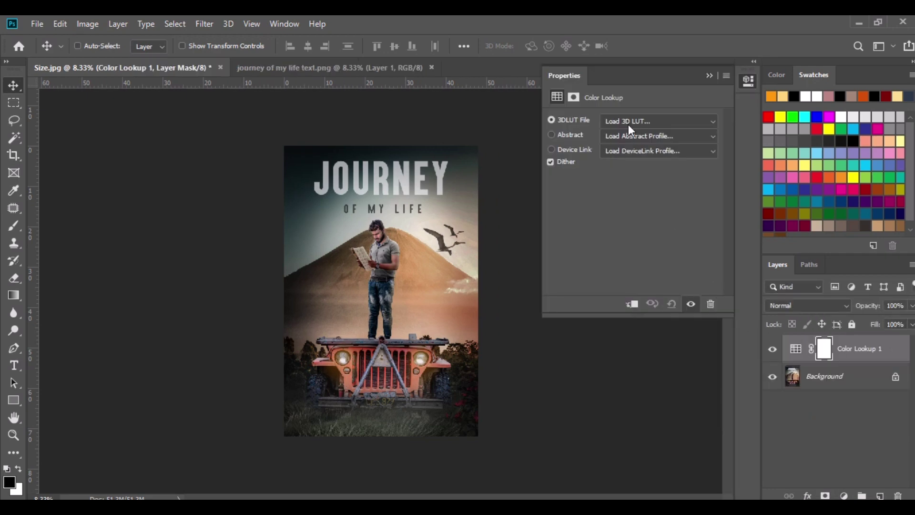
click(628, 123)
click(650, 218)
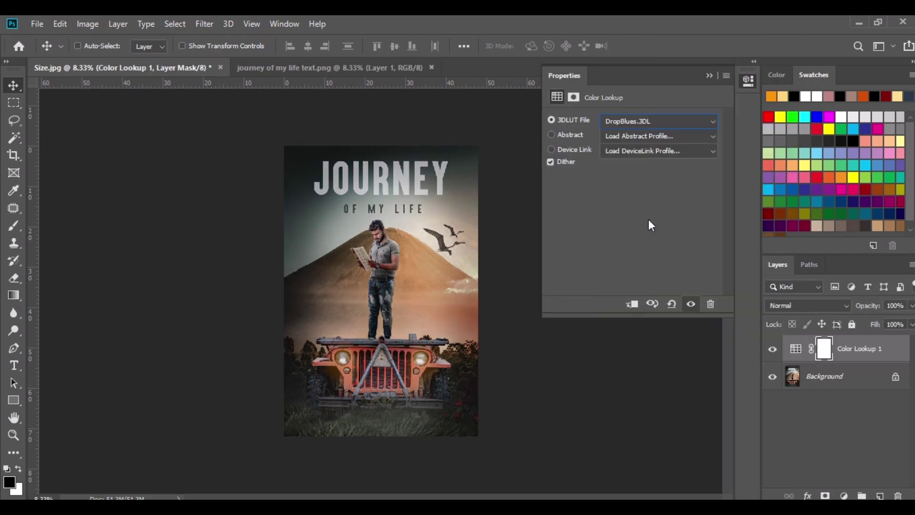
click(728, 82)
click(757, 114)
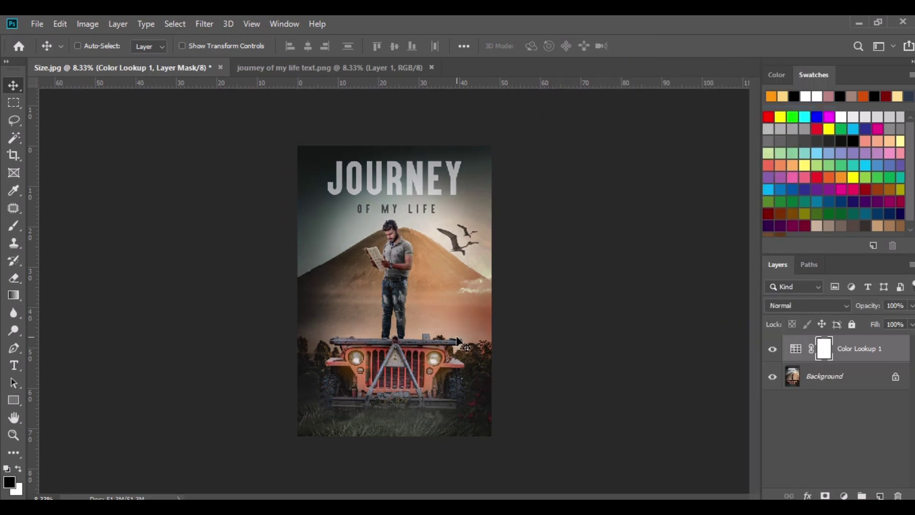
- Set the DropBlues Color Lookup layer's opacity to 50%
key(ctrl+plus)
key(ctrl+plus)
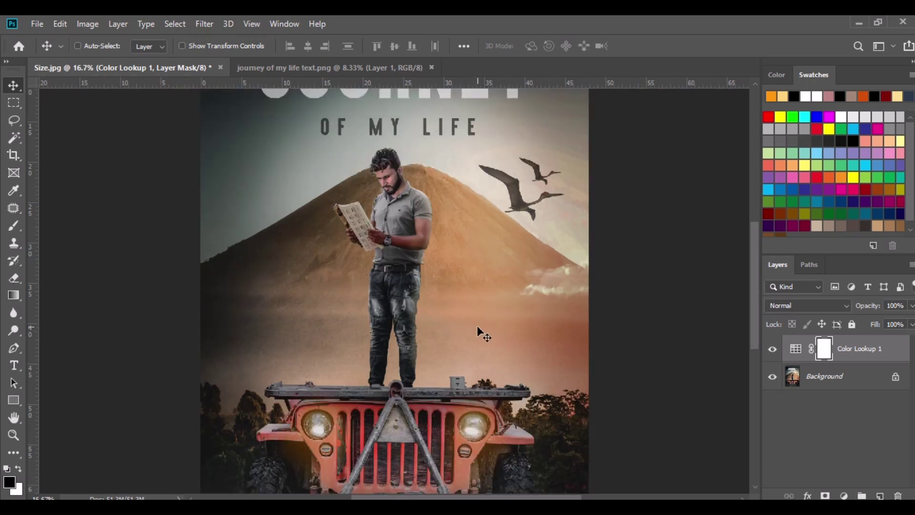
scroll(483, 324, down, 1)
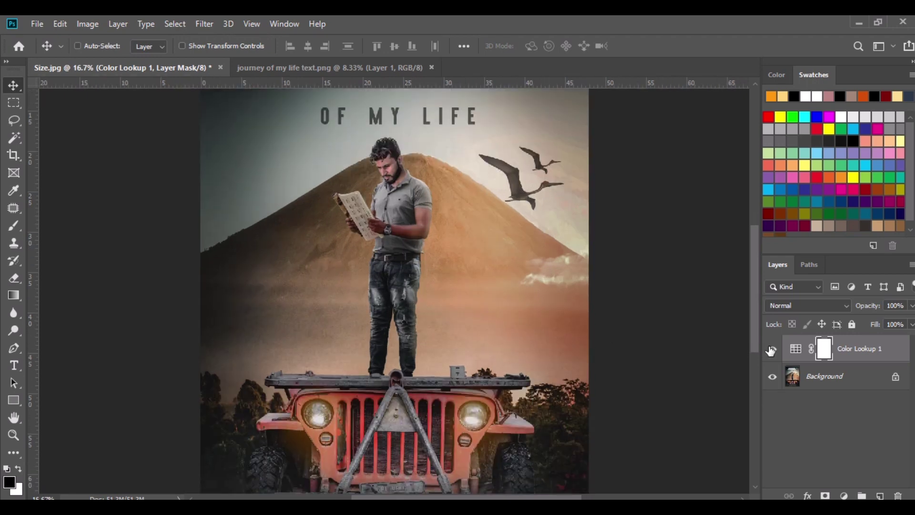
click(891, 305)
text(50)
key(Return)
- Add a second Color Lookup adjustment with a 3D LUT giving teal-and-orange tones, and set its opacity to 50%
click(846, 489)
click(830, 418)
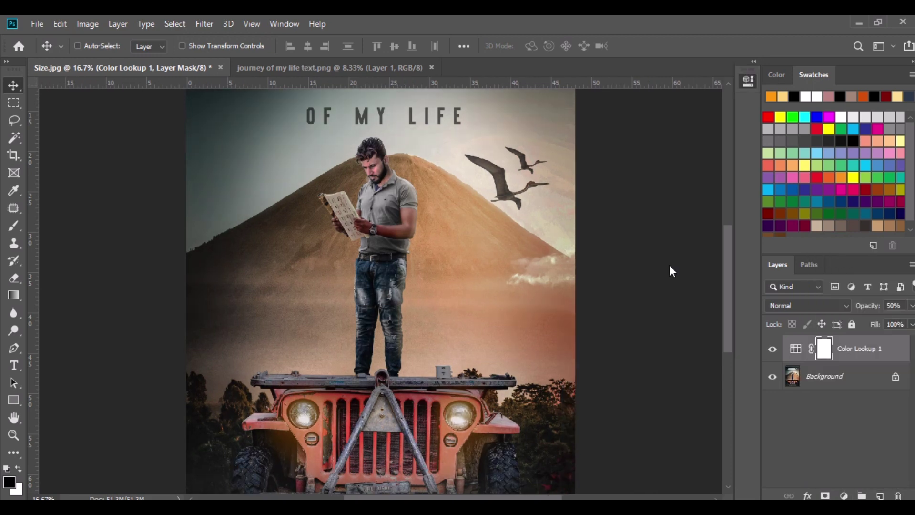
click(643, 122)
click(667, 58)
click(726, 75)
click(757, 114)
click(895, 305)
text(5)
key(Return)
key(Return)
- Merge the Color Lookup layers with the Background and show the finished poster in full-screen mode
key(ctrl+minus)
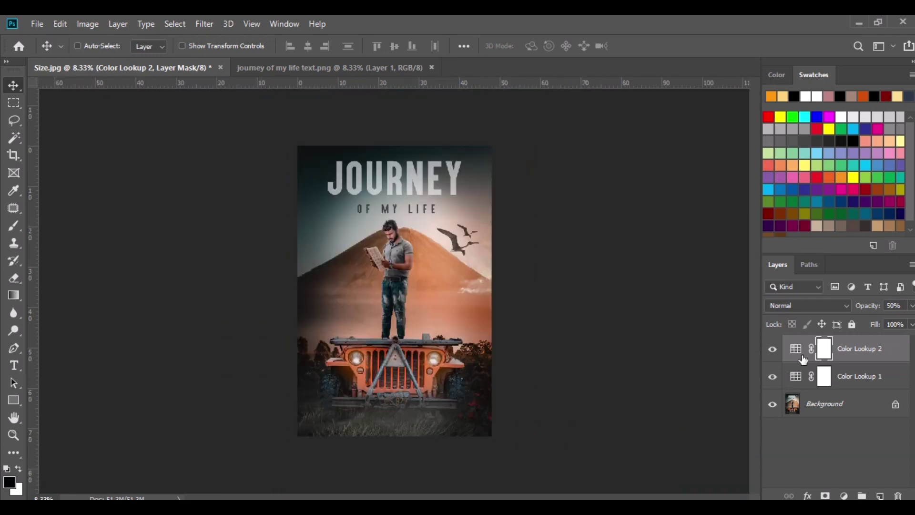
right_click(843, 347)
click(716, 424)
key(f)
key(f)
key(ctrl+plus)
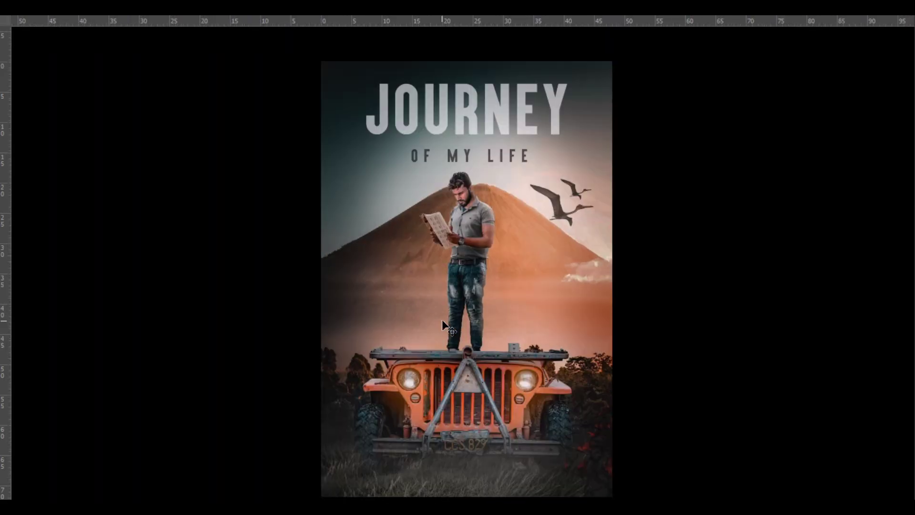